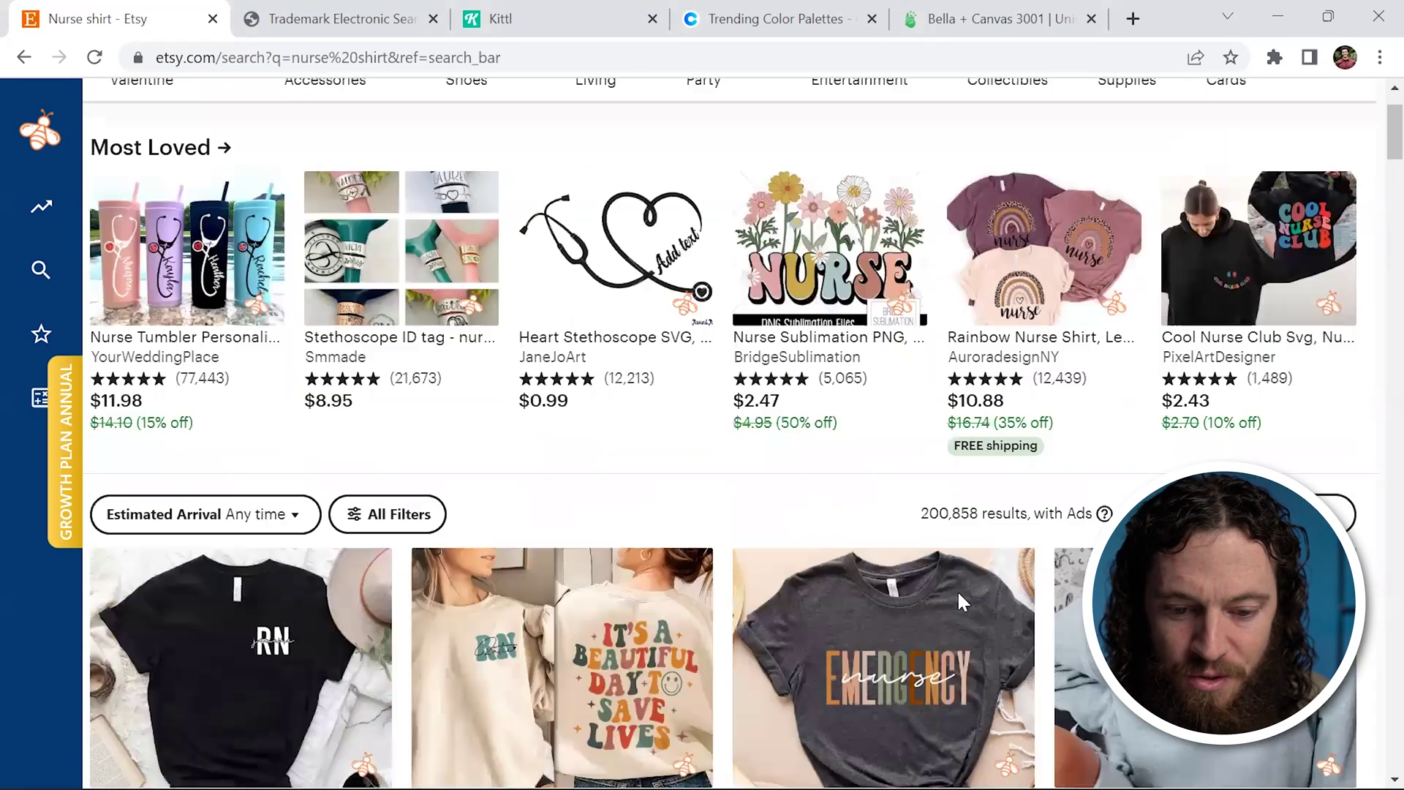
Open EverBee's Product Analytics for the nurse shirt search results and sort the listings by estimated revenue in the last month.
scroll(956, 589, down, 10)
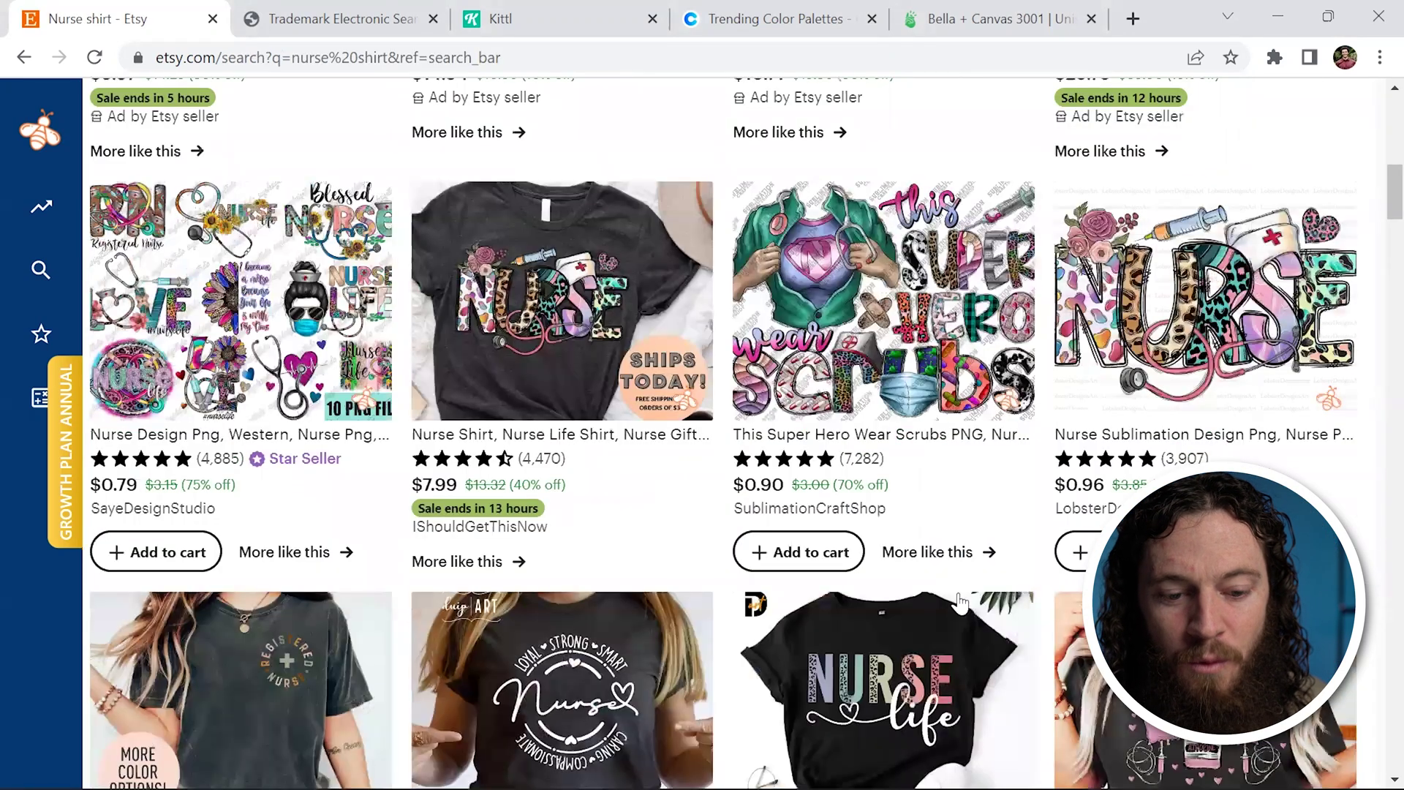
scroll(959, 604, down, 5)
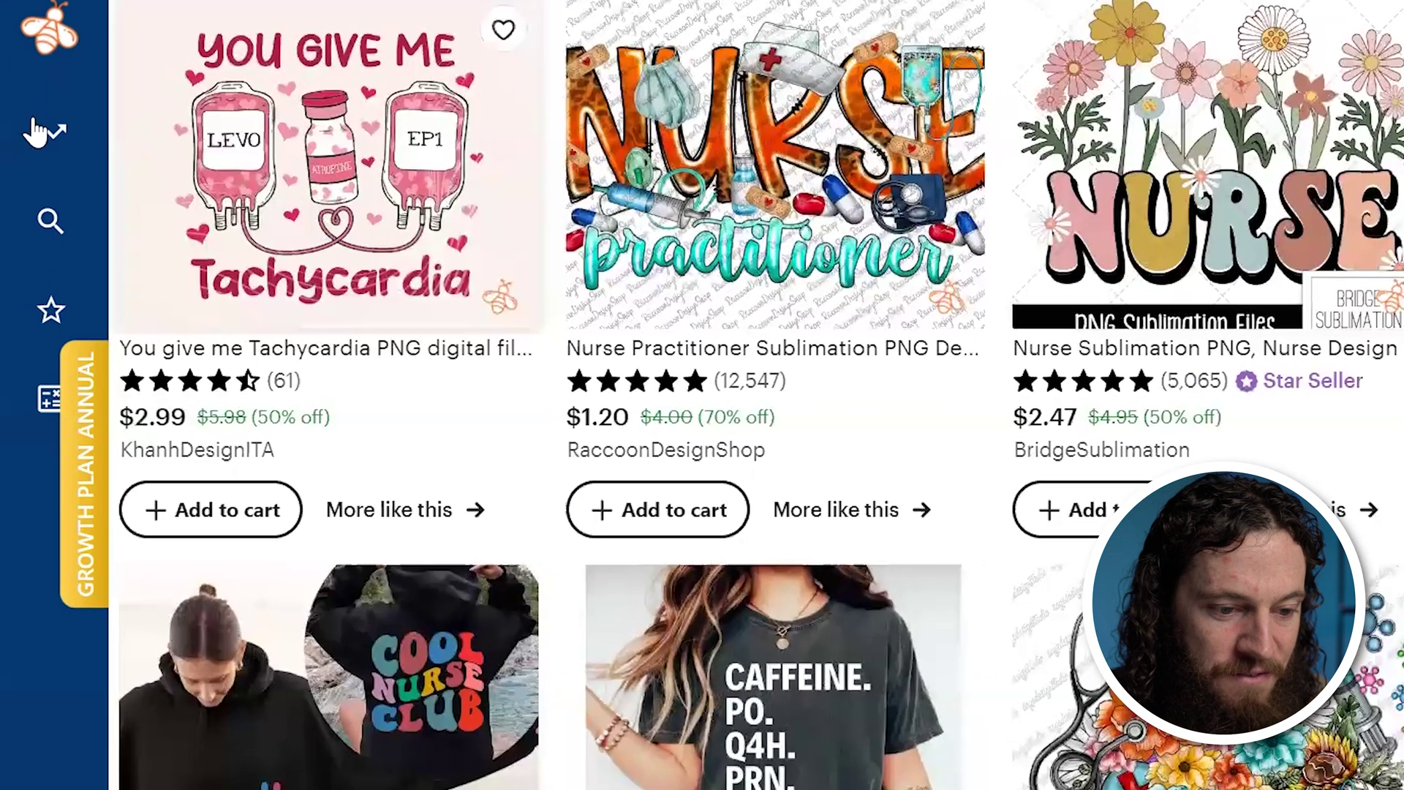
mouse_move(91, 287)
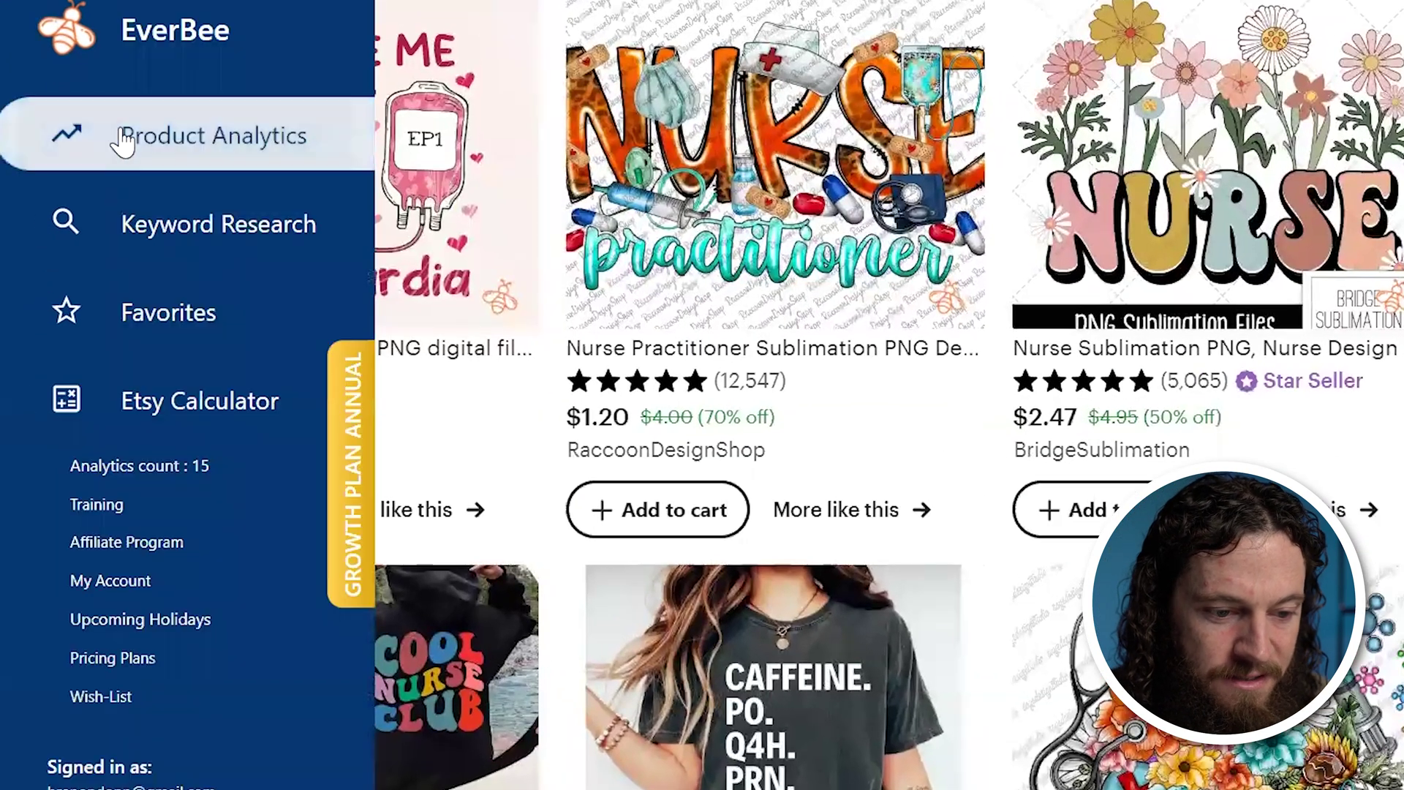
click(134, 146)
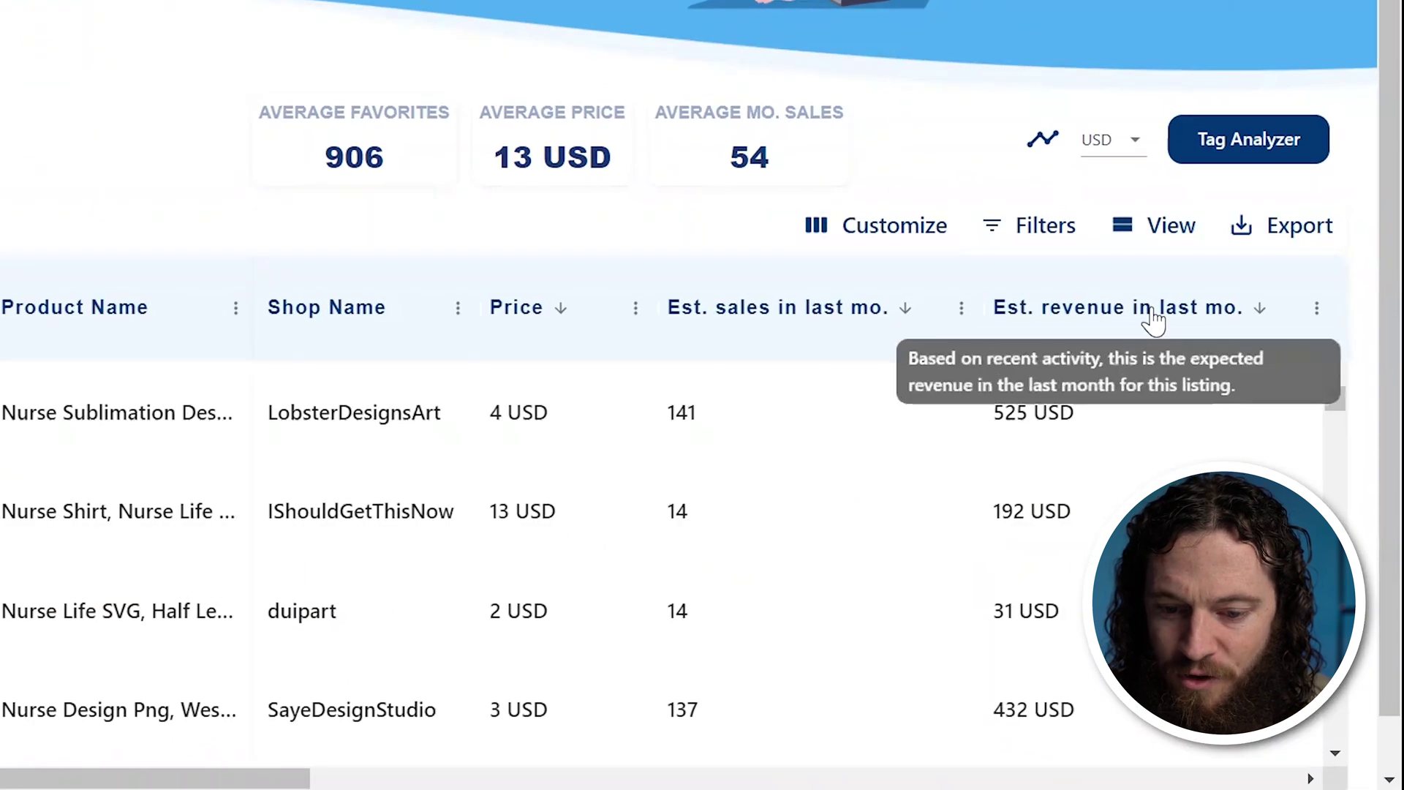
click(1219, 435)
Open HubmanCo's Nurse Valentine's Day tshirt listing, review its size options and choose Unisex Tshirt-L.
mouse_move(311, 596)
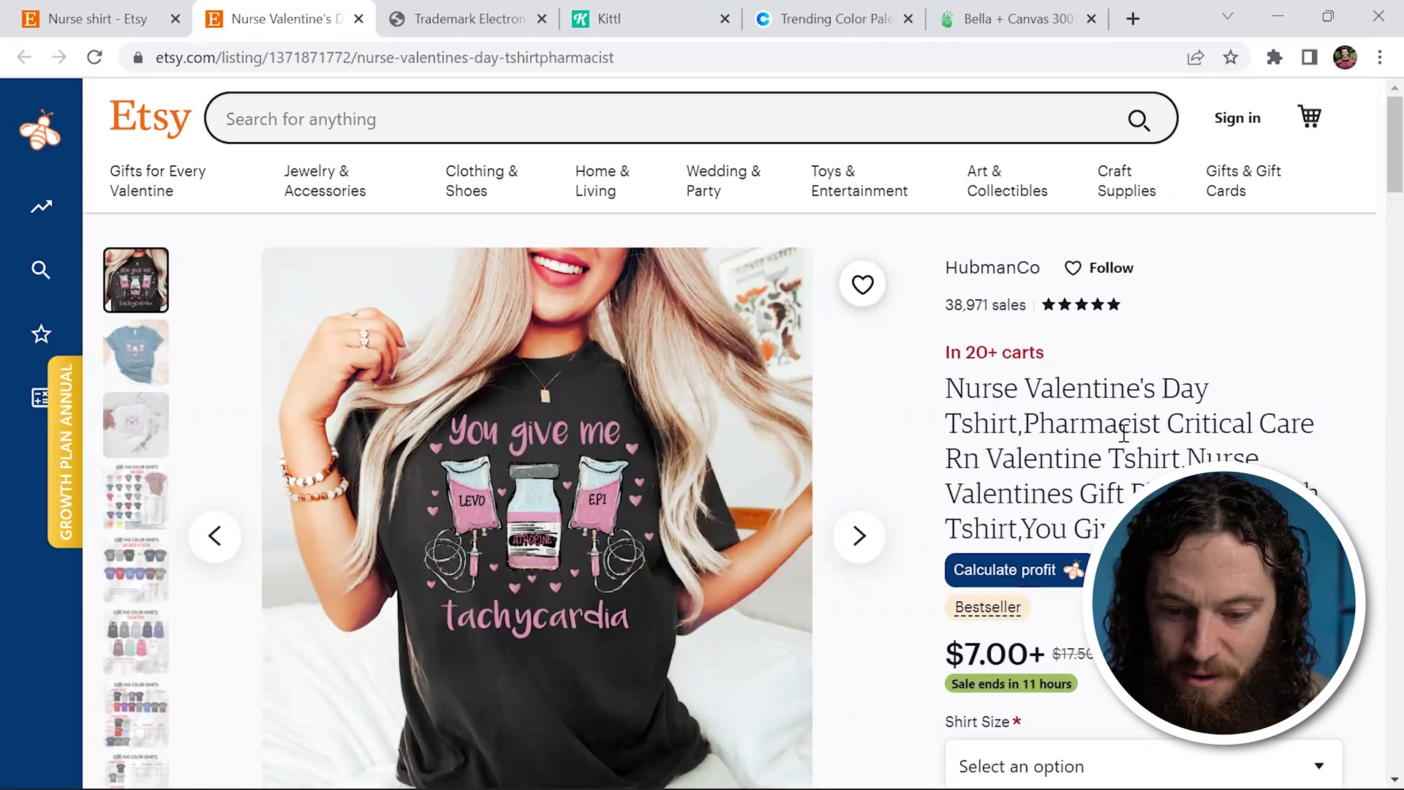
scroll(1138, 459, down, 2)
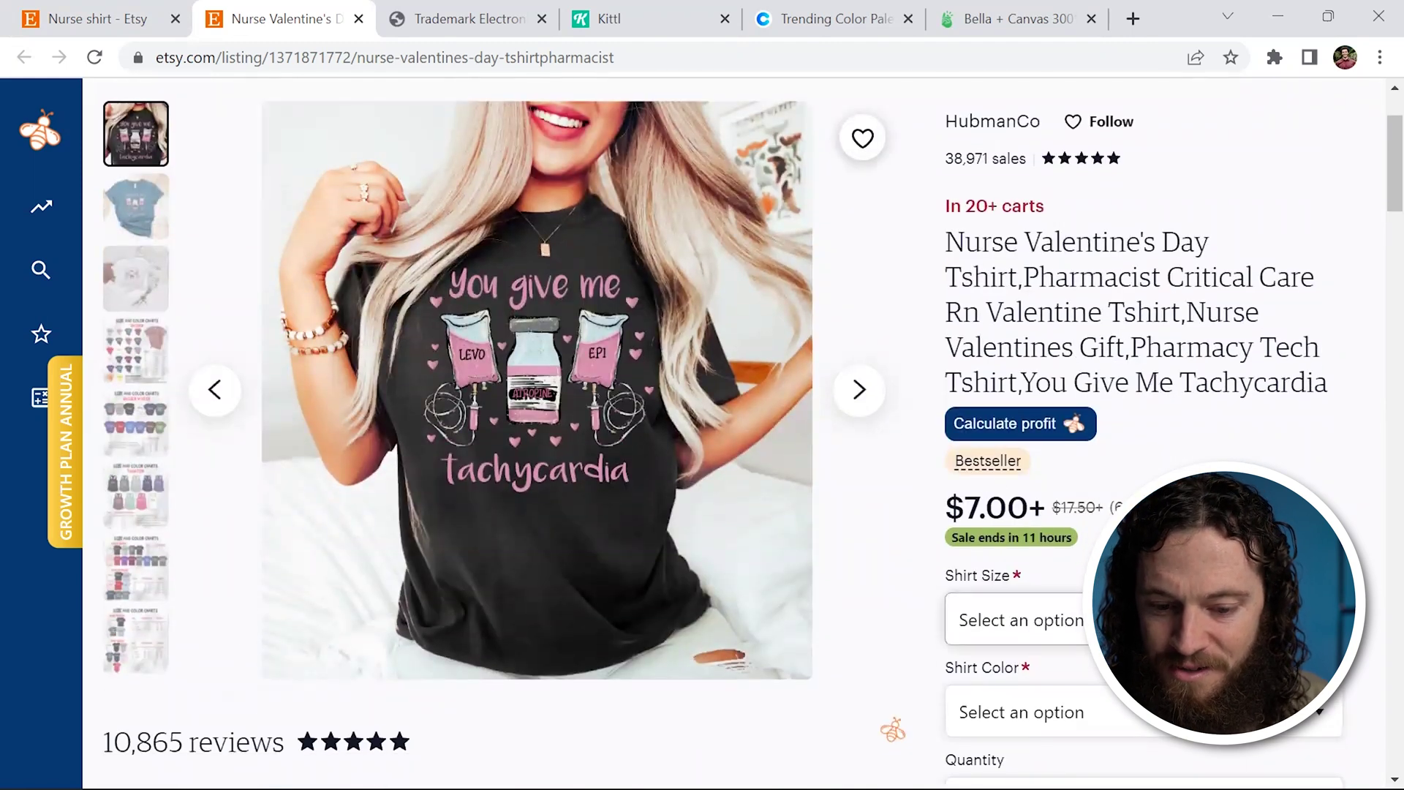
click(1217, 628)
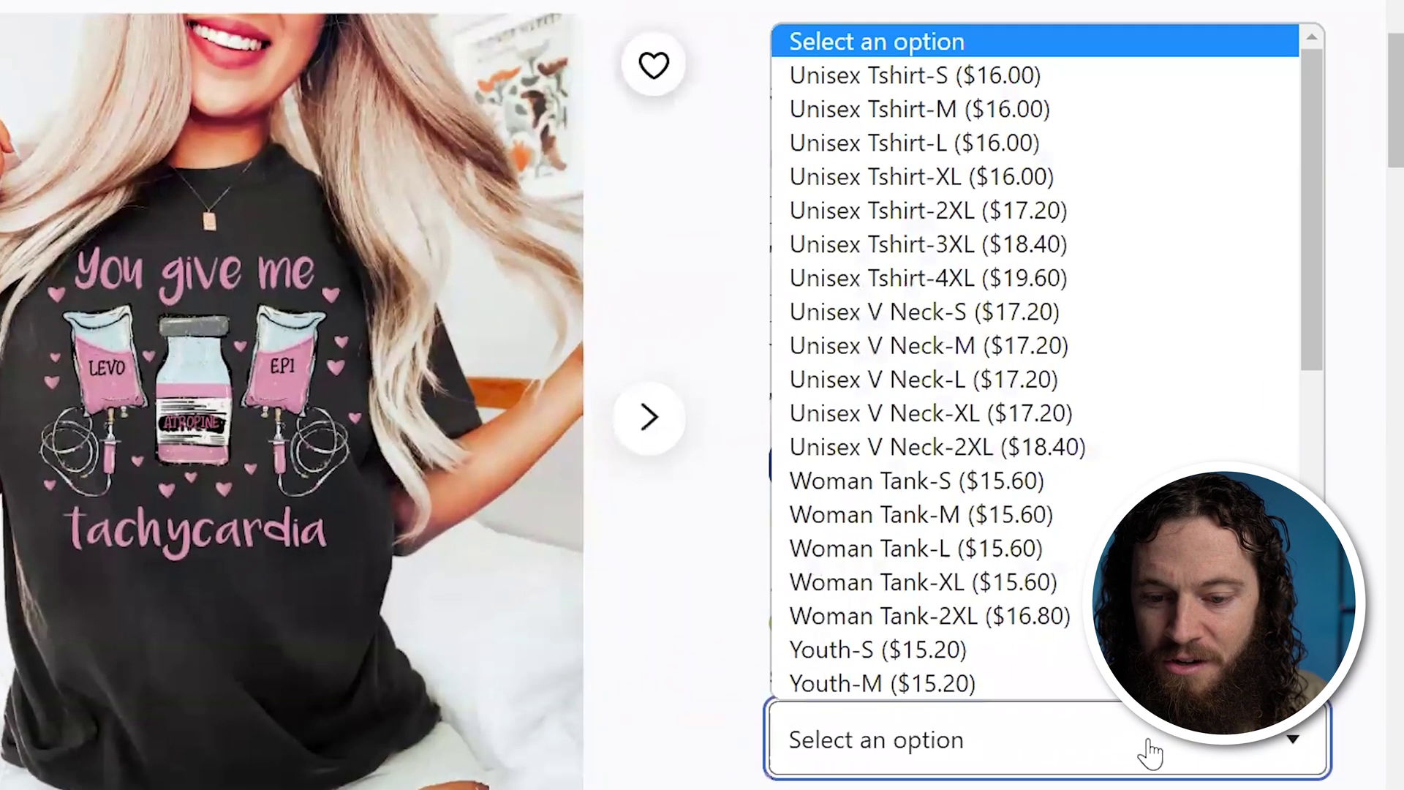
scroll(1065, 578, down, 4)
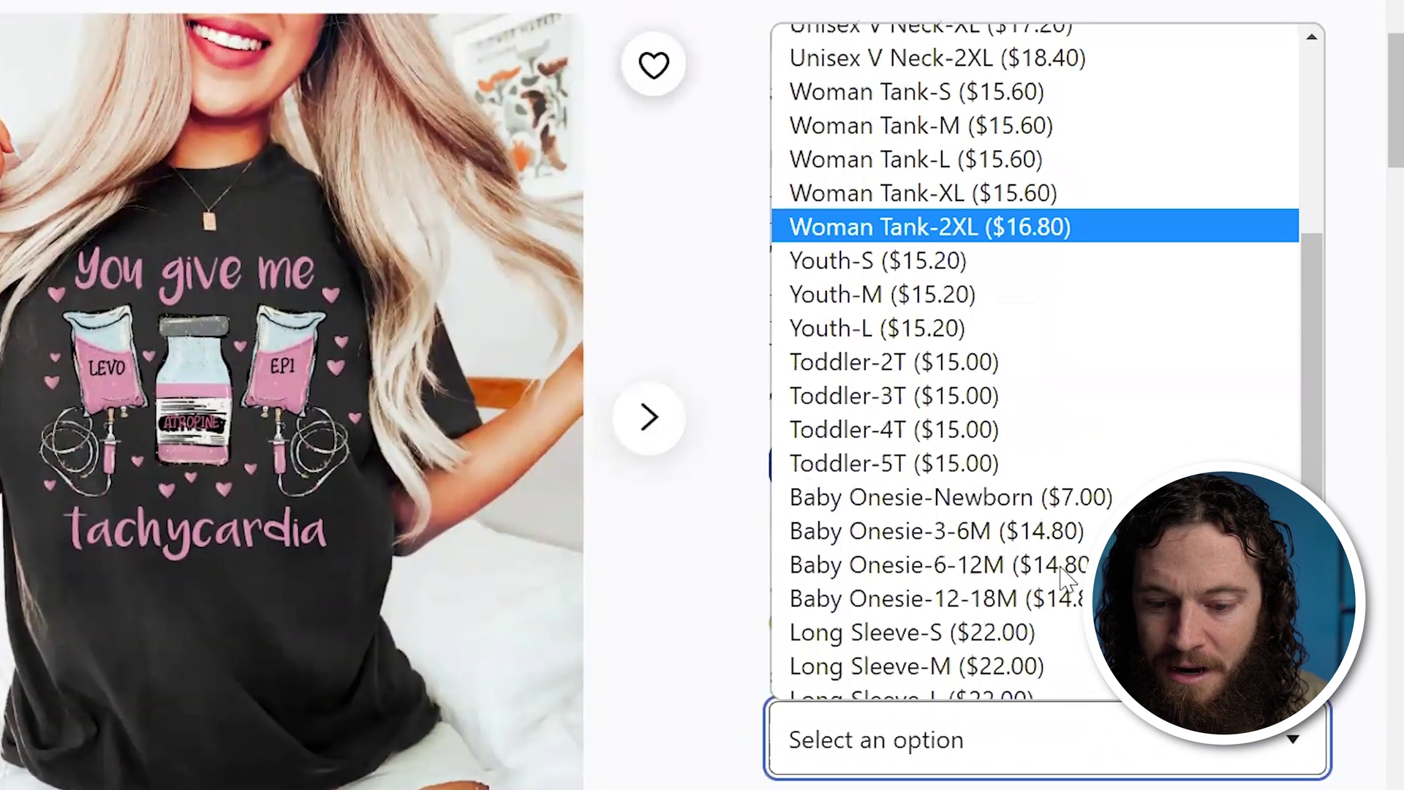
scroll(1065, 578, down, 1)
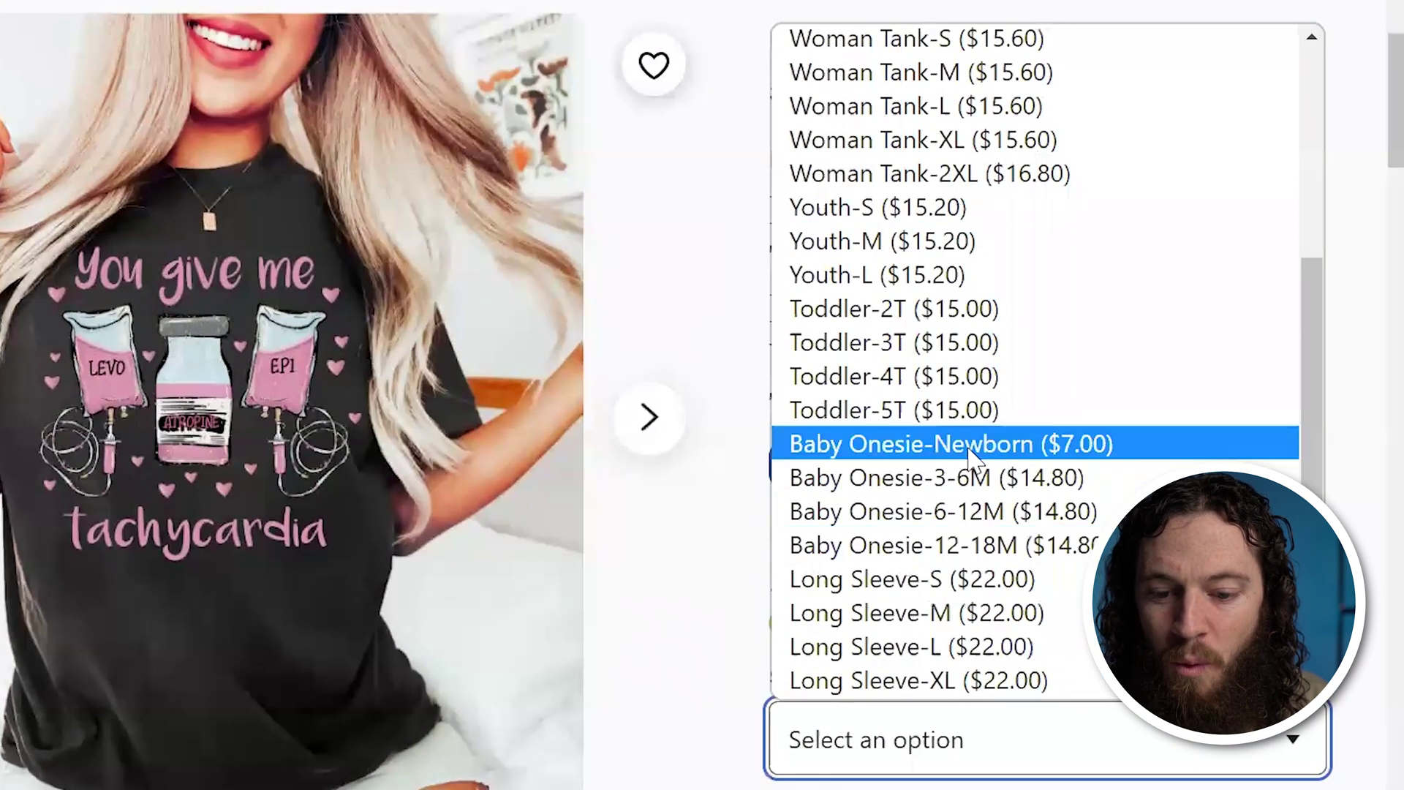
scroll(1042, 449, up, 5)
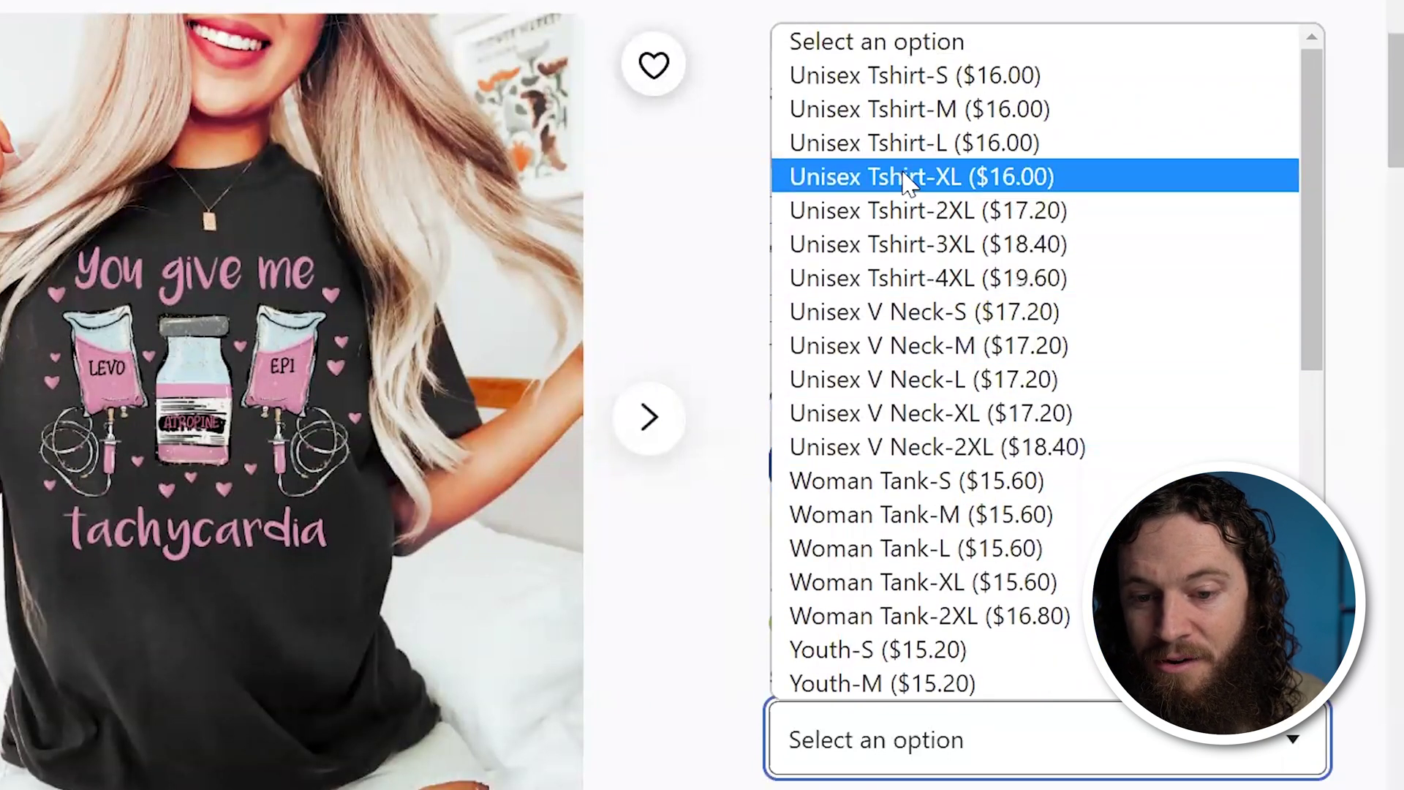
click(922, 144)
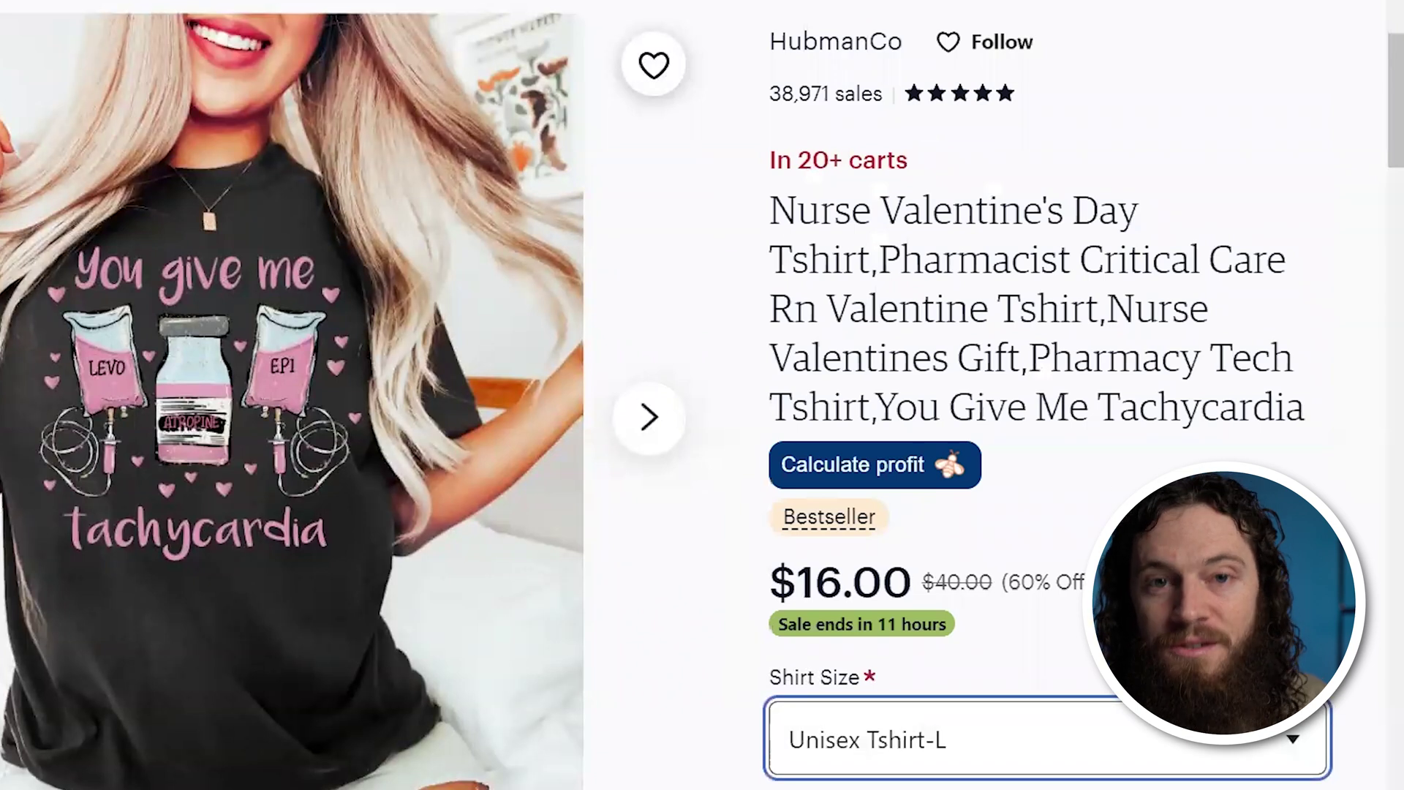
Check the tshirt listing's shipping cost and return to its product photo and price.
scroll(702, 395, down, 3)
scroll(760, 475, down, 20)
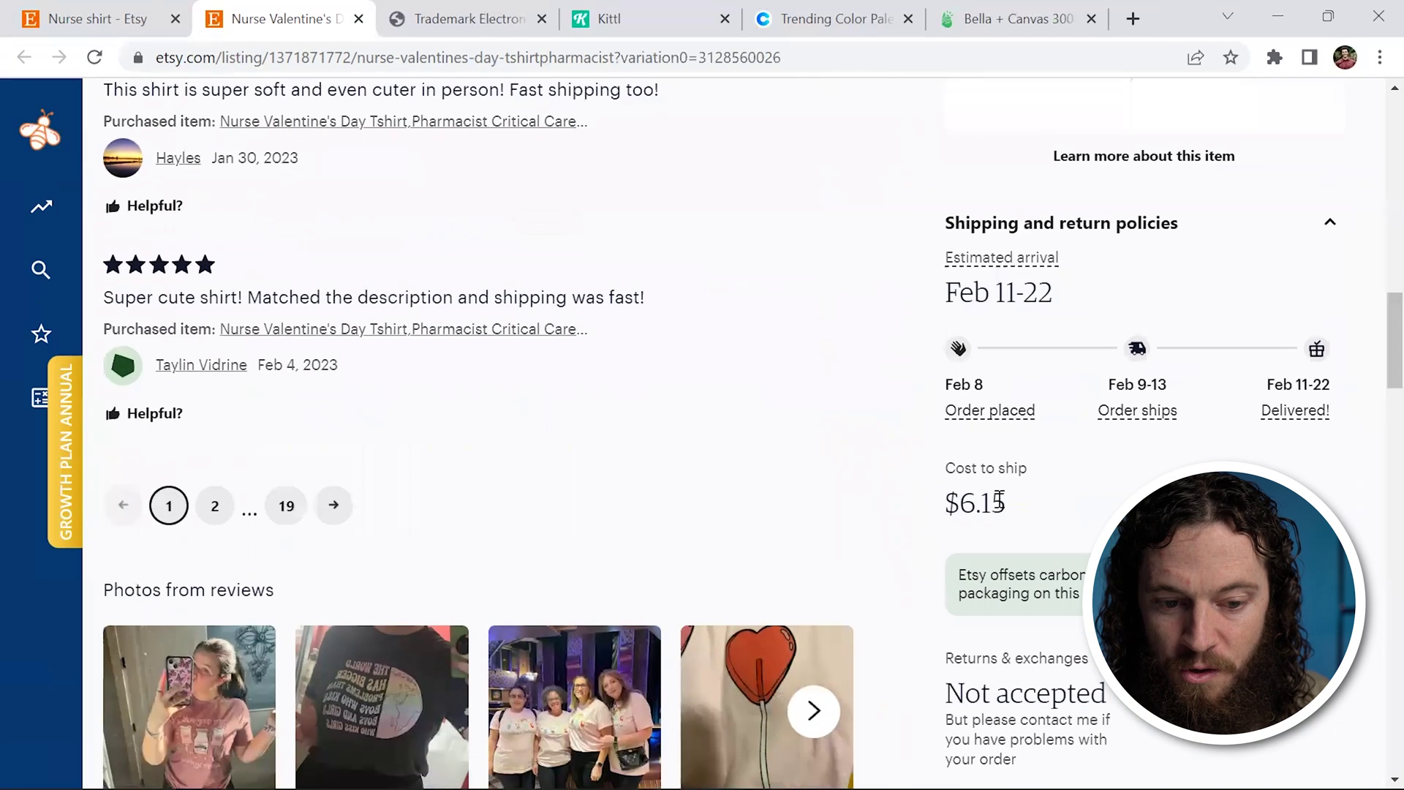
scroll(852, 557, up, 15)
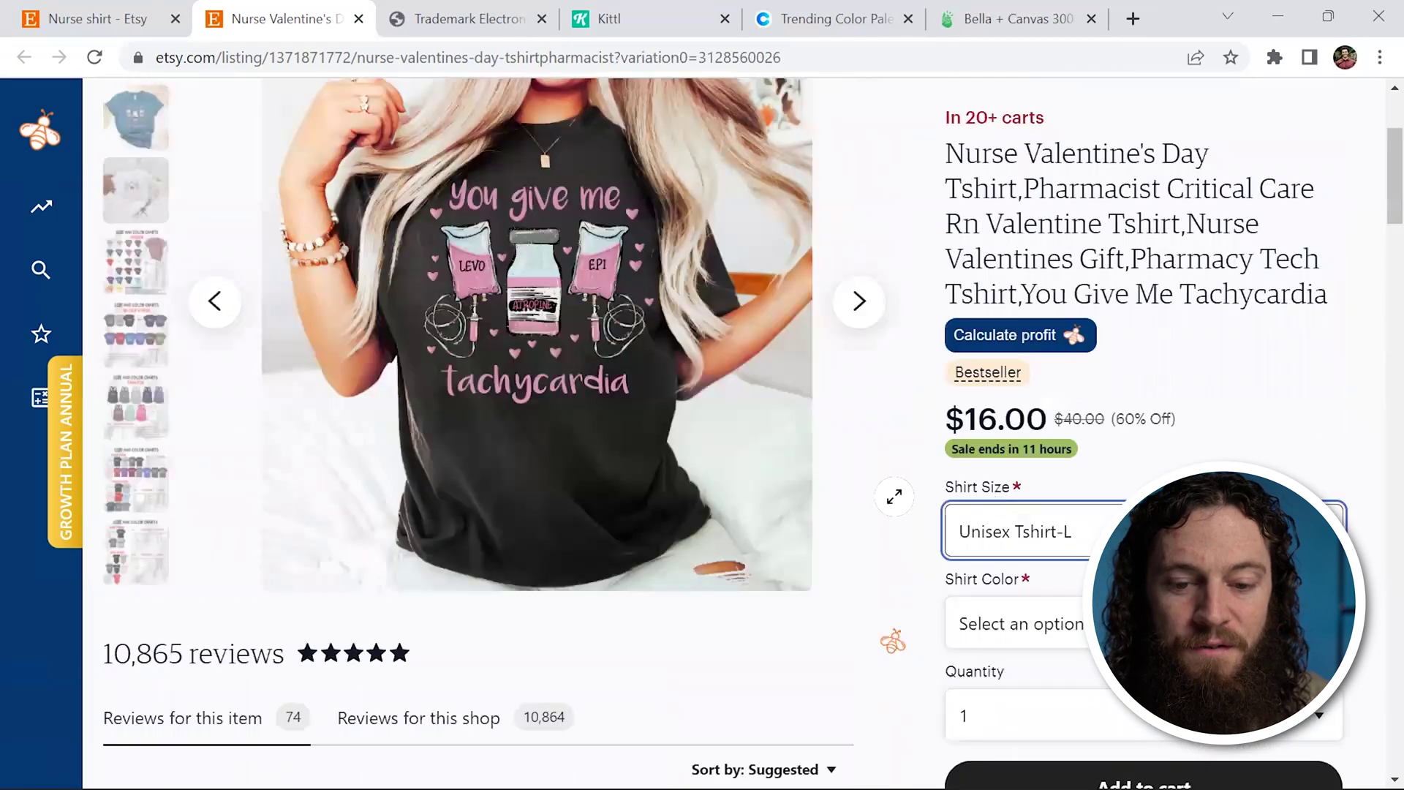
scroll(870, 504, up, 1)
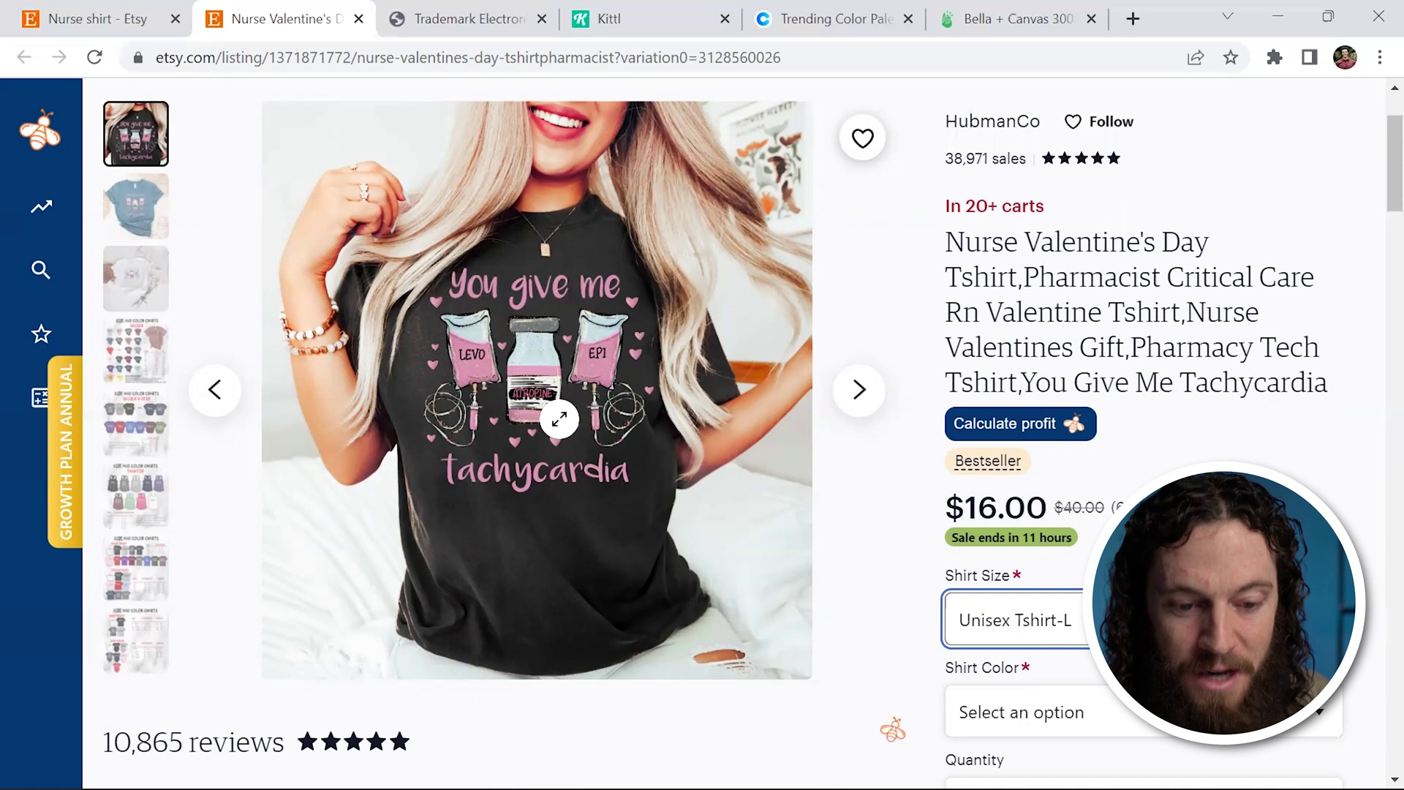
Run a basic word mark search in the USPTO trademark system for live marks matching "you give me tachycardia".
click(431, 32)
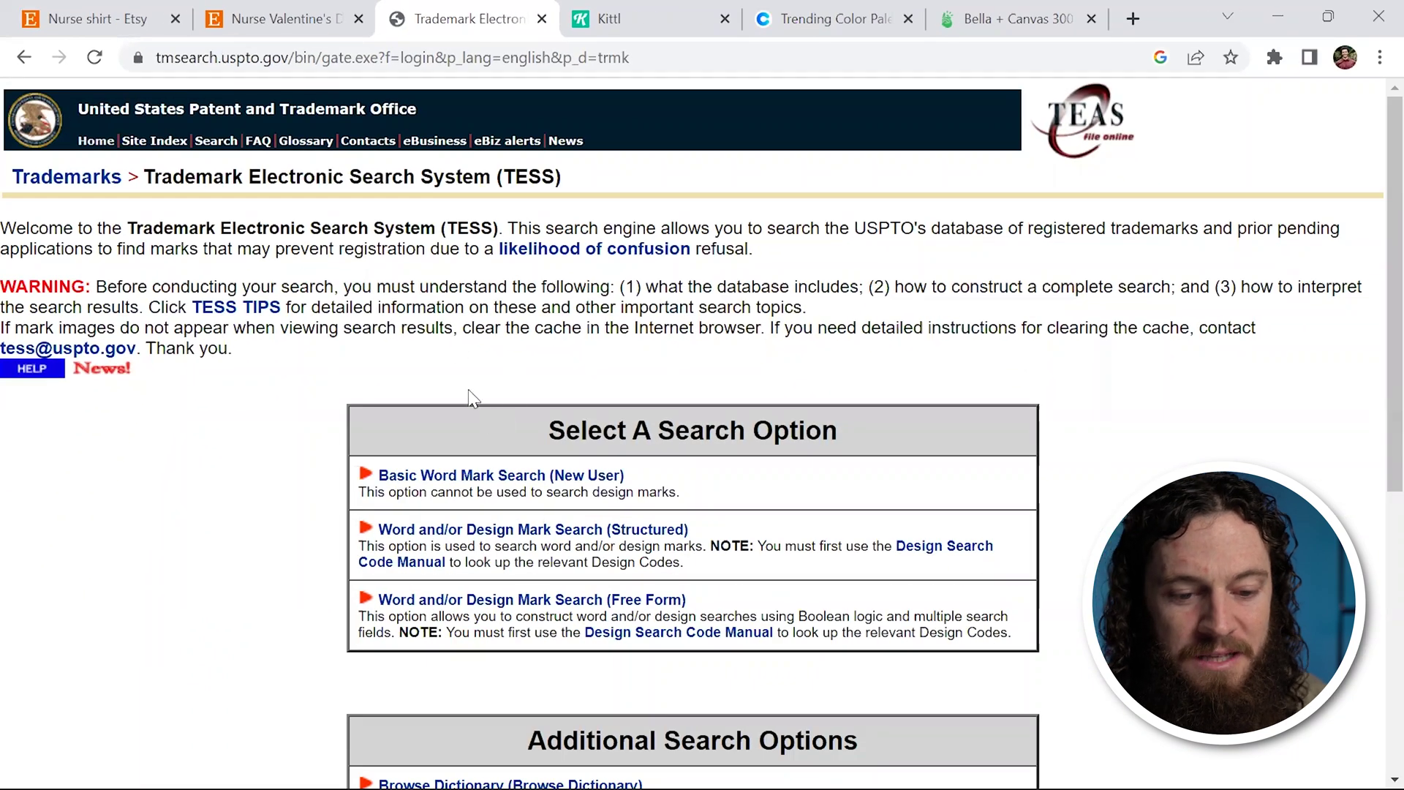
click(441, 476)
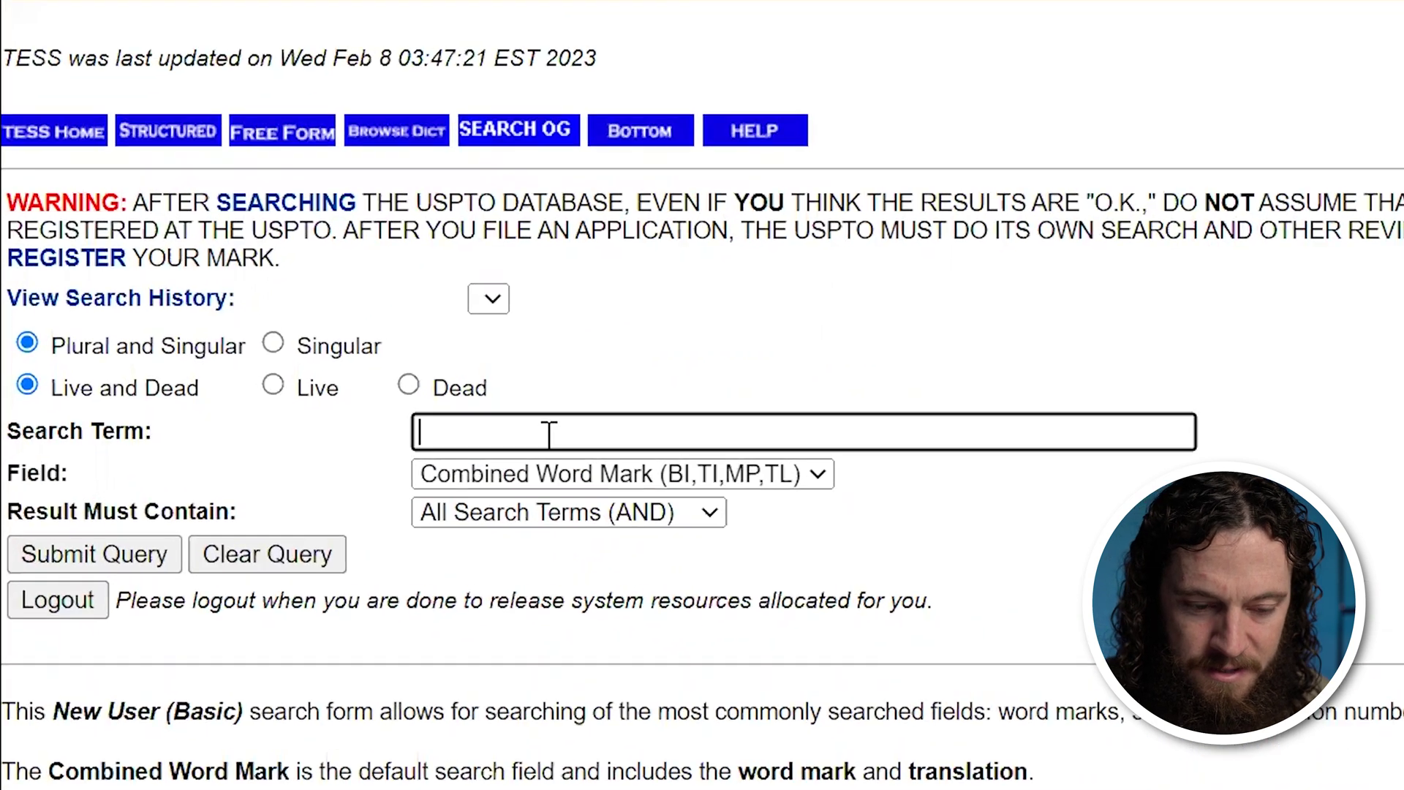
text(you give me tachycardia)
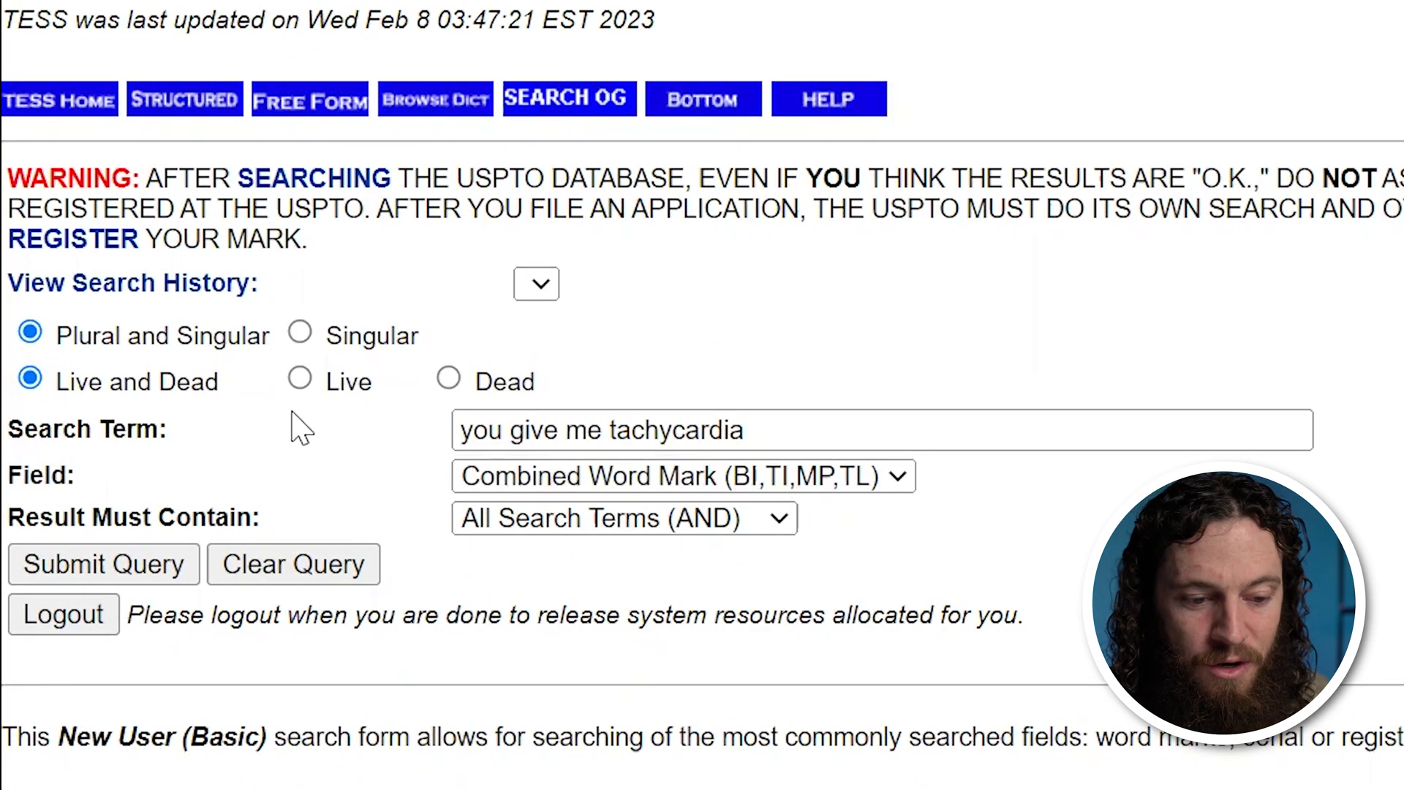
click(301, 381)
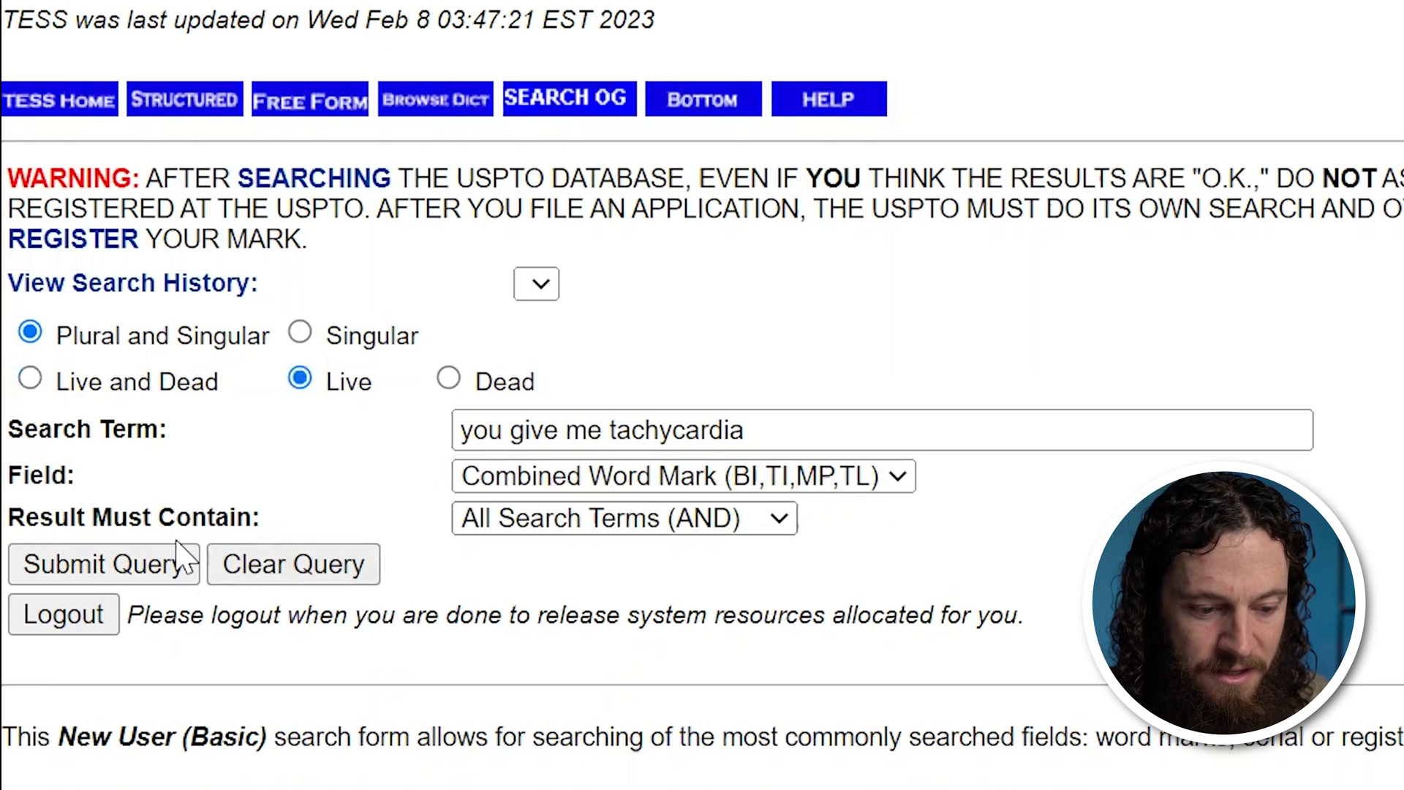
click(120, 574)
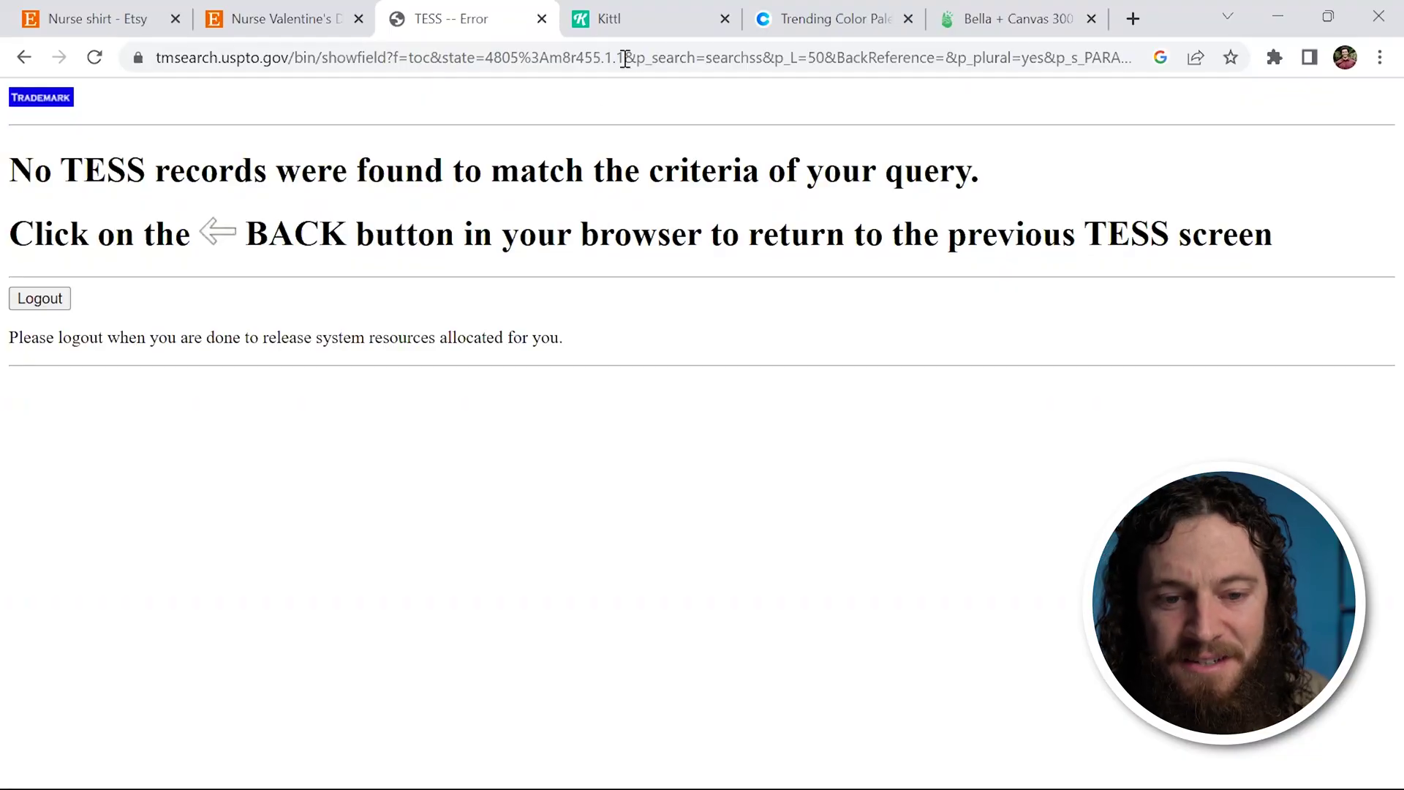
Switch to Kittl and examine its About page for the text editing, recoloring, texture, content library and template features.
click(630, 35)
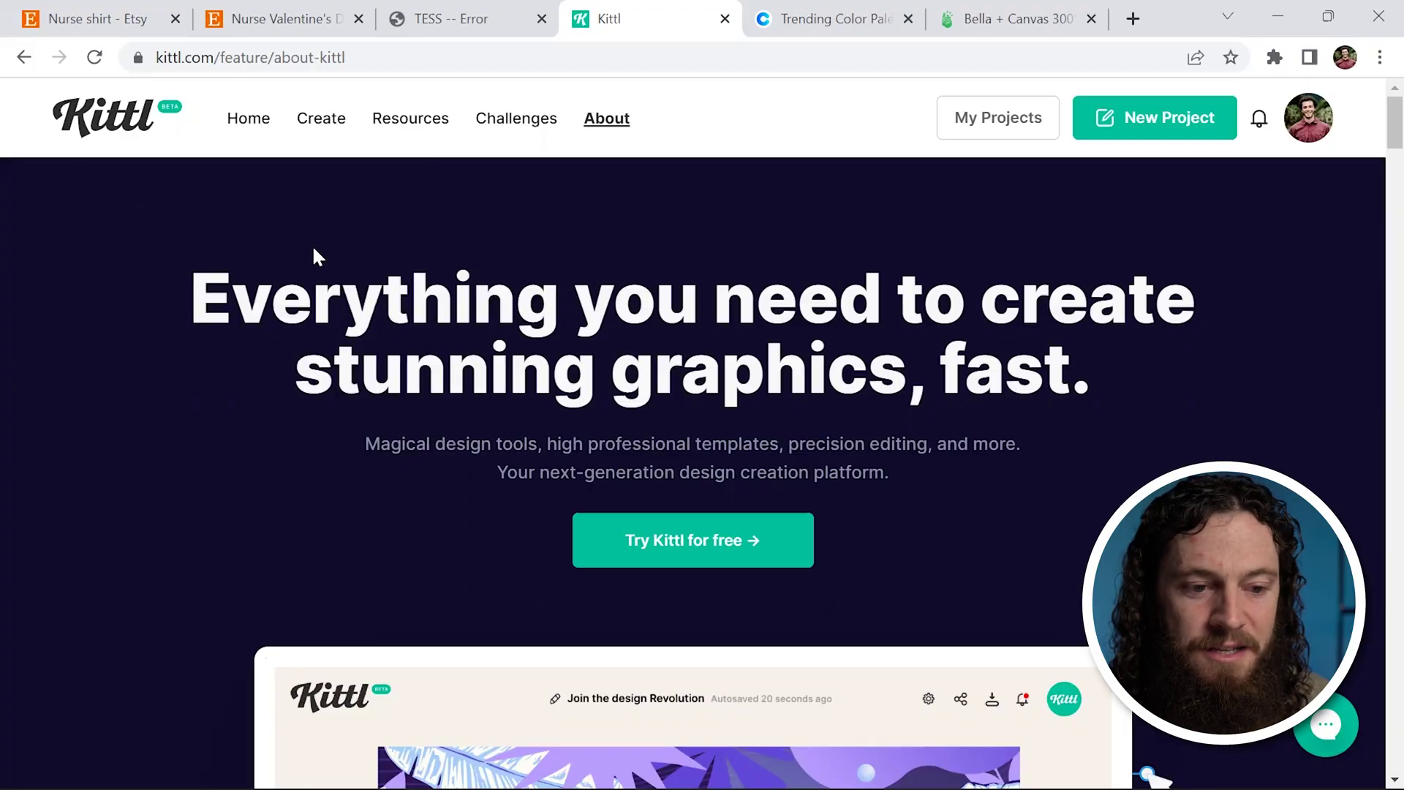
scroll(969, 426, down, 5)
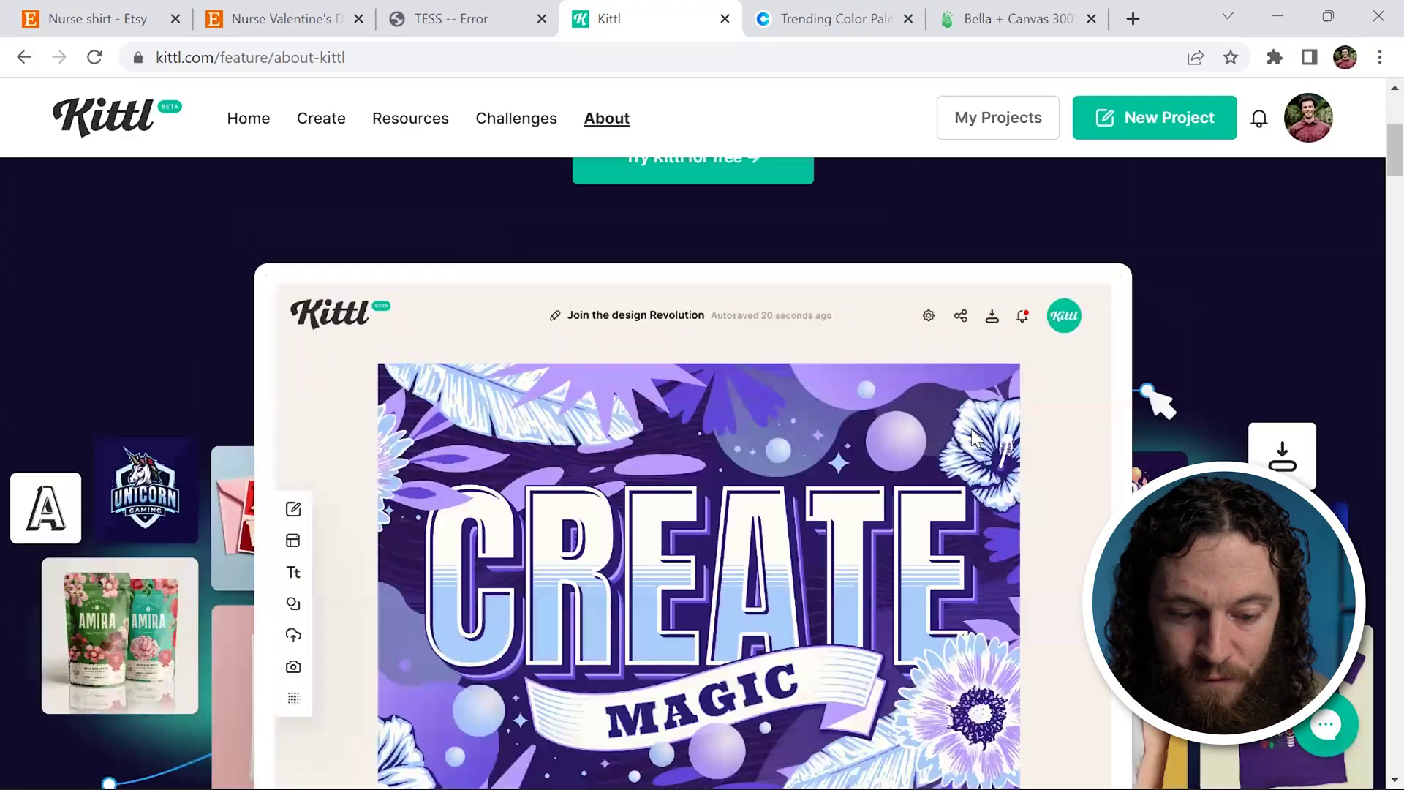
scroll(972, 437, down, 8)
scroll(971, 430, down, 10)
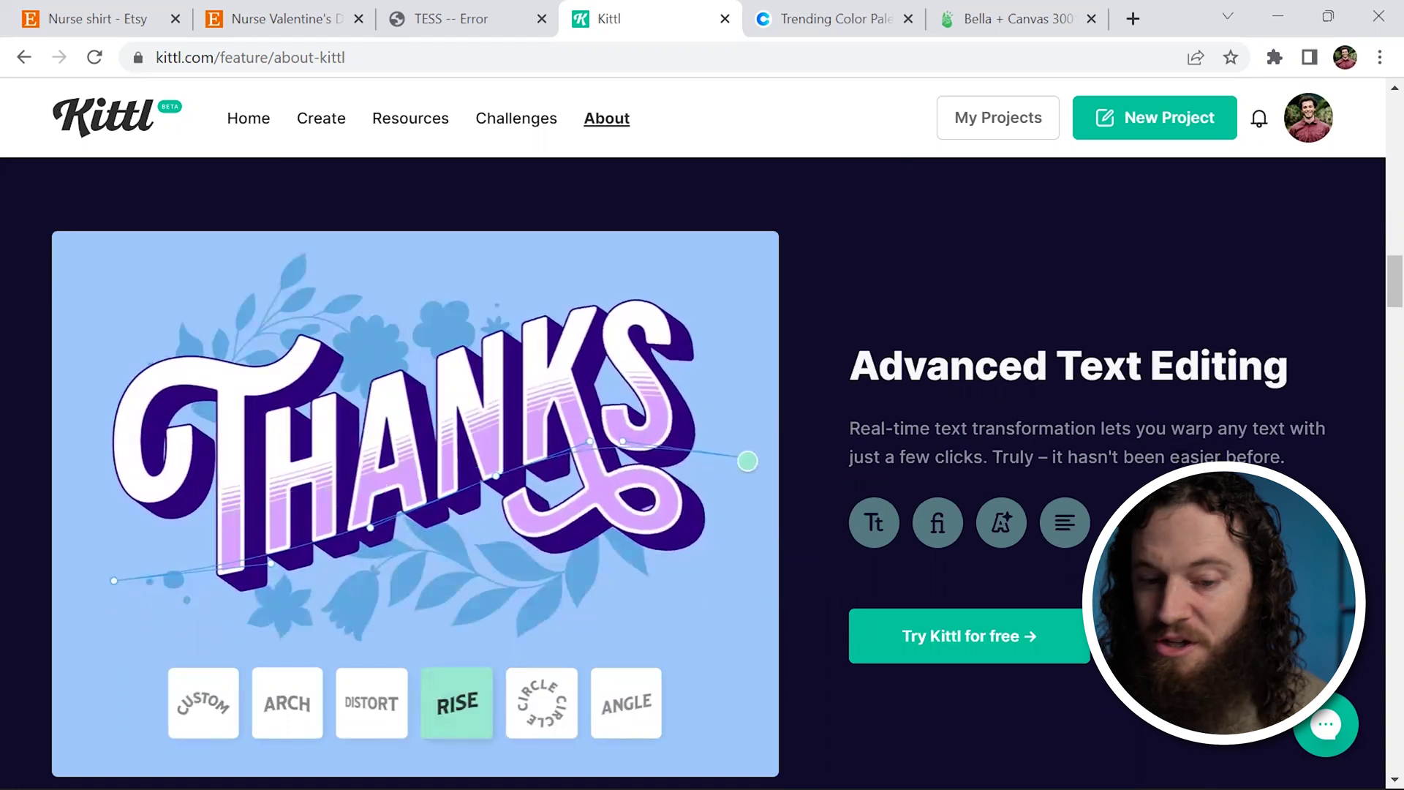
scroll(881, 360, down, 8)
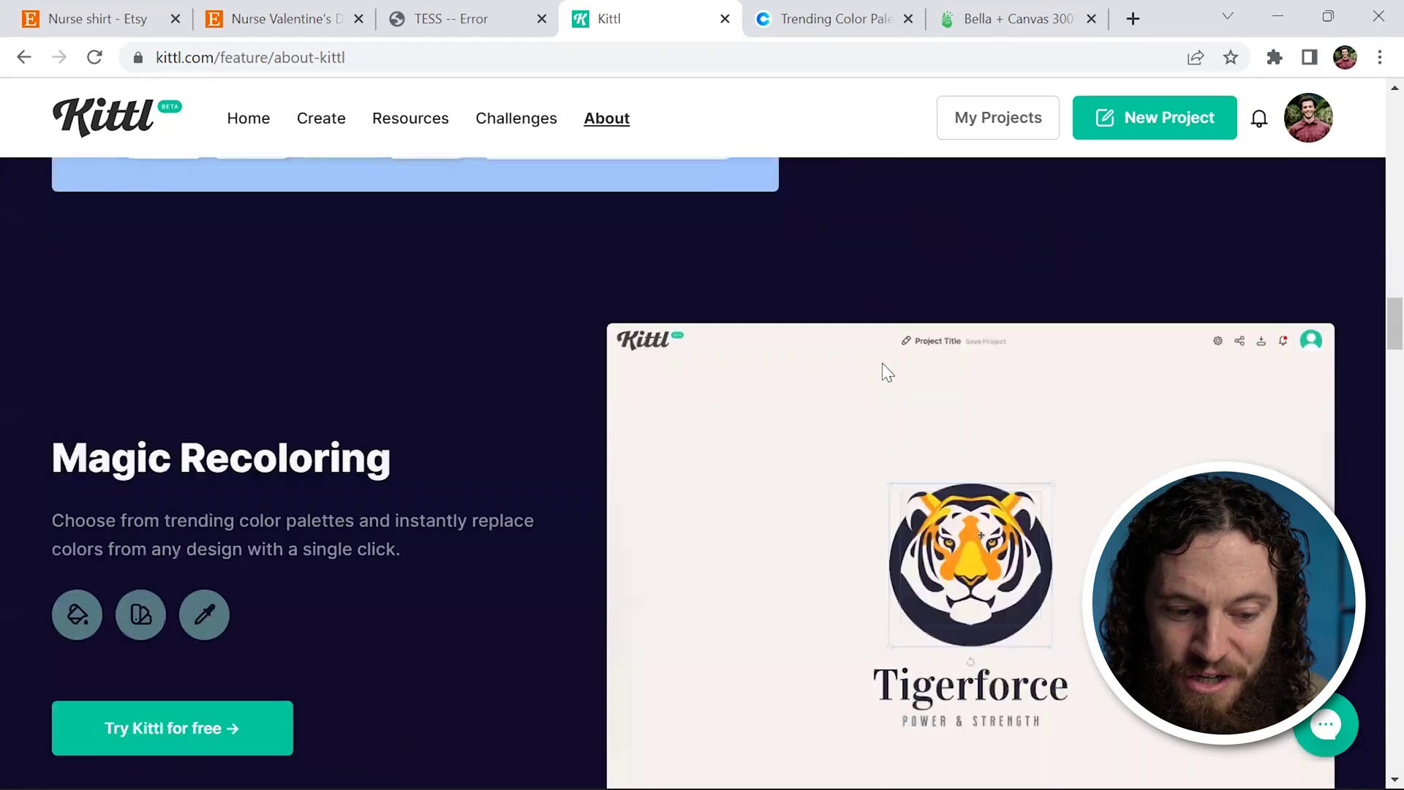
scroll(882, 363, down, 2)
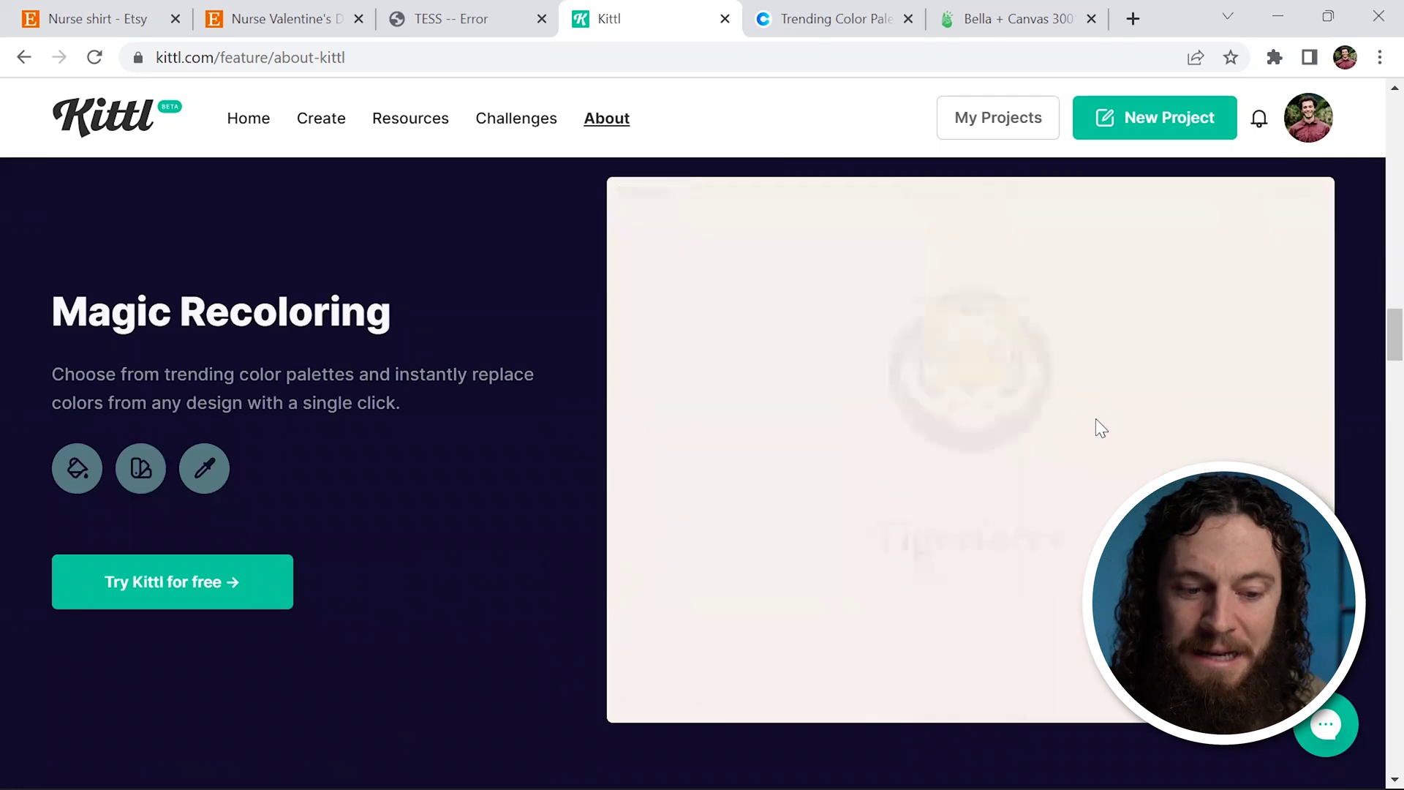
scroll(1009, 502, down, 5)
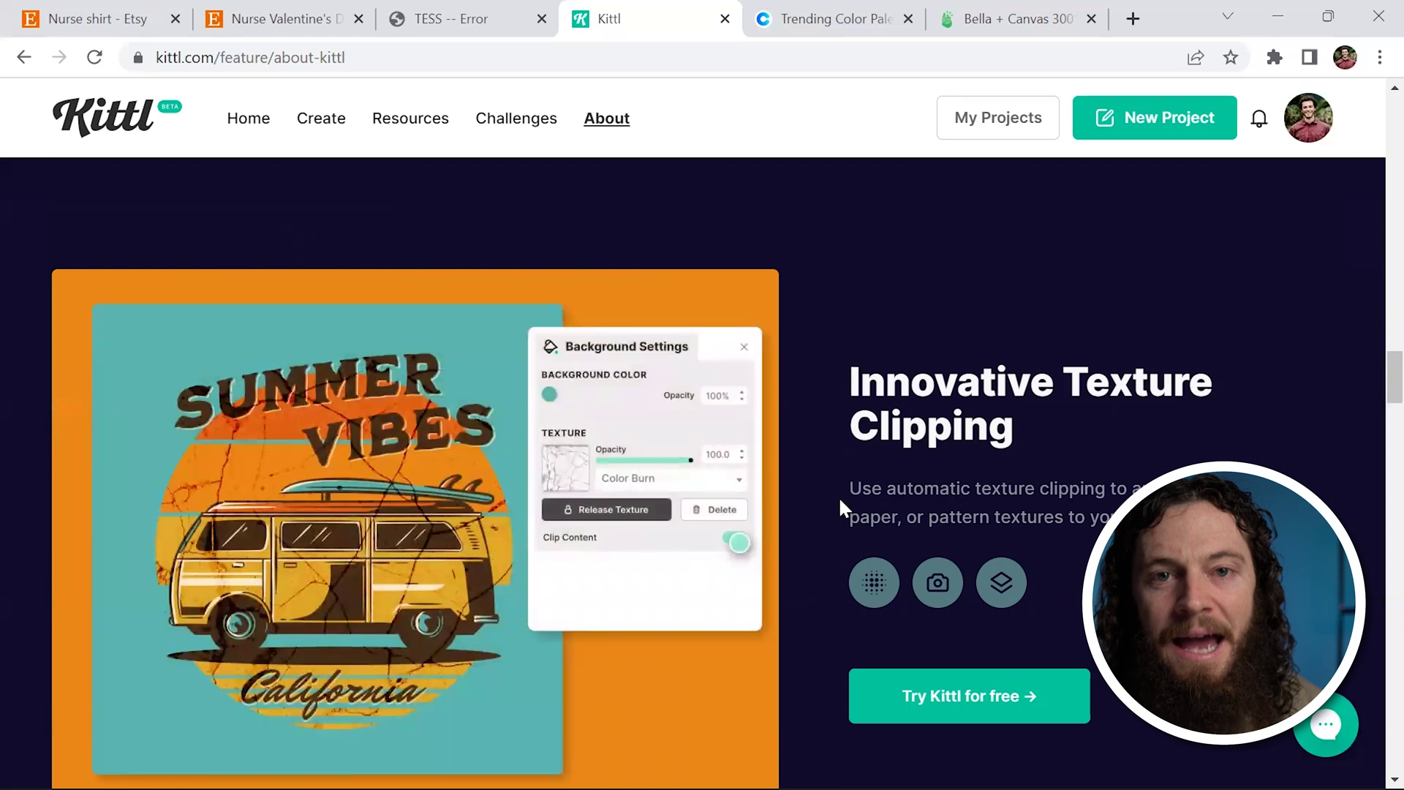
scroll(859, 516, down, 10)
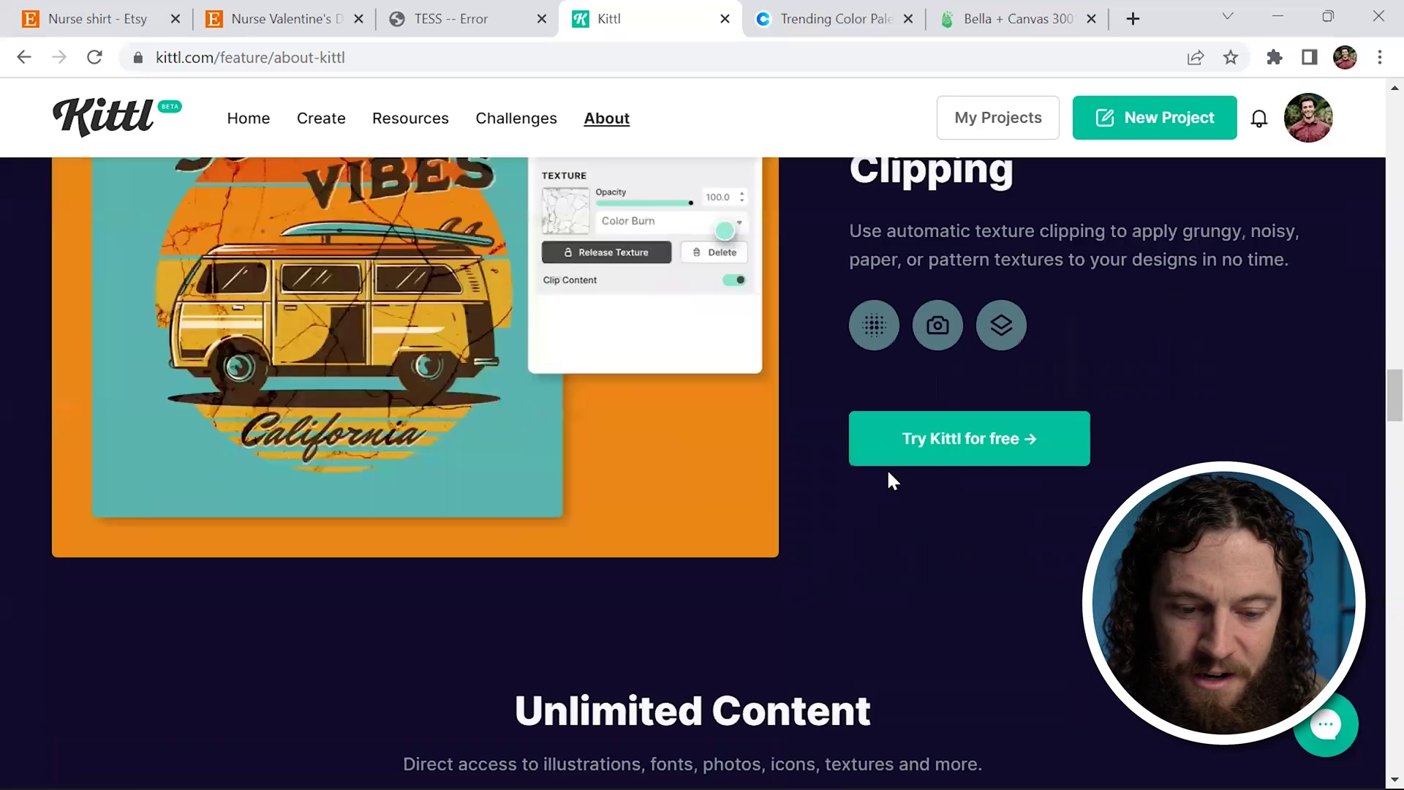
scroll(761, 506, down, 2)
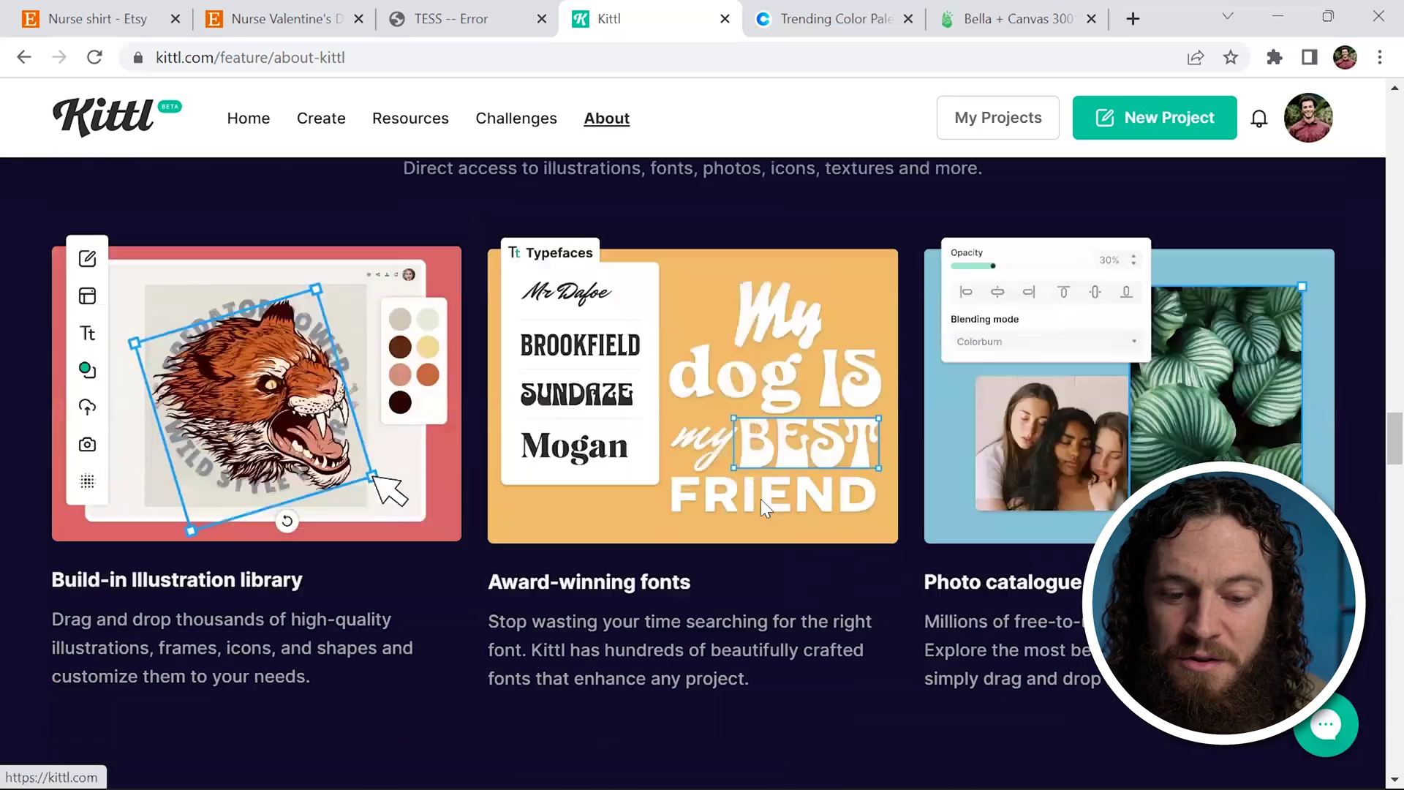
scroll(761, 501, down, 8)
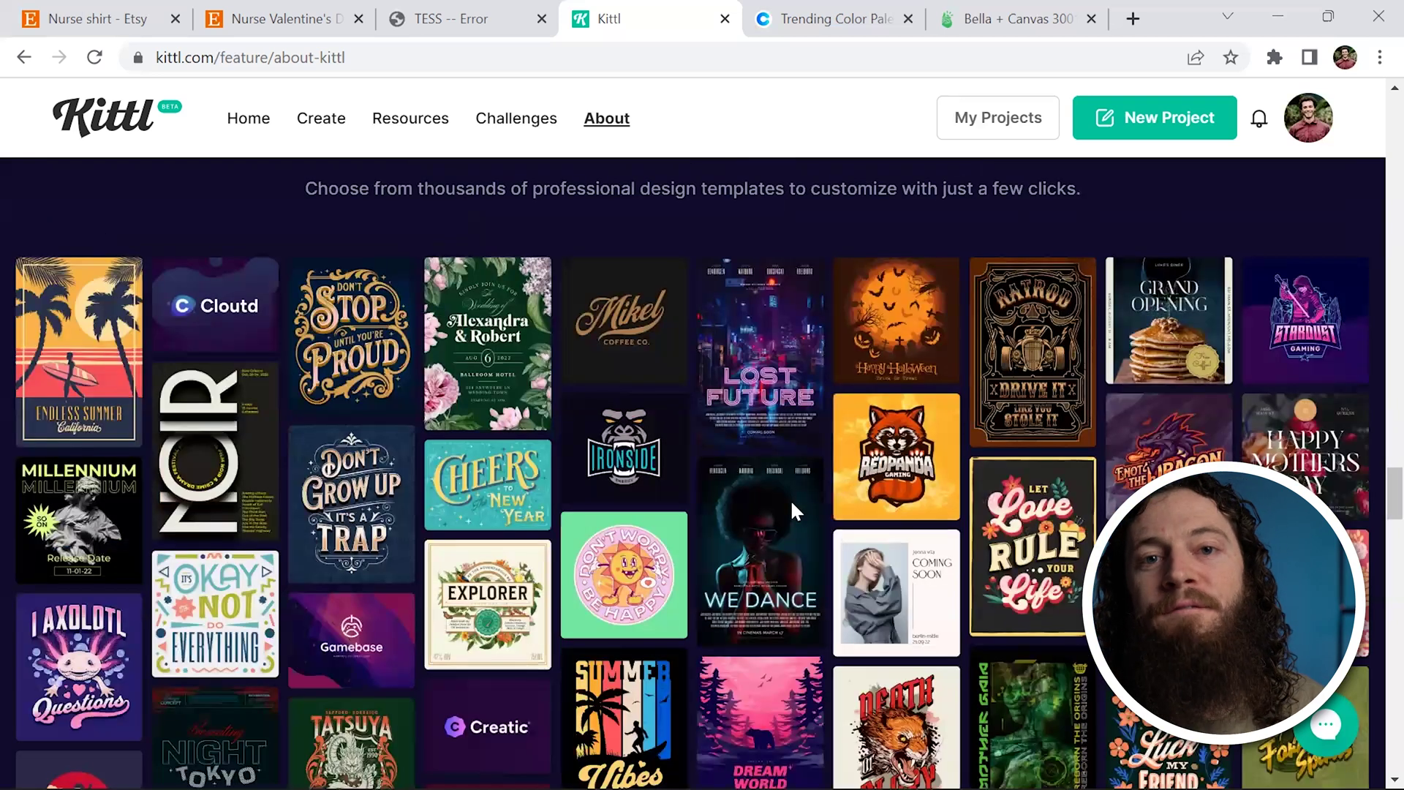
scroll(790, 505, down, 5)
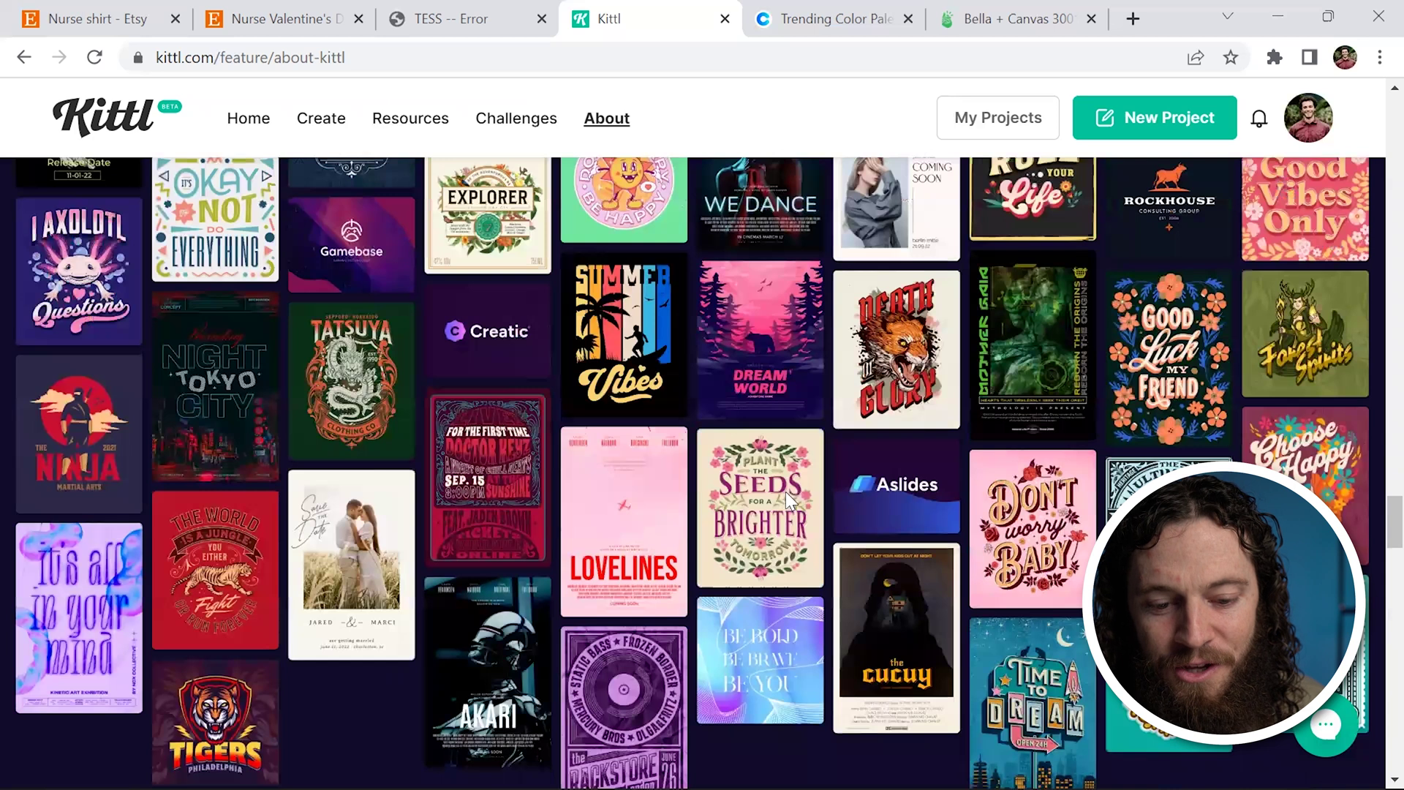
scroll(552, 403, down, 10)
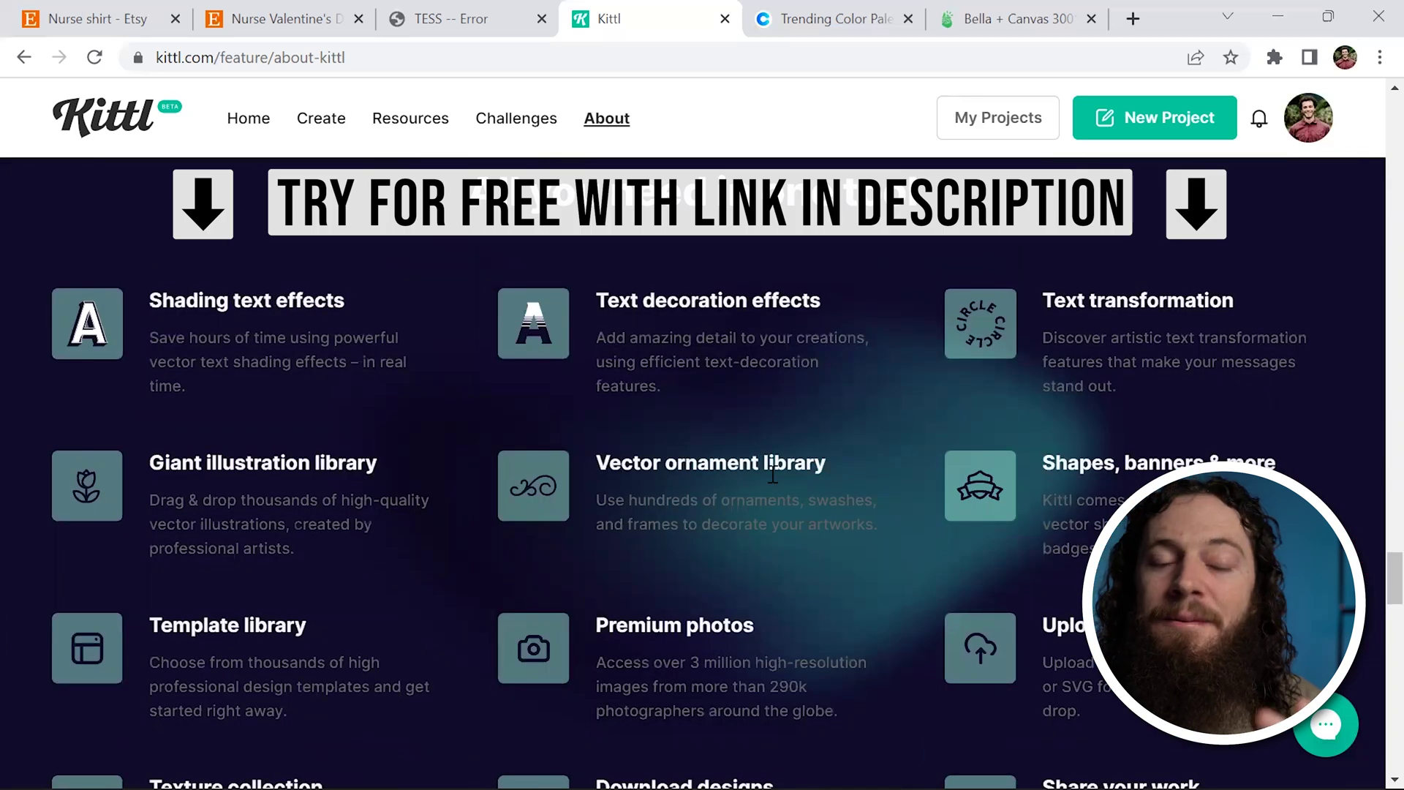
Go to Kittl's design gallery, browse the community designs and search them for "retro".
key(alt+Left)
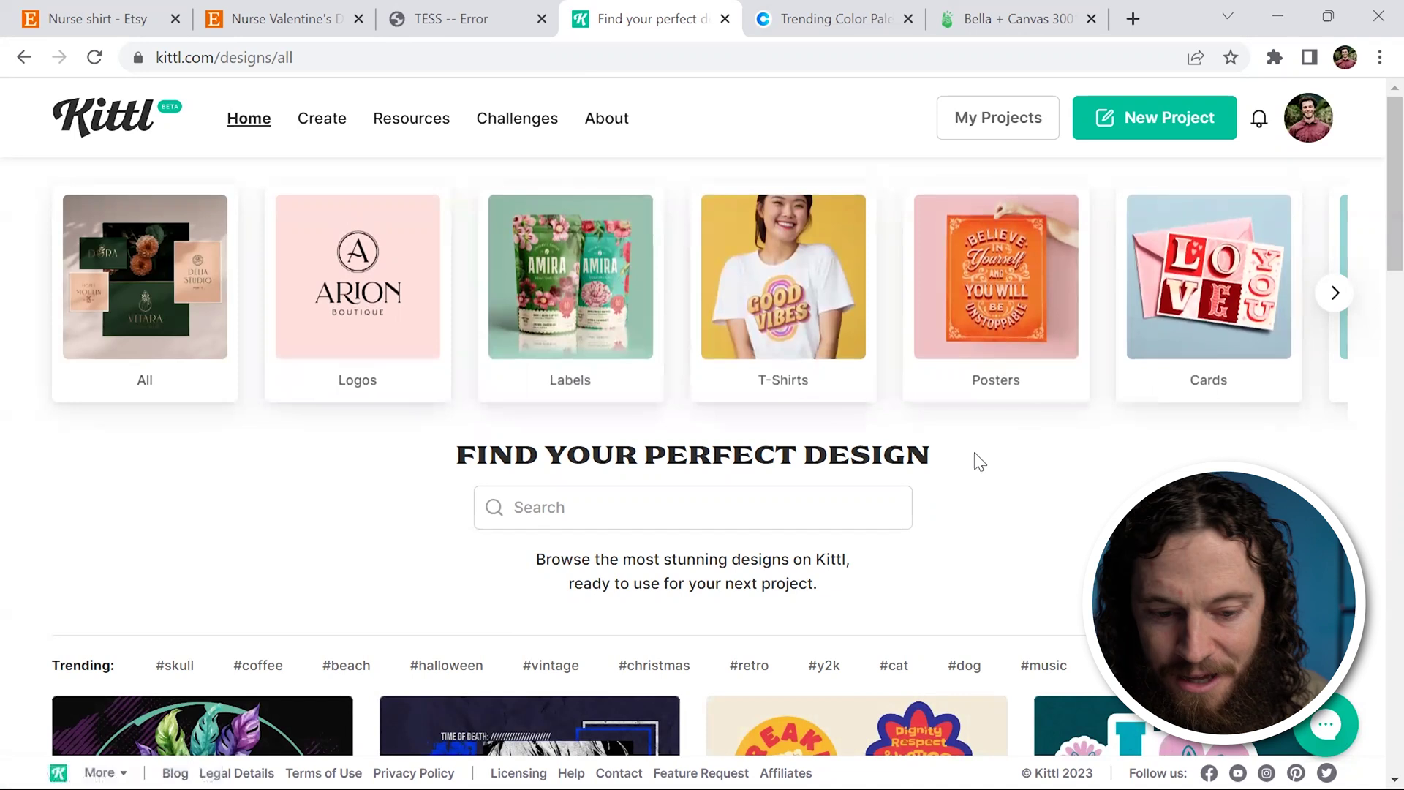
scroll(944, 553, down, 1)
scroll(943, 554, down, 15)
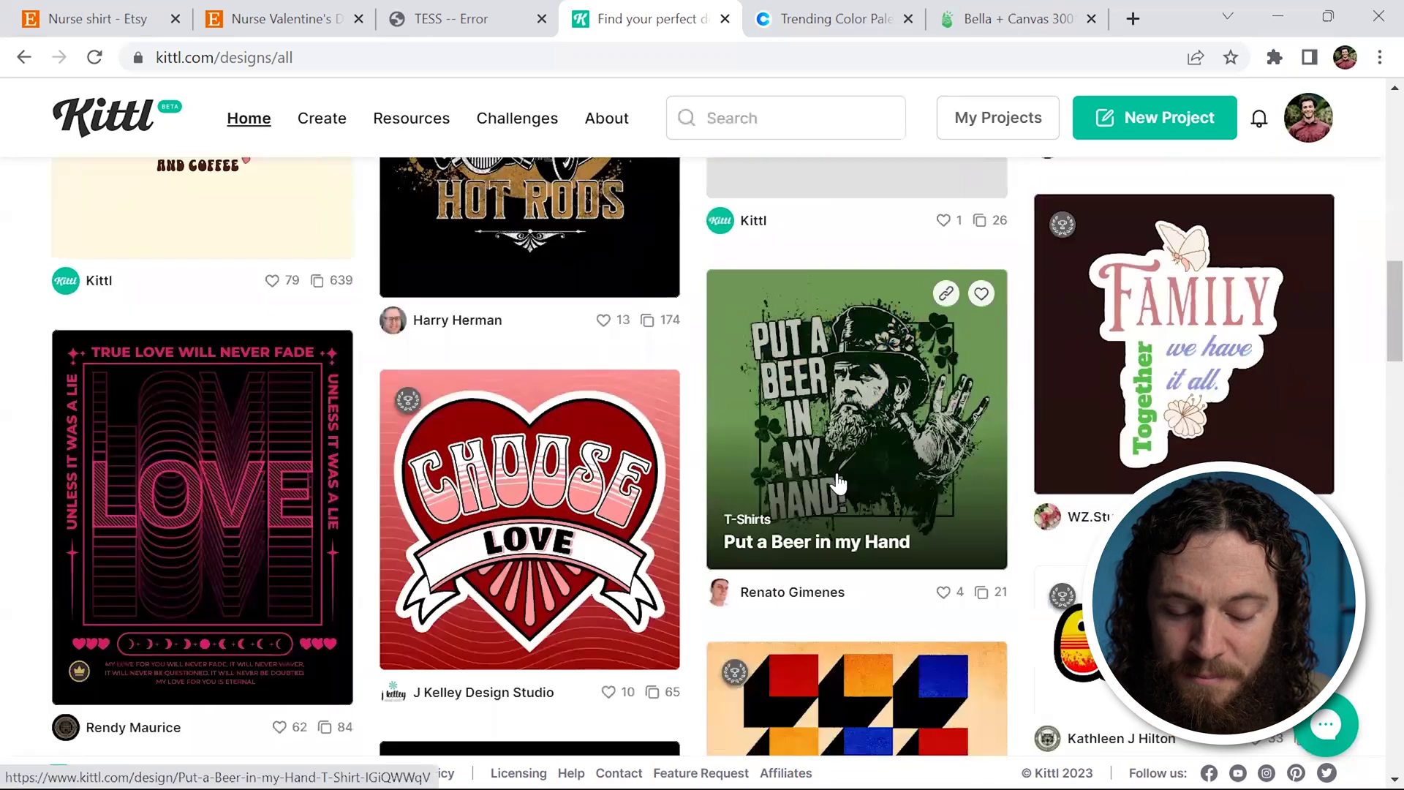
scroll(837, 473, down, 8)
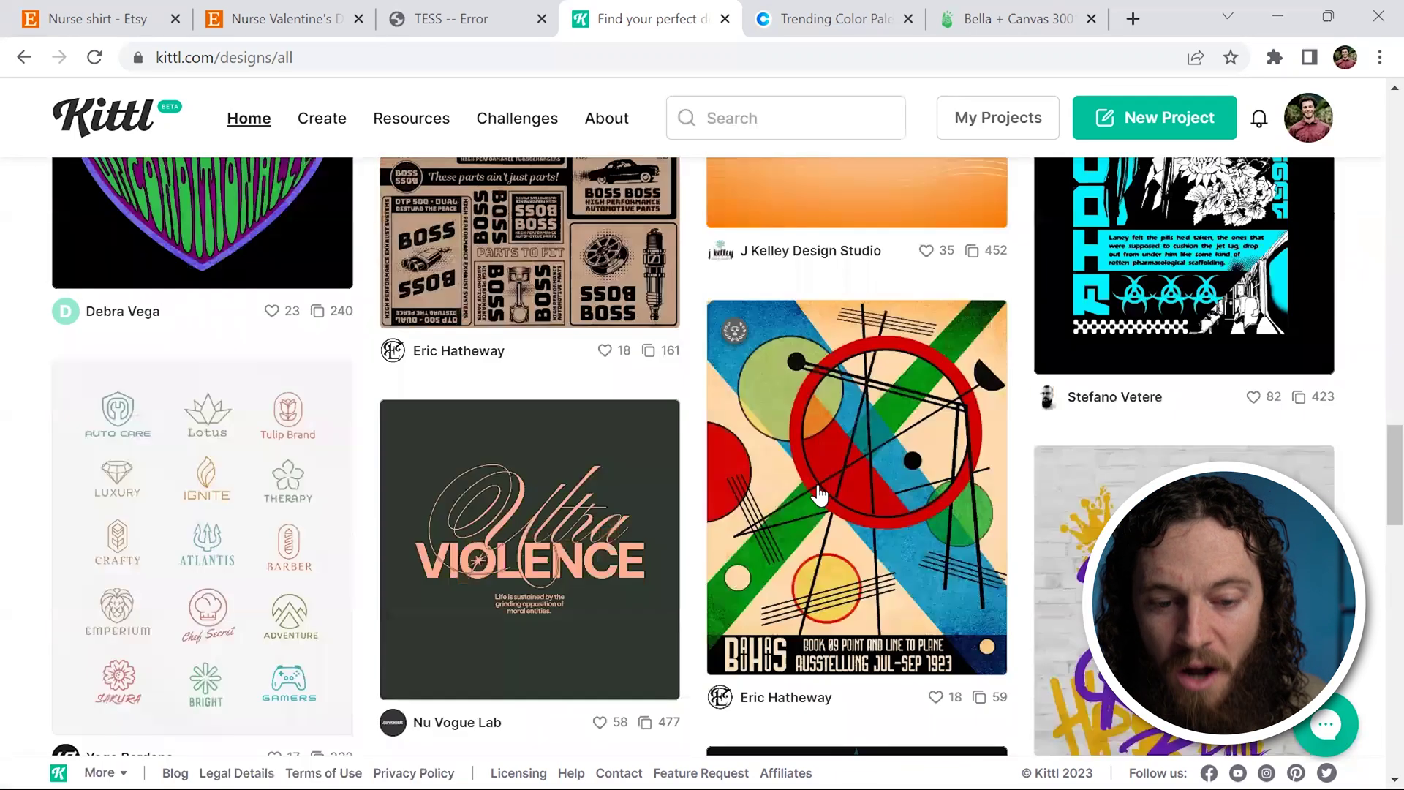
key(Home)
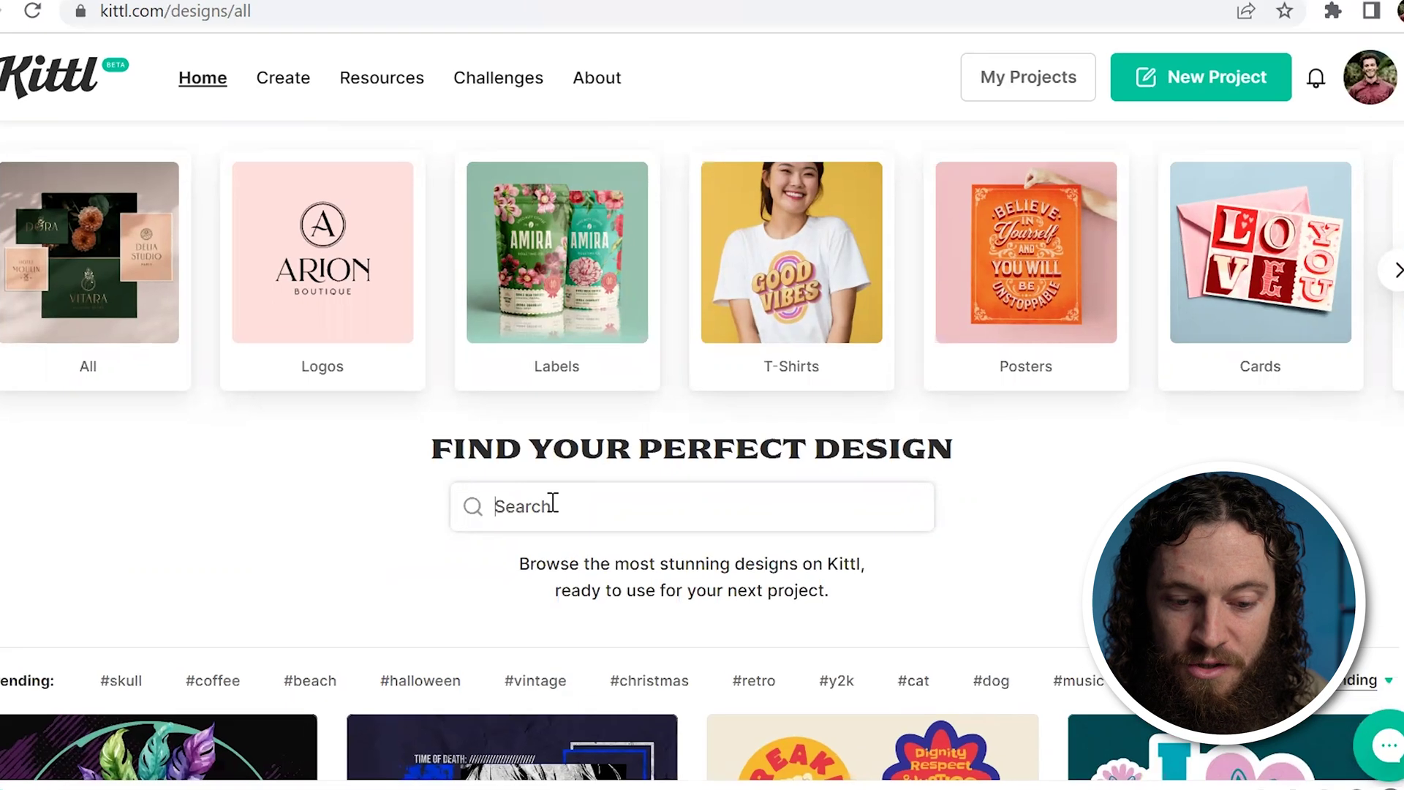
click(567, 504)
text(retro)
key(Return)
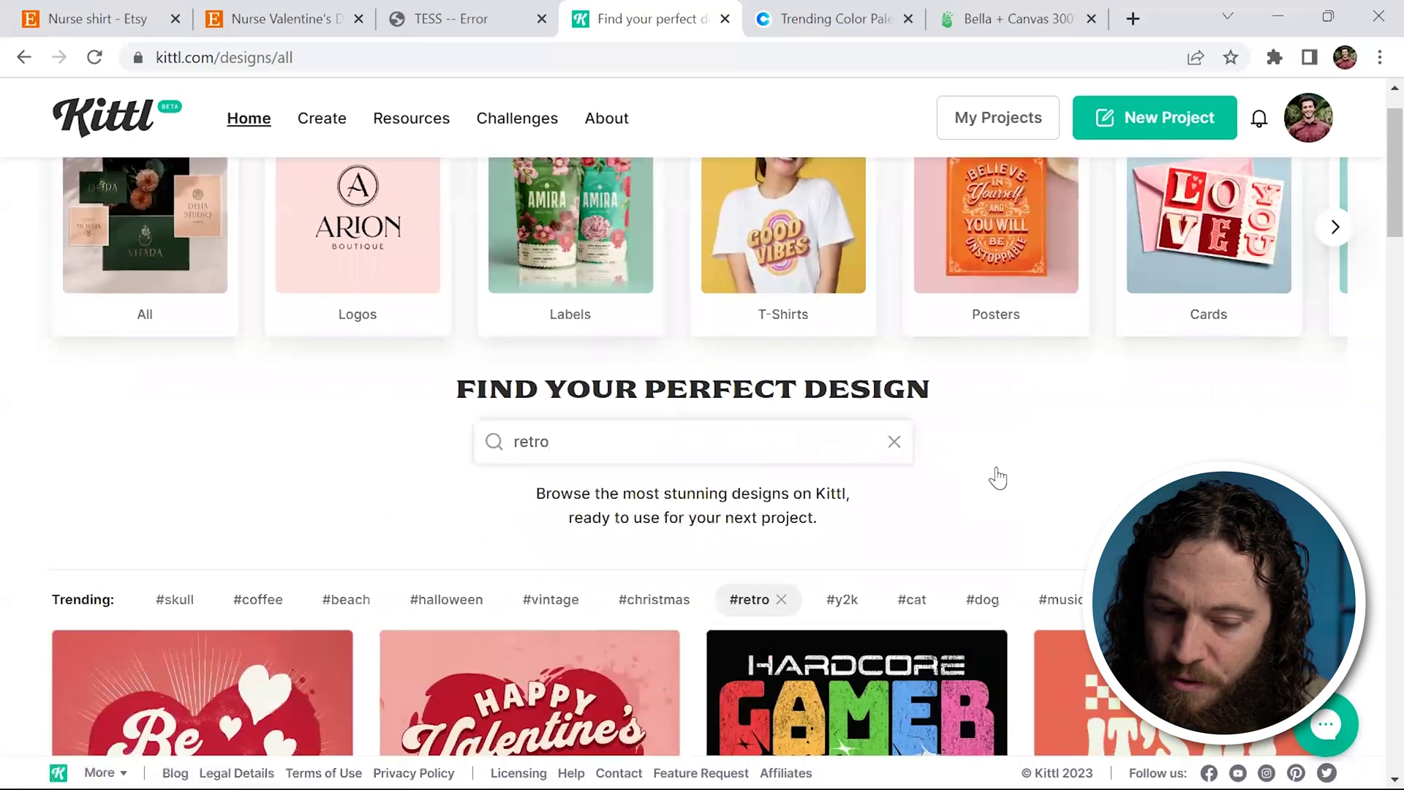
Browse the retro designs for the Coffee Love t-shirt template and open it as an editable project.
scroll(1145, 540, down, 5)
scroll(774, 396, down, 4)
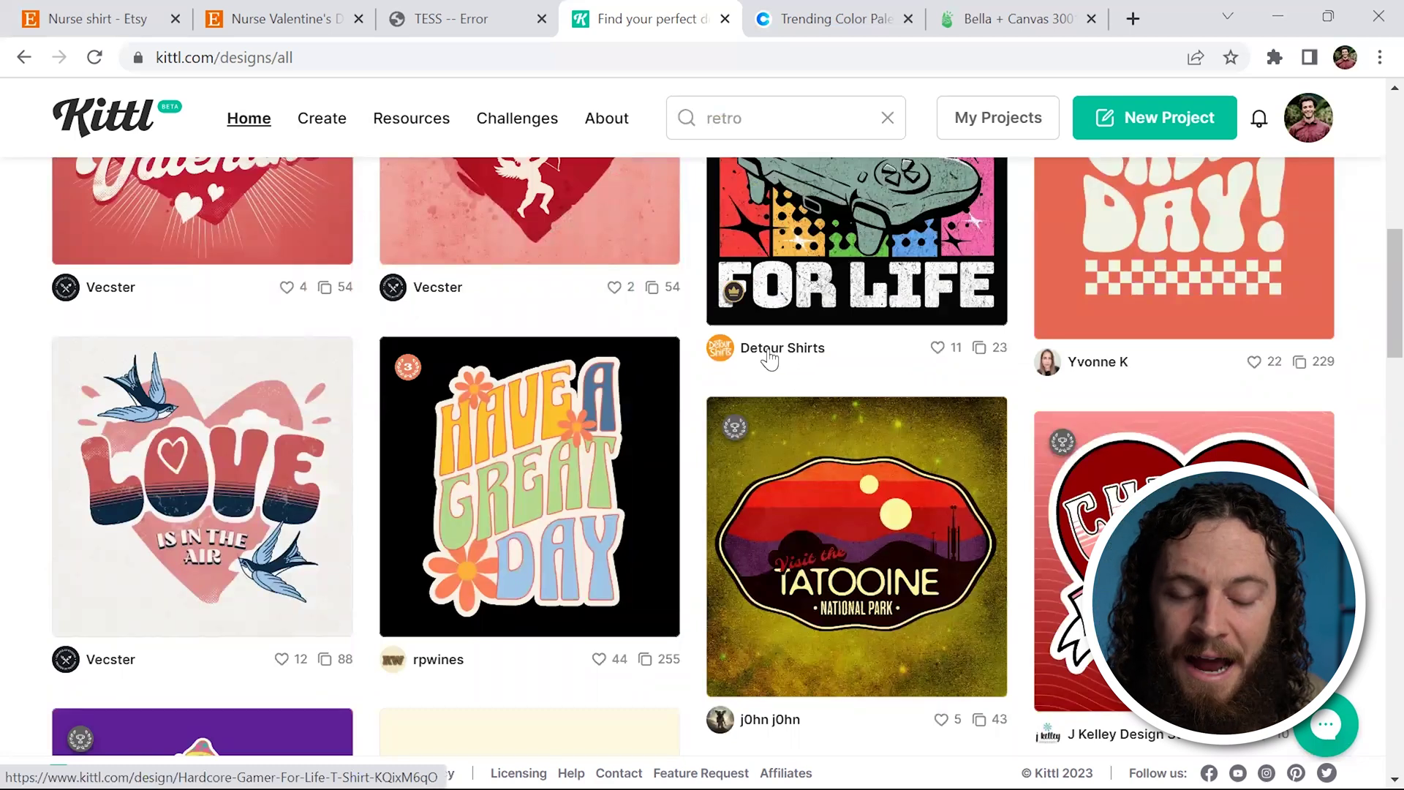
scroll(852, 407, down, 2)
scroll(860, 416, down, 2)
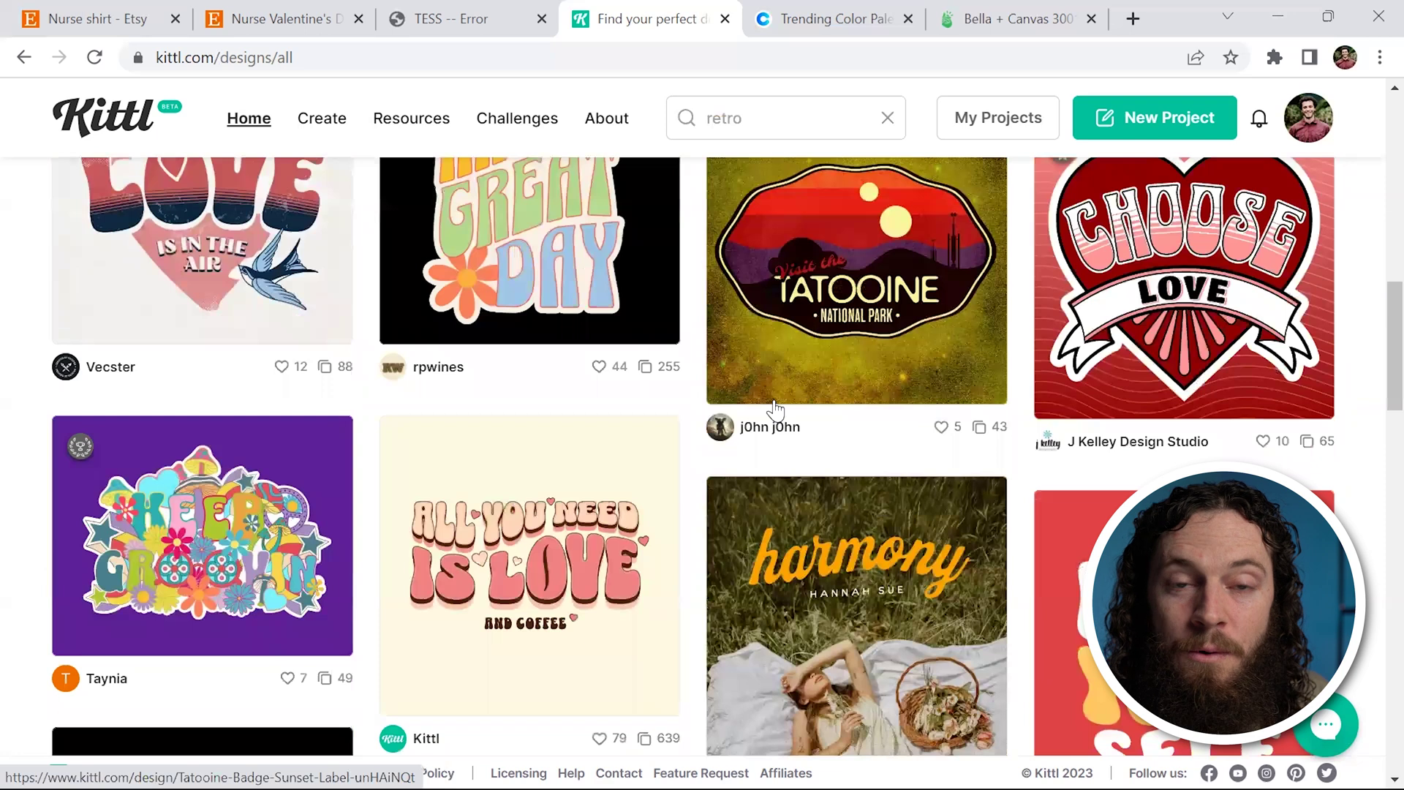
scroll(776, 411, down, 2)
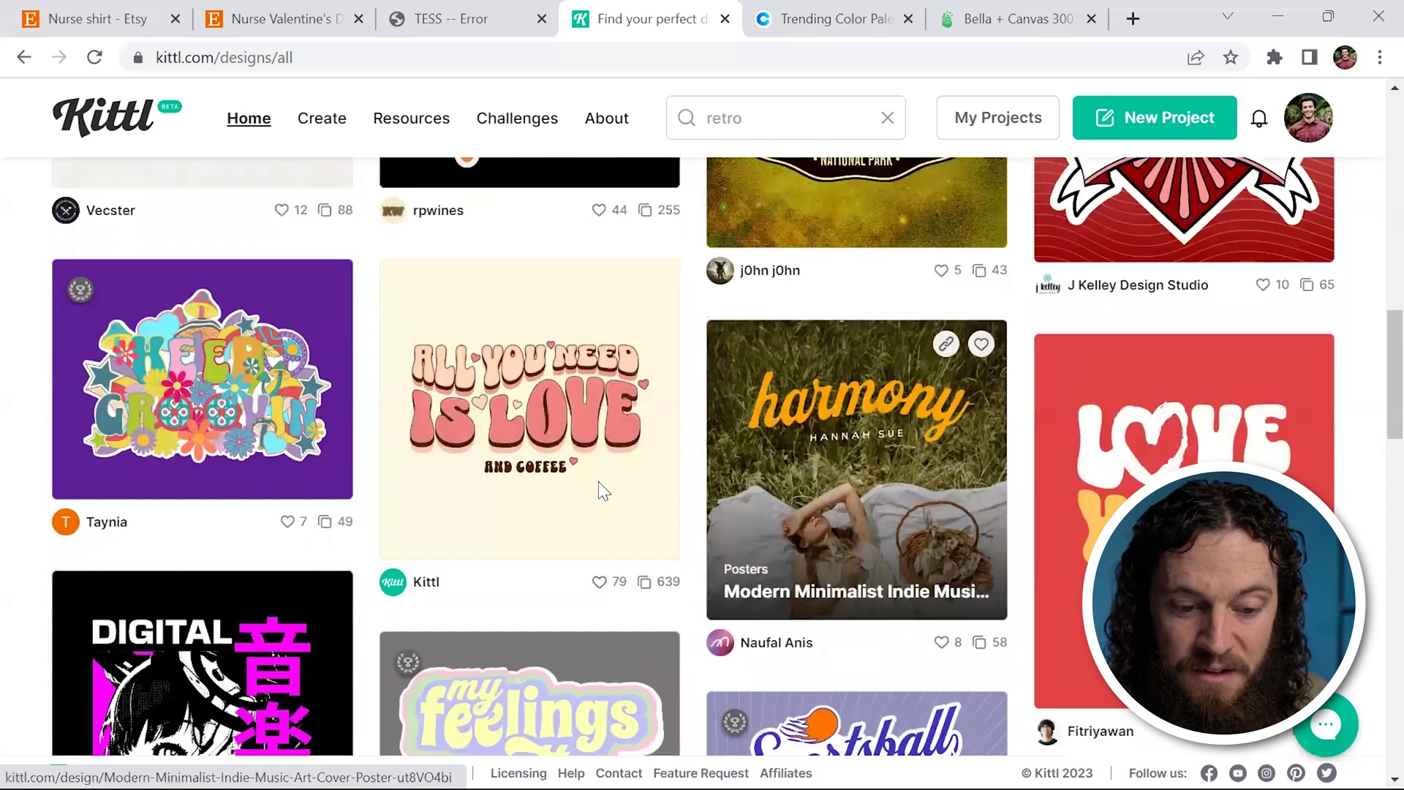
scroll(776, 415, down, 2)
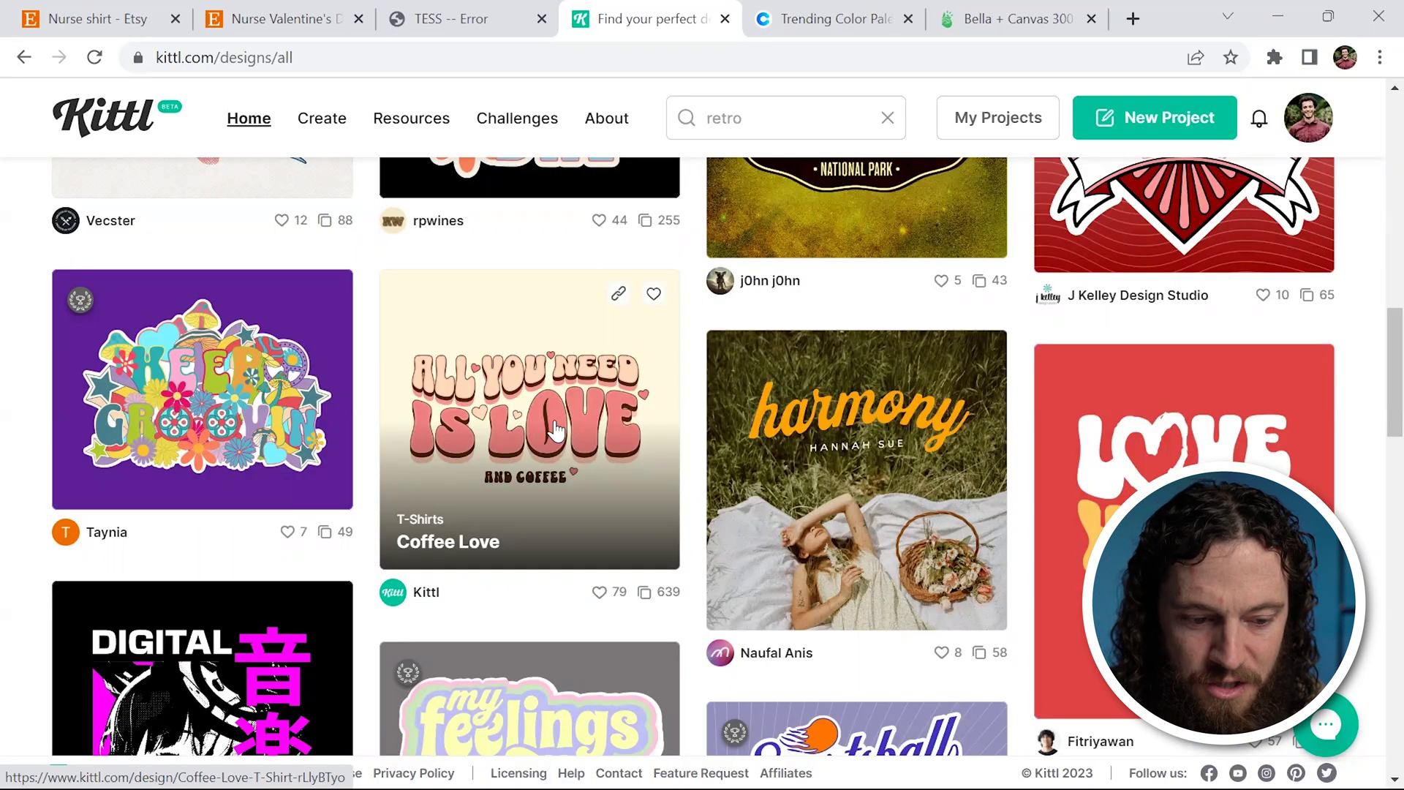
click(556, 430)
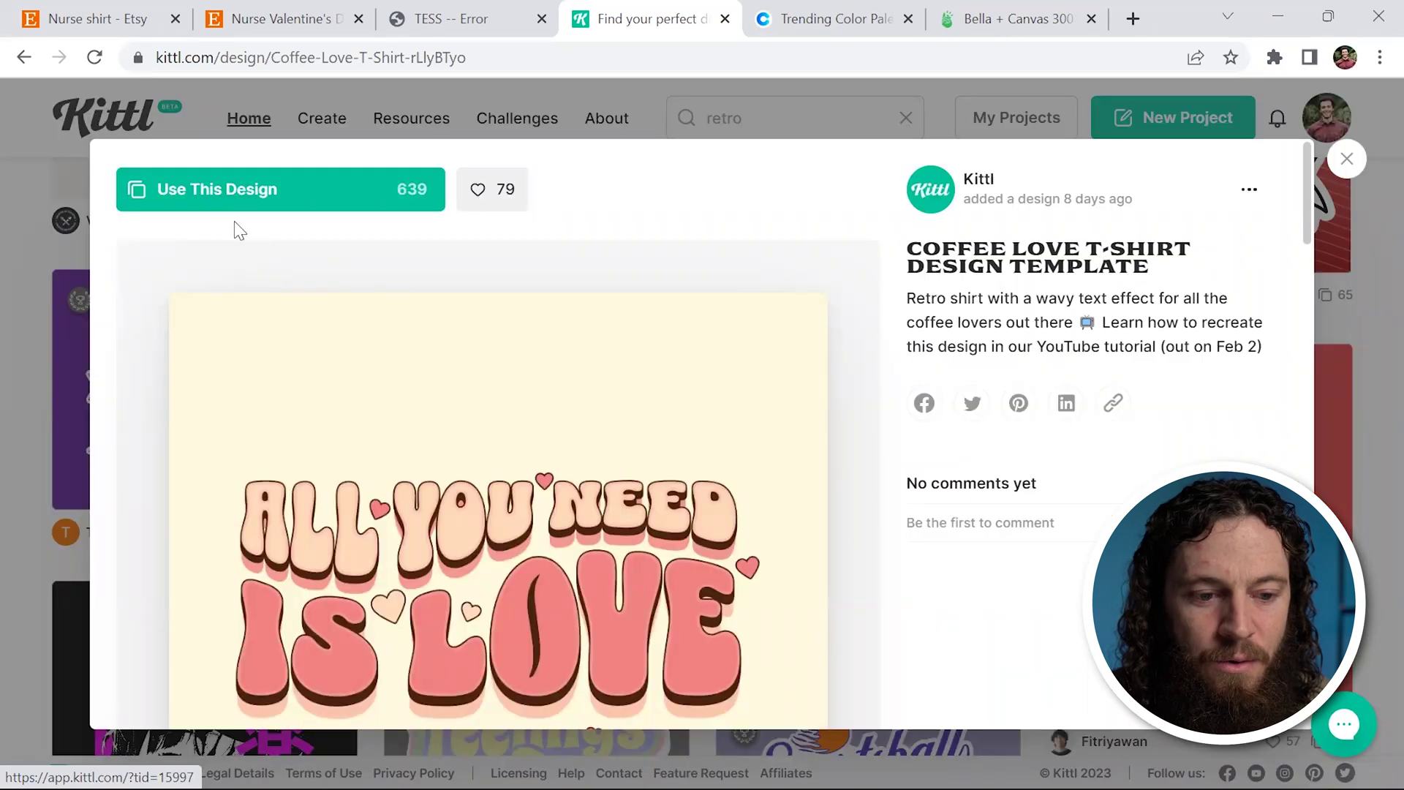
click(229, 196)
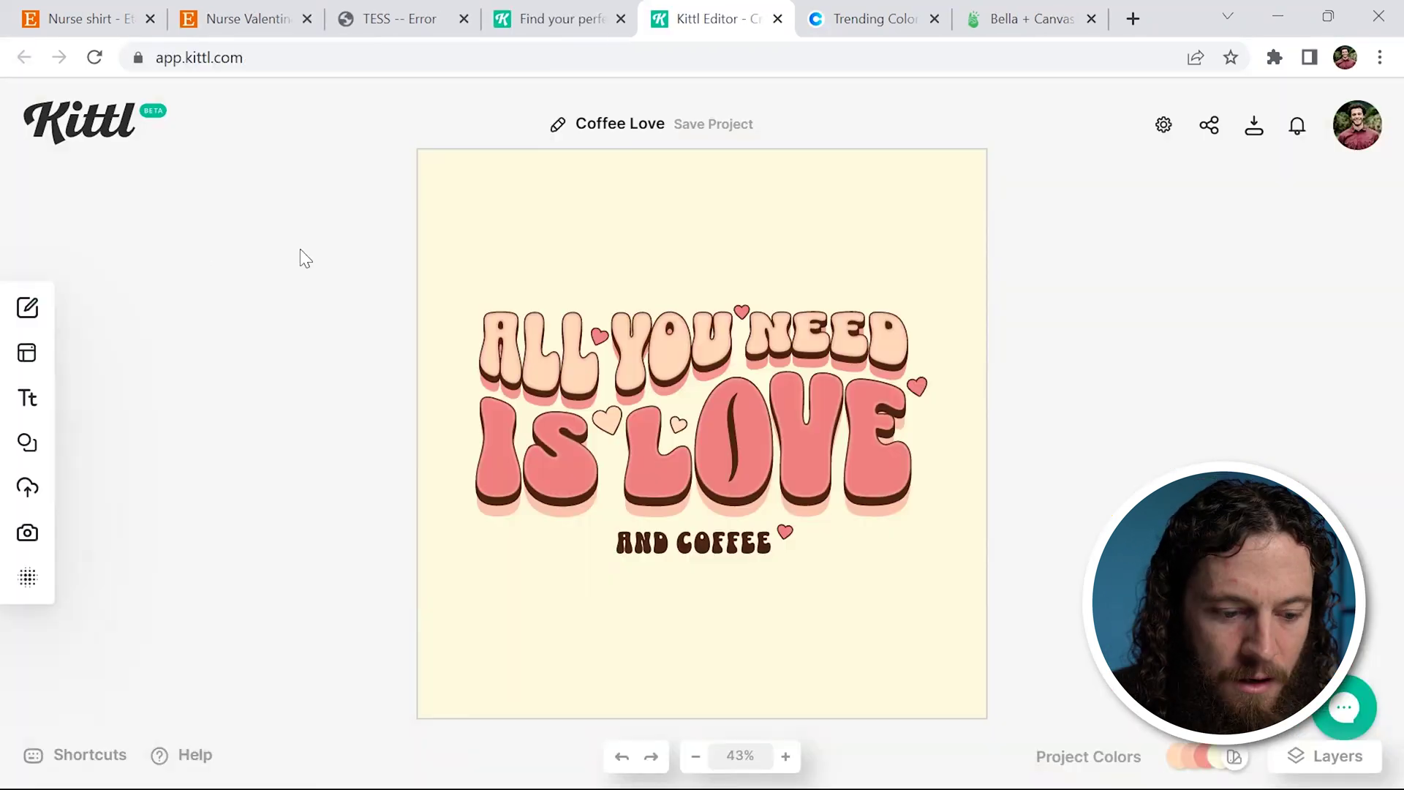
Examine the editor's content categories, shortcuts and the complete layer list of the Coffee Love design.
mouse_move(26, 331)
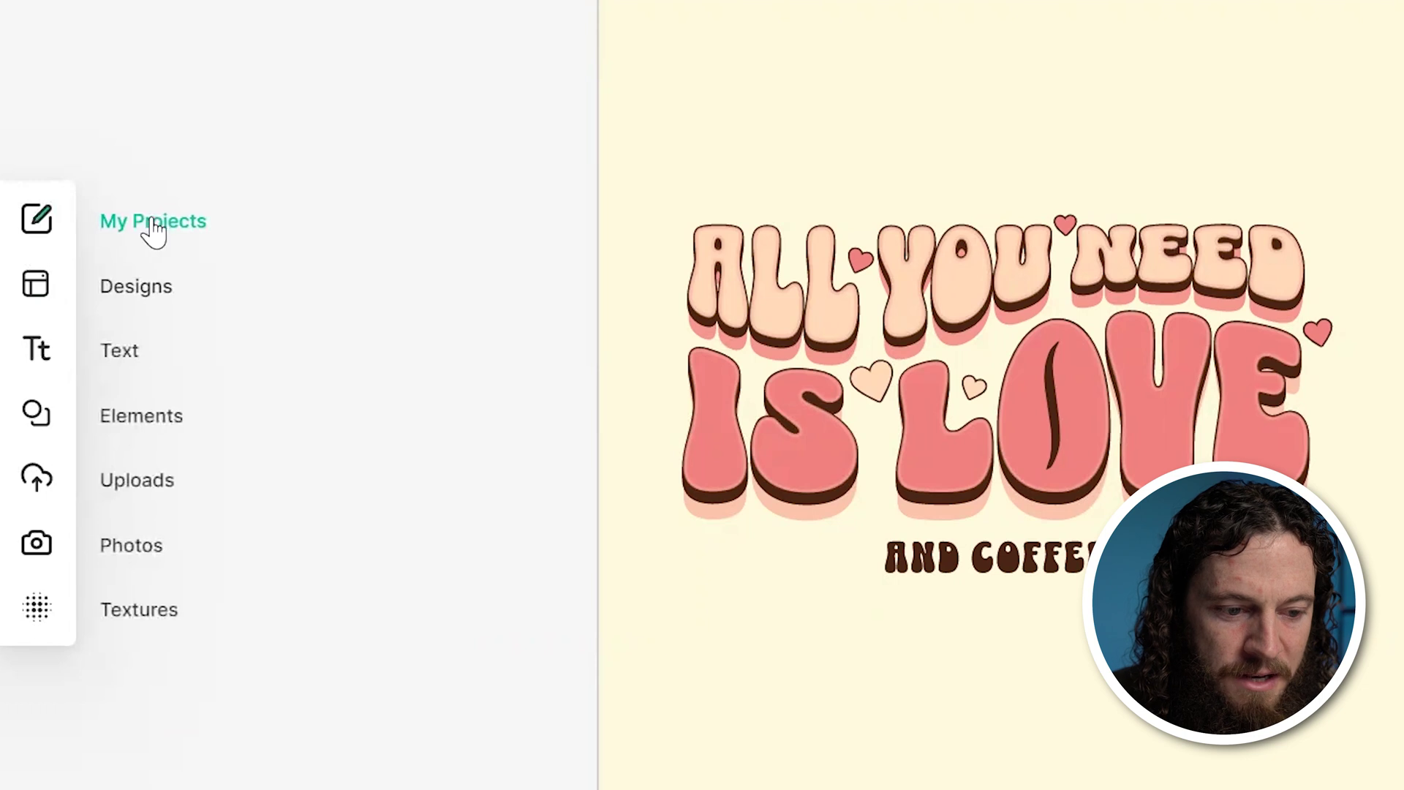
click(135, 293)
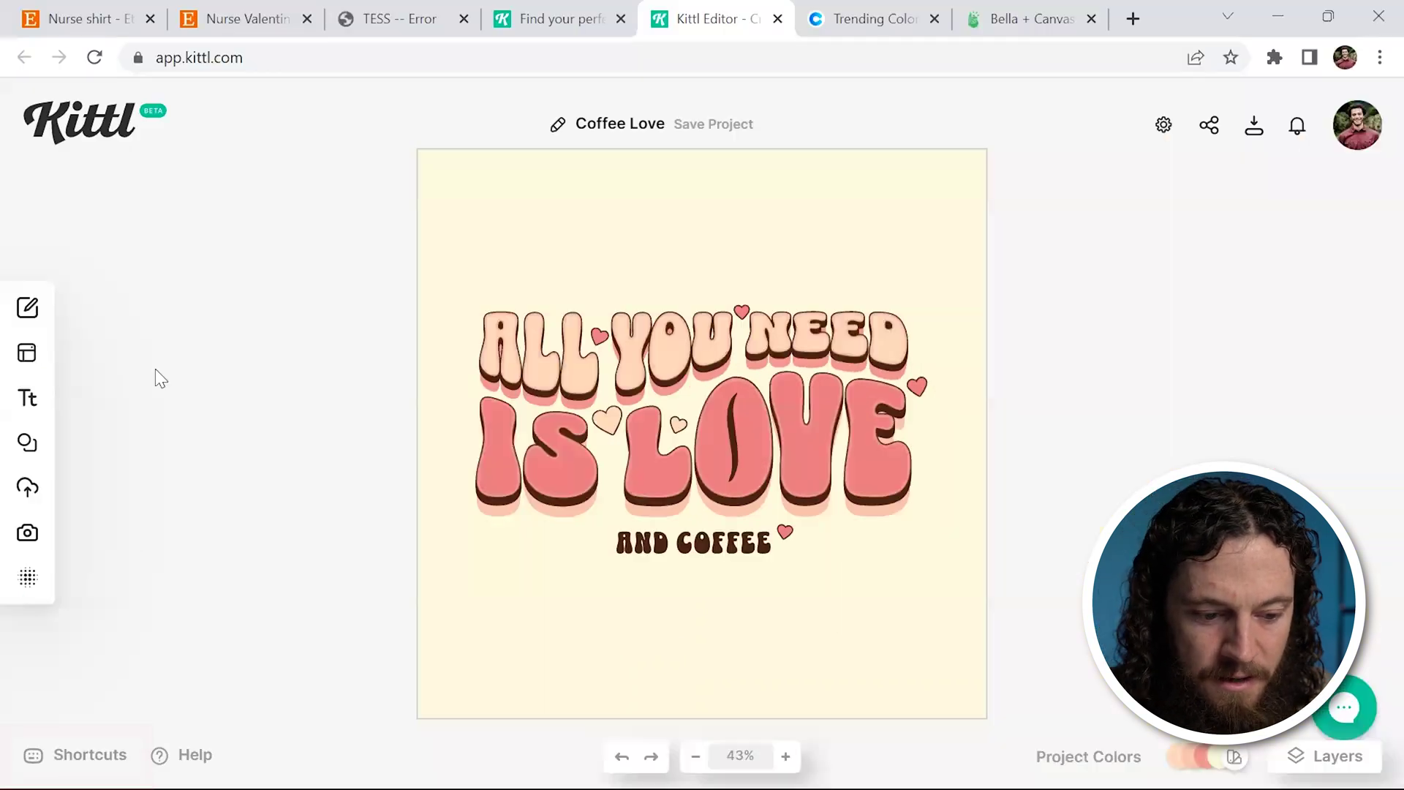
click(77, 755)
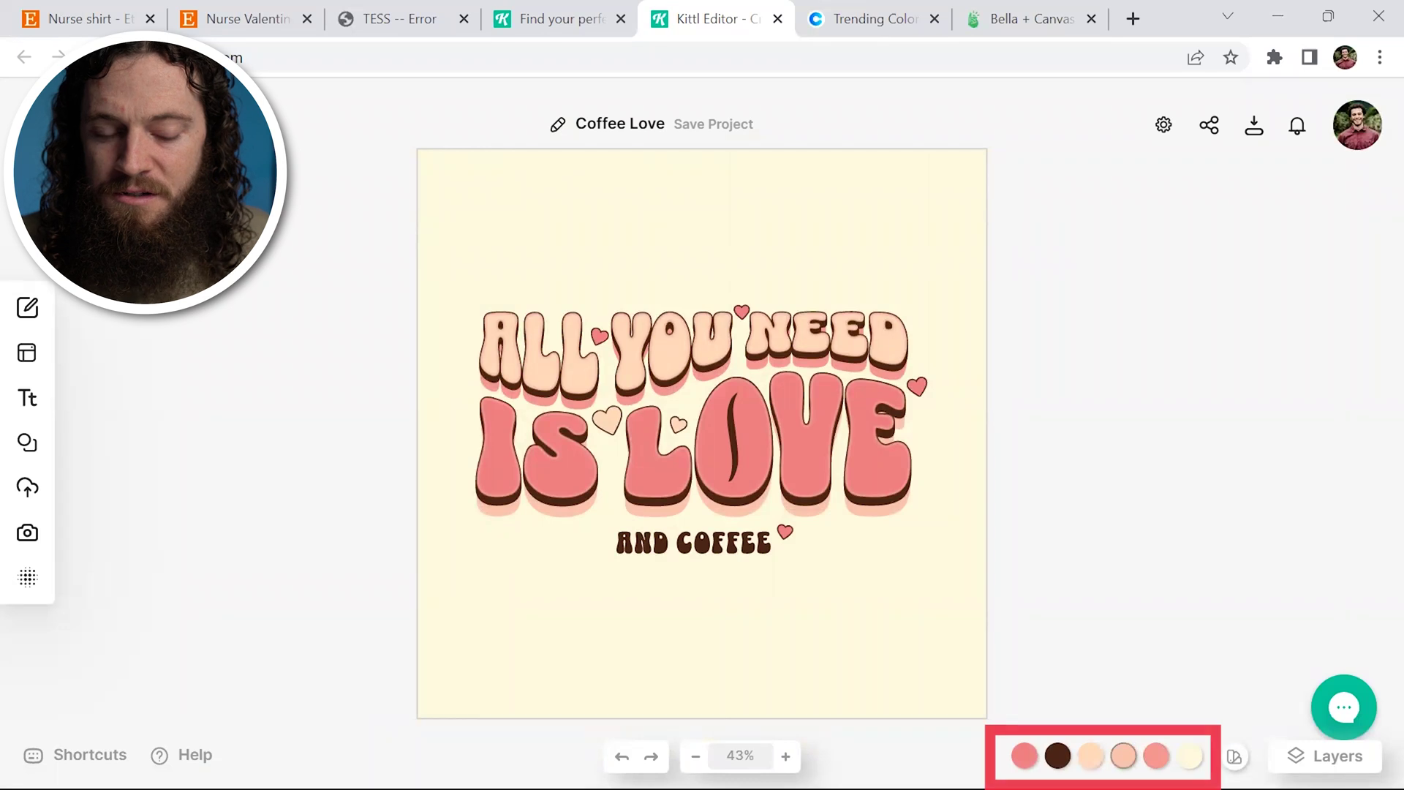
click(1320, 755)
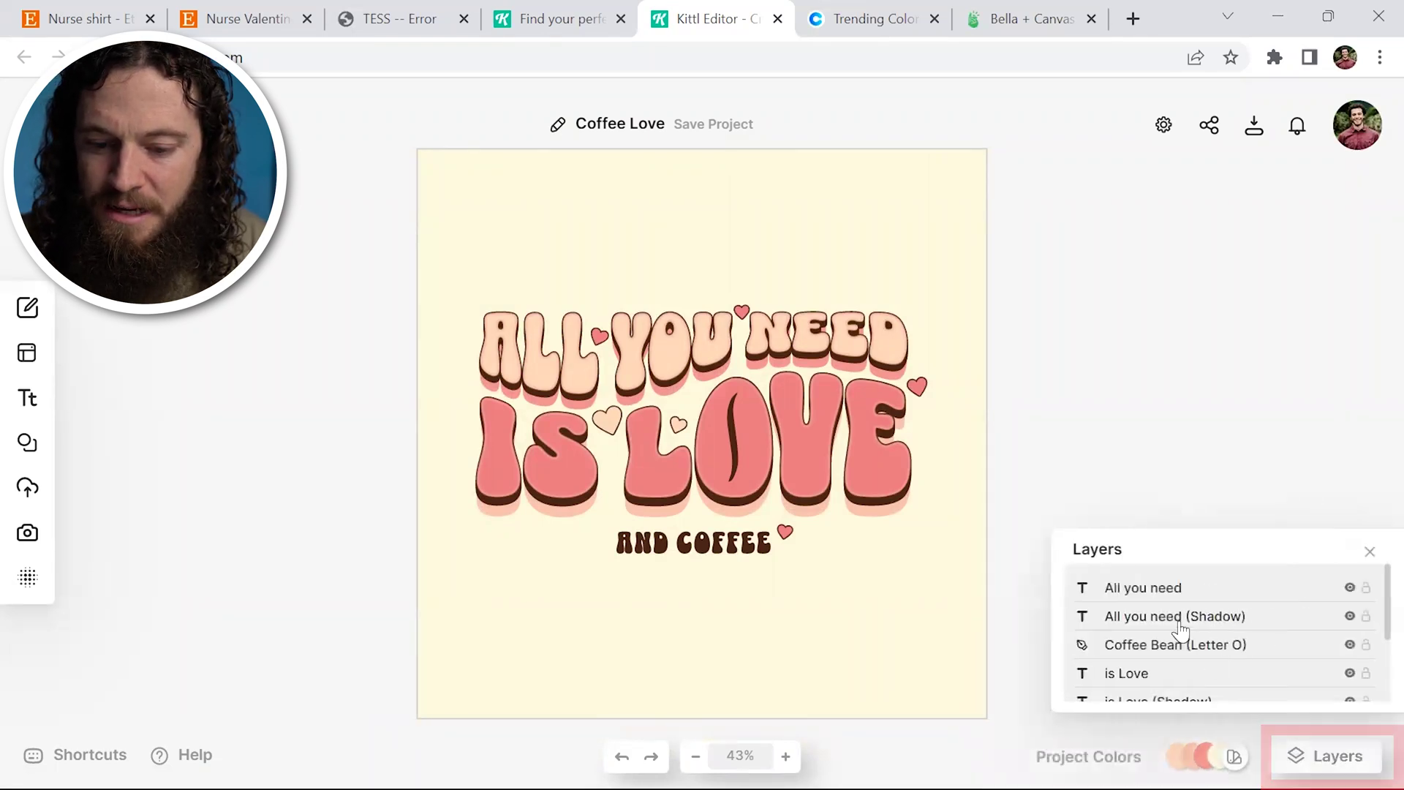
scroll(1196, 634, down, 3)
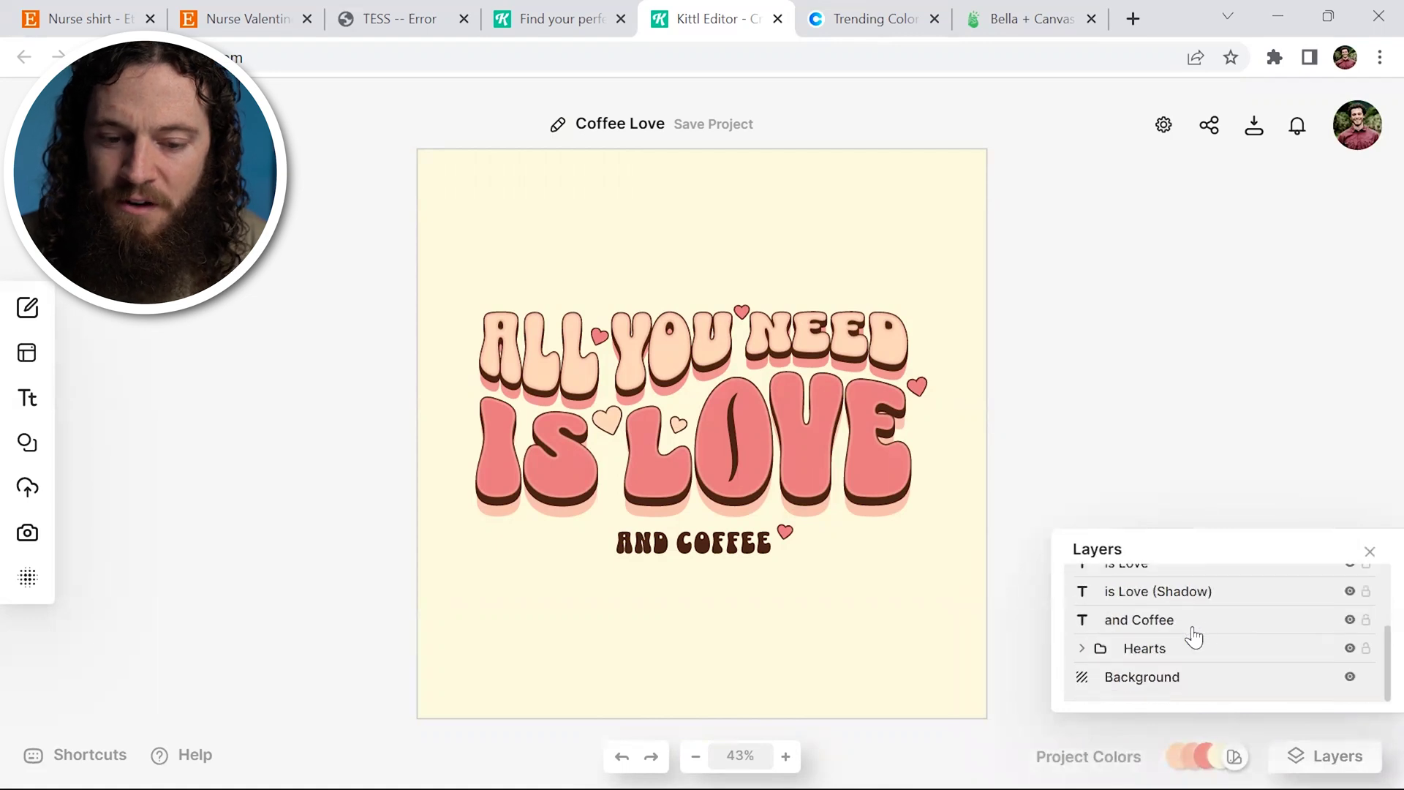
scroll(1193, 633, up, 3)
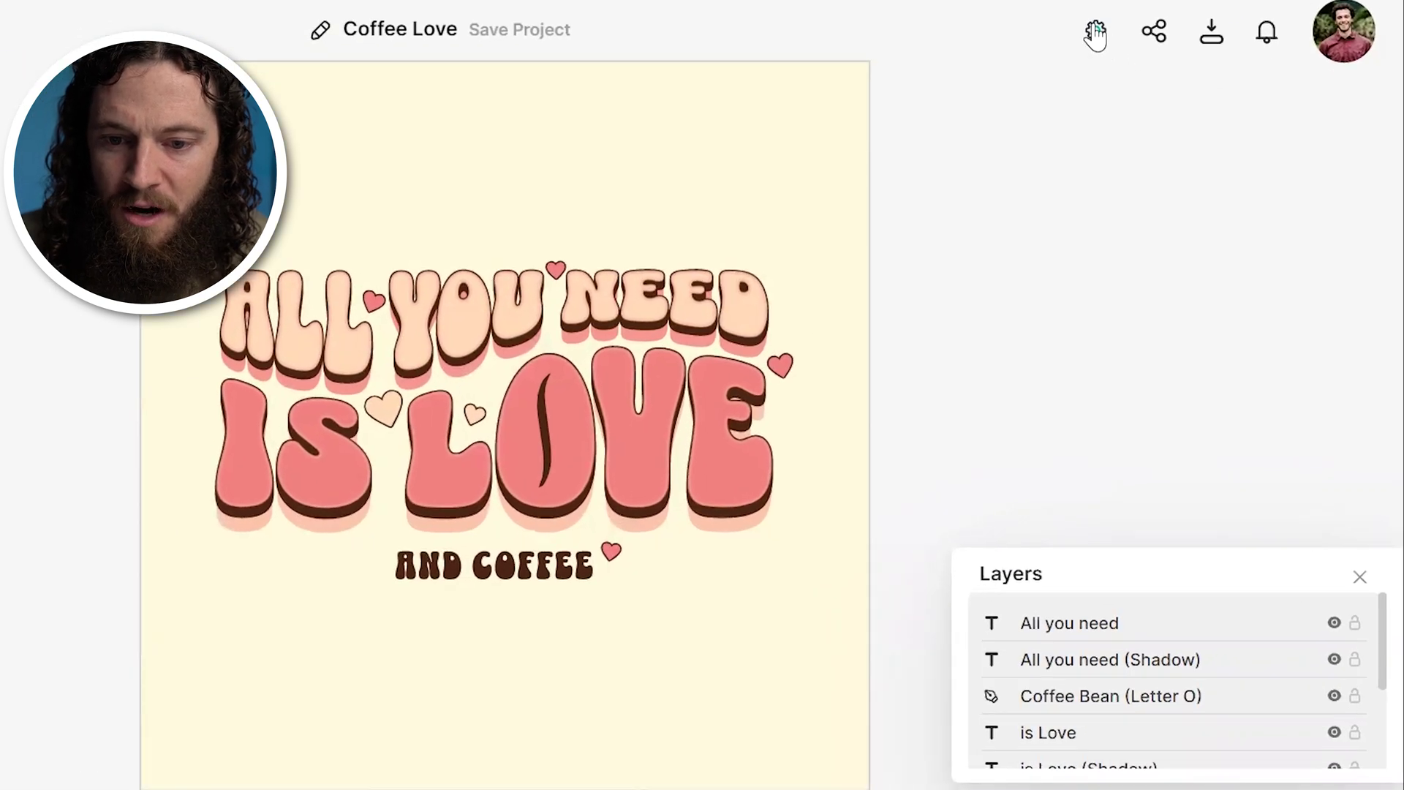
Enlarge the artboard in the project settings and scale the whole design up to nearly the full artboard width.
click(1095, 33)
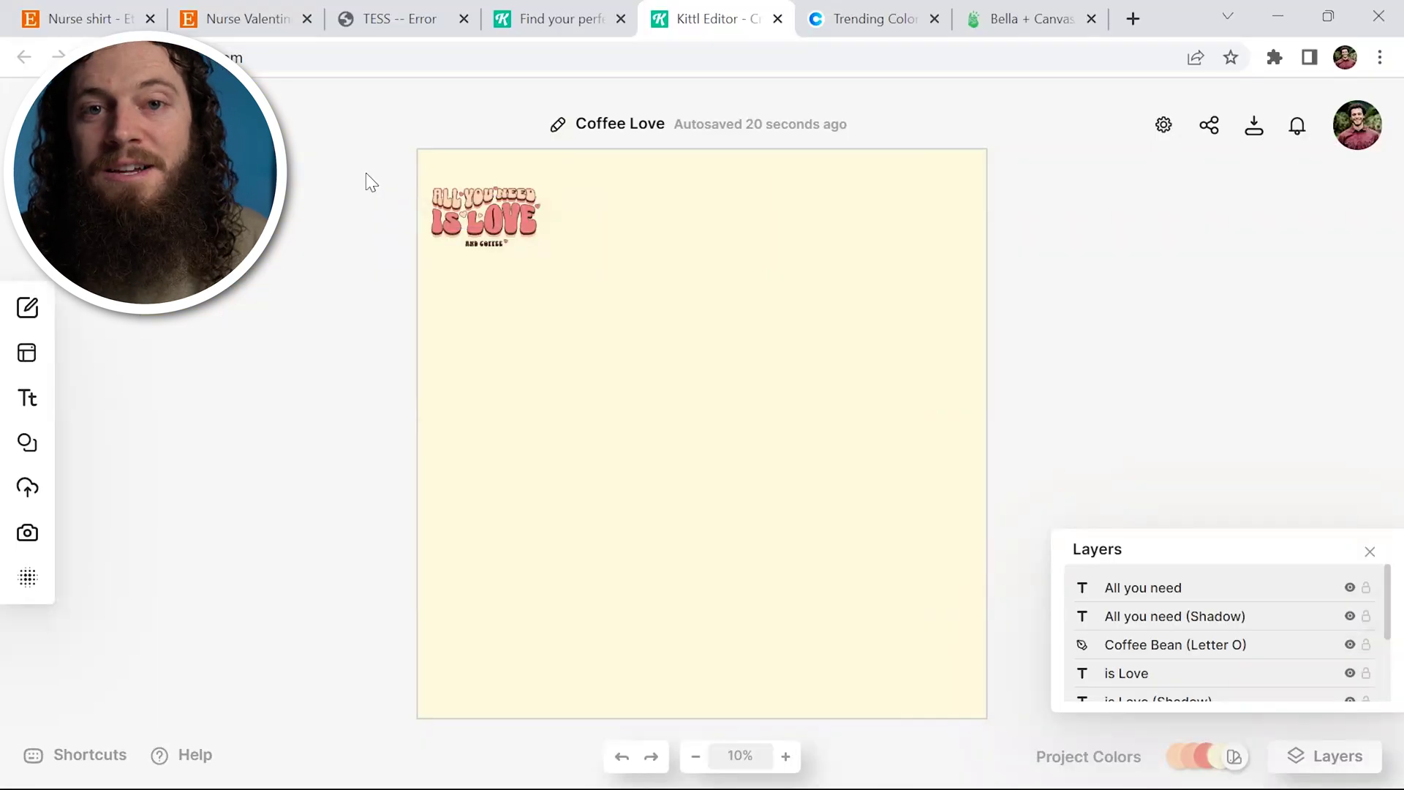
drag(365, 173, 641, 266)
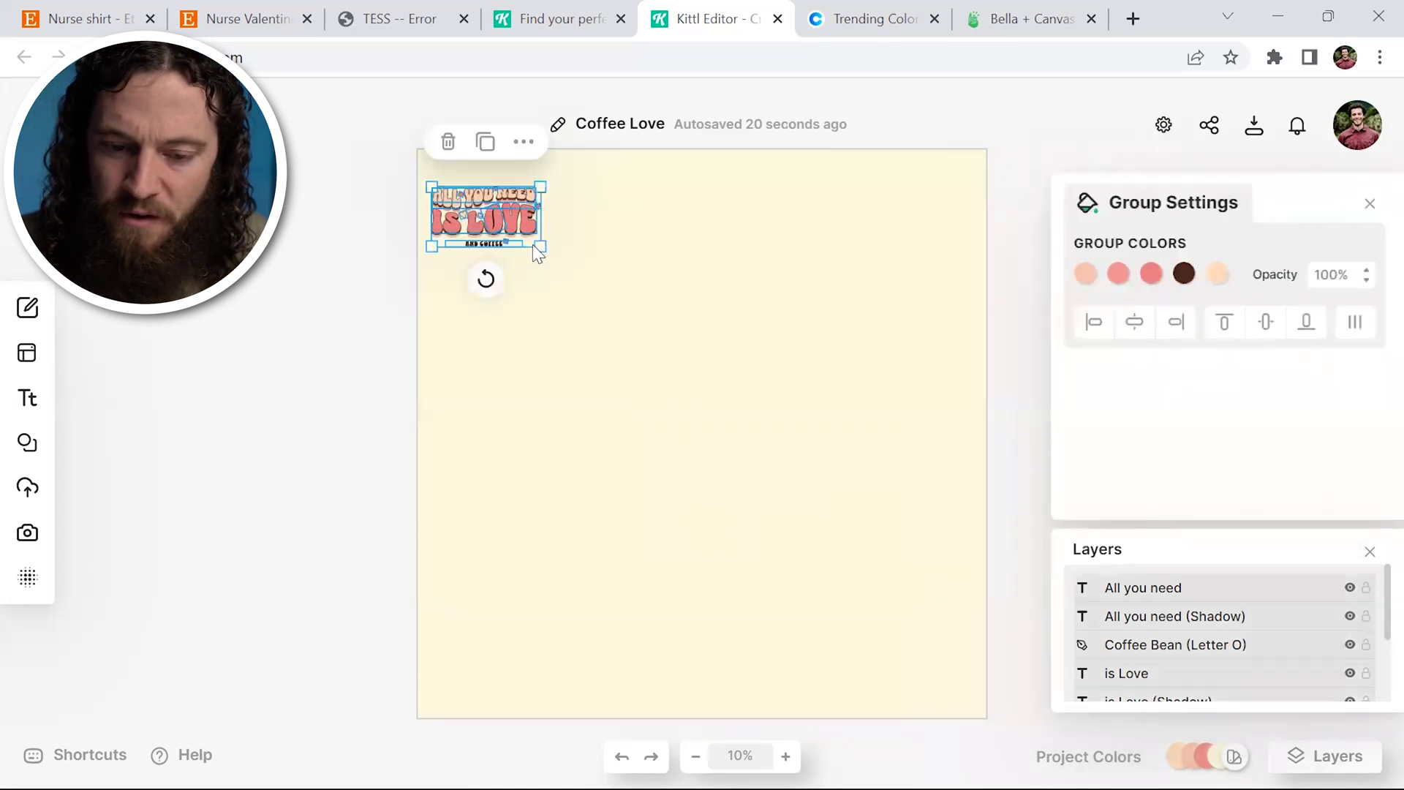
drag(542, 247, 933, 555)
click(772, 525)
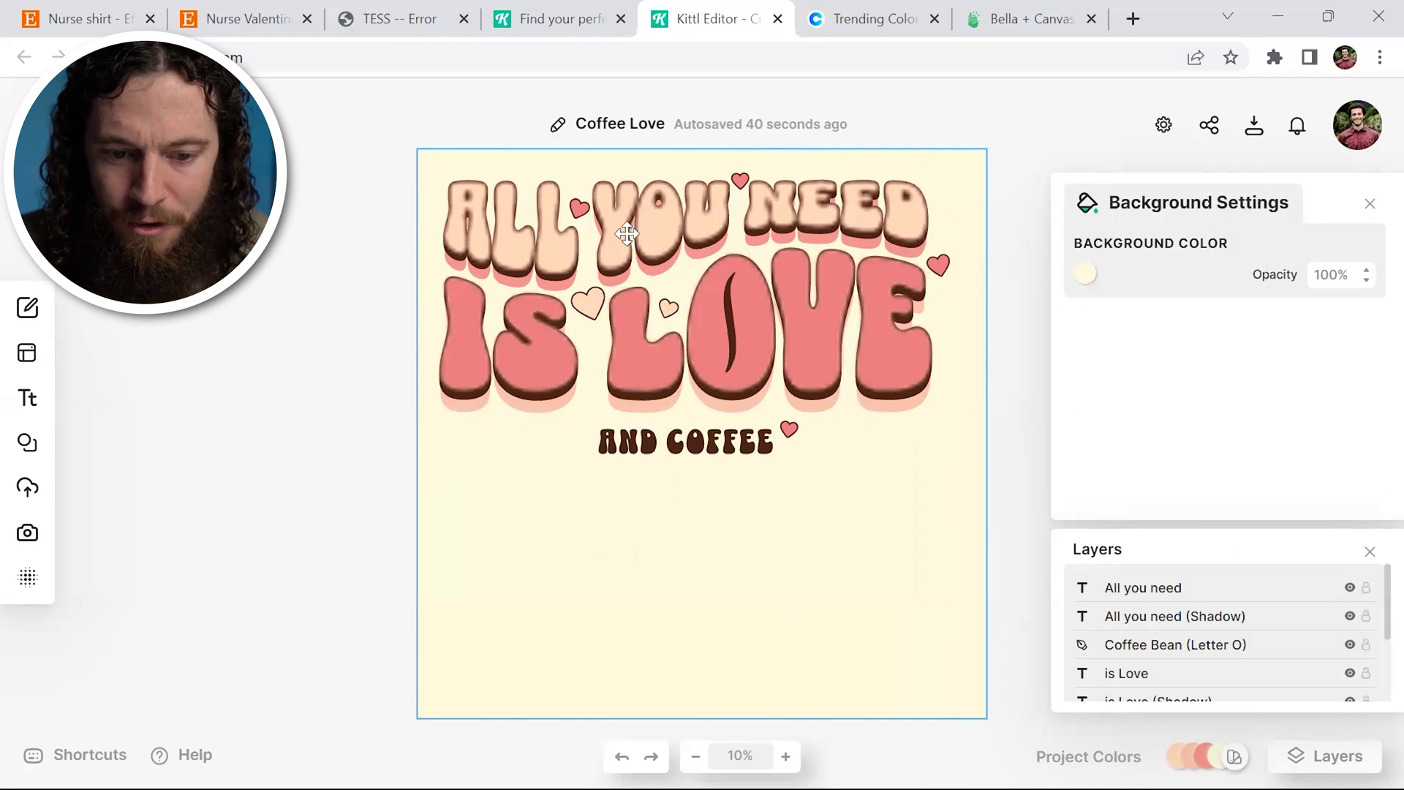
Replace the front "All you need" text with "You give me" and name its layer the same.
scroll(771, 677, up, 5)
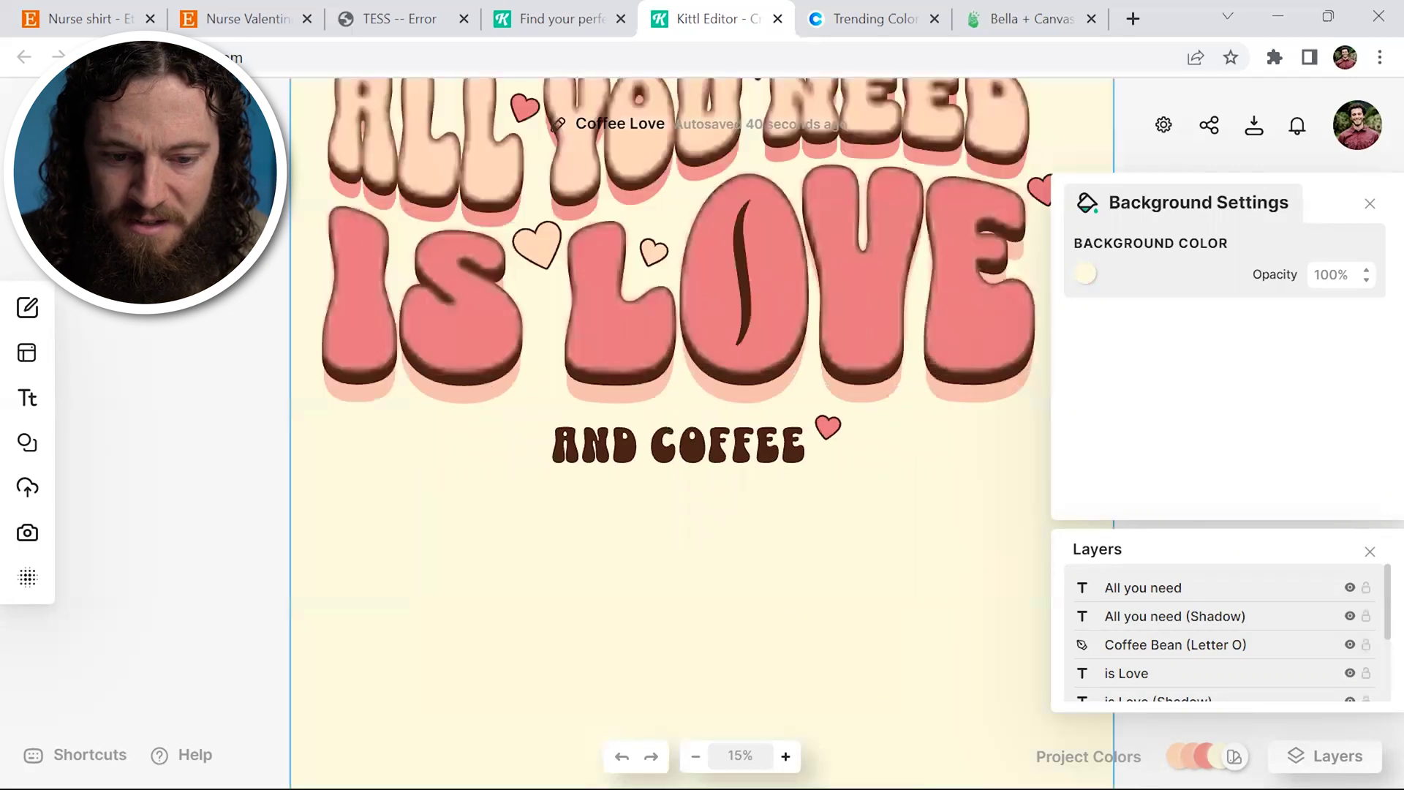
scroll(680, 559, up, 6)
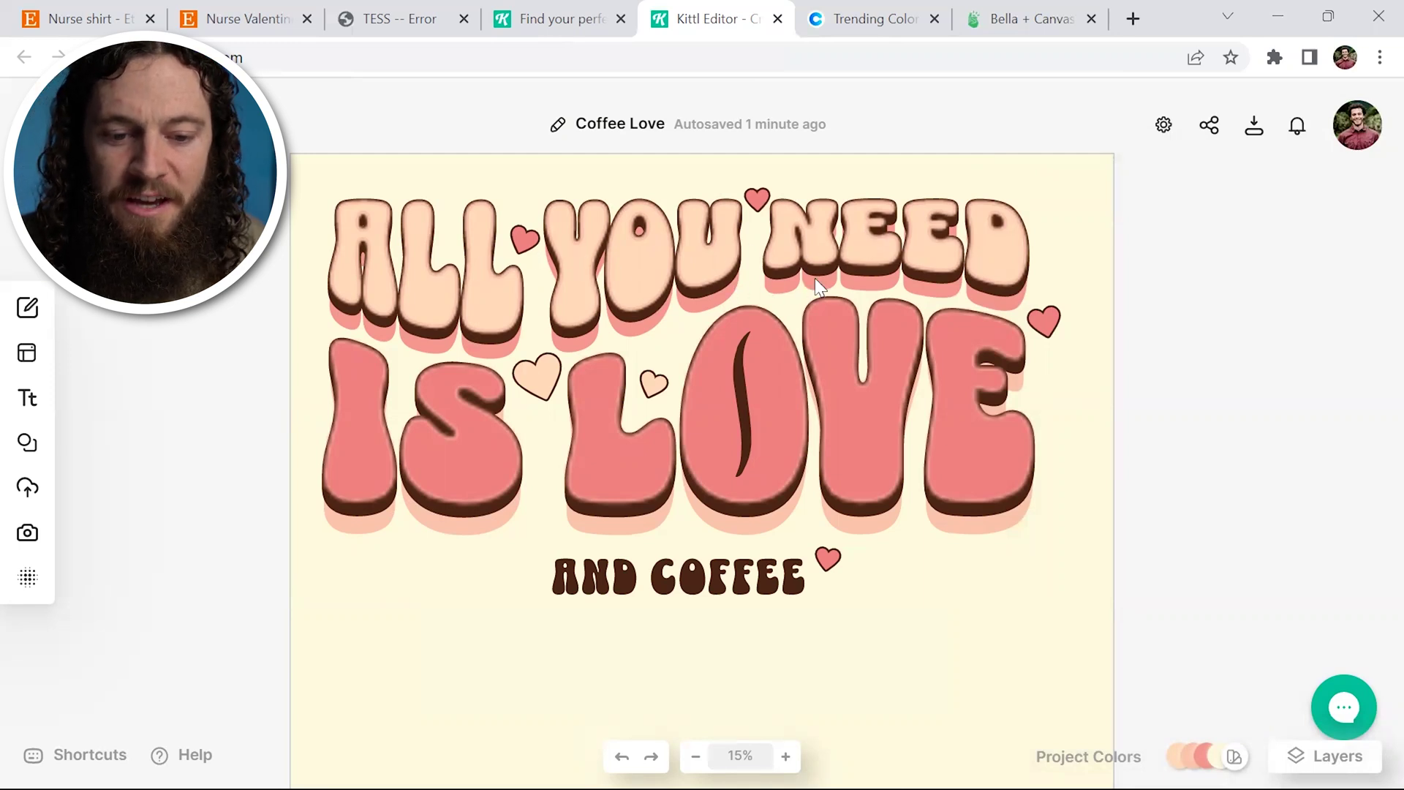
click(678, 249)
double_click(724, 389)
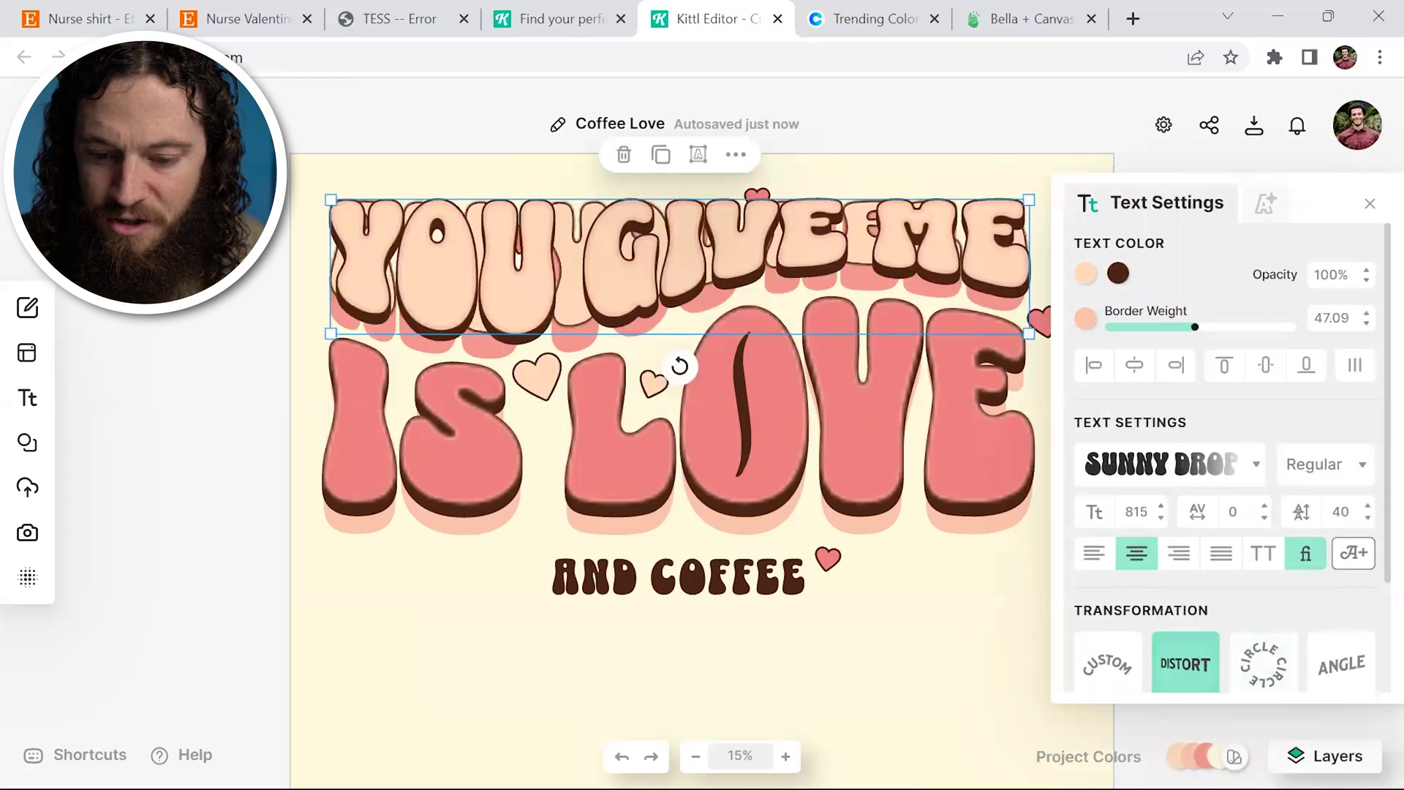
click(1320, 756)
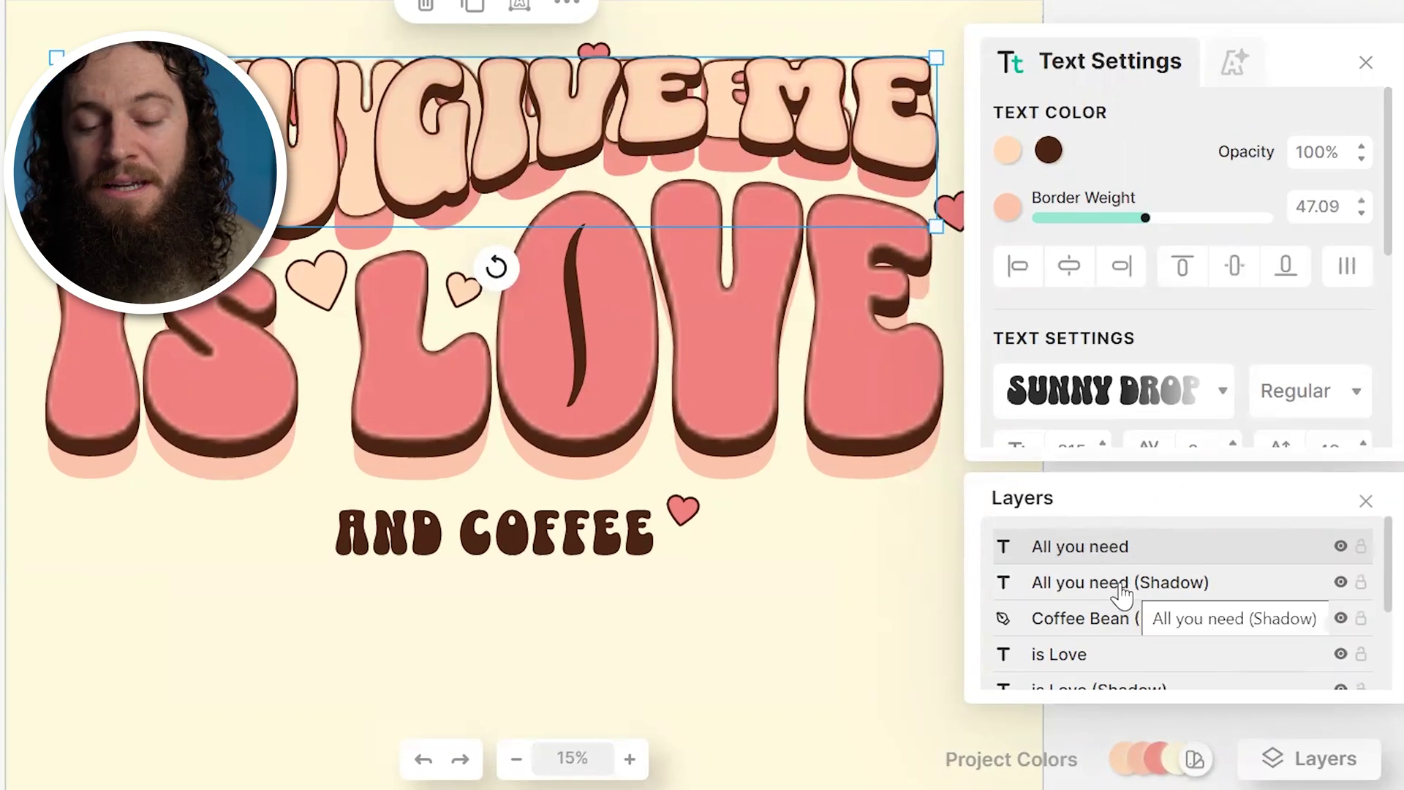
double_click(1070, 546)
text(You give me)
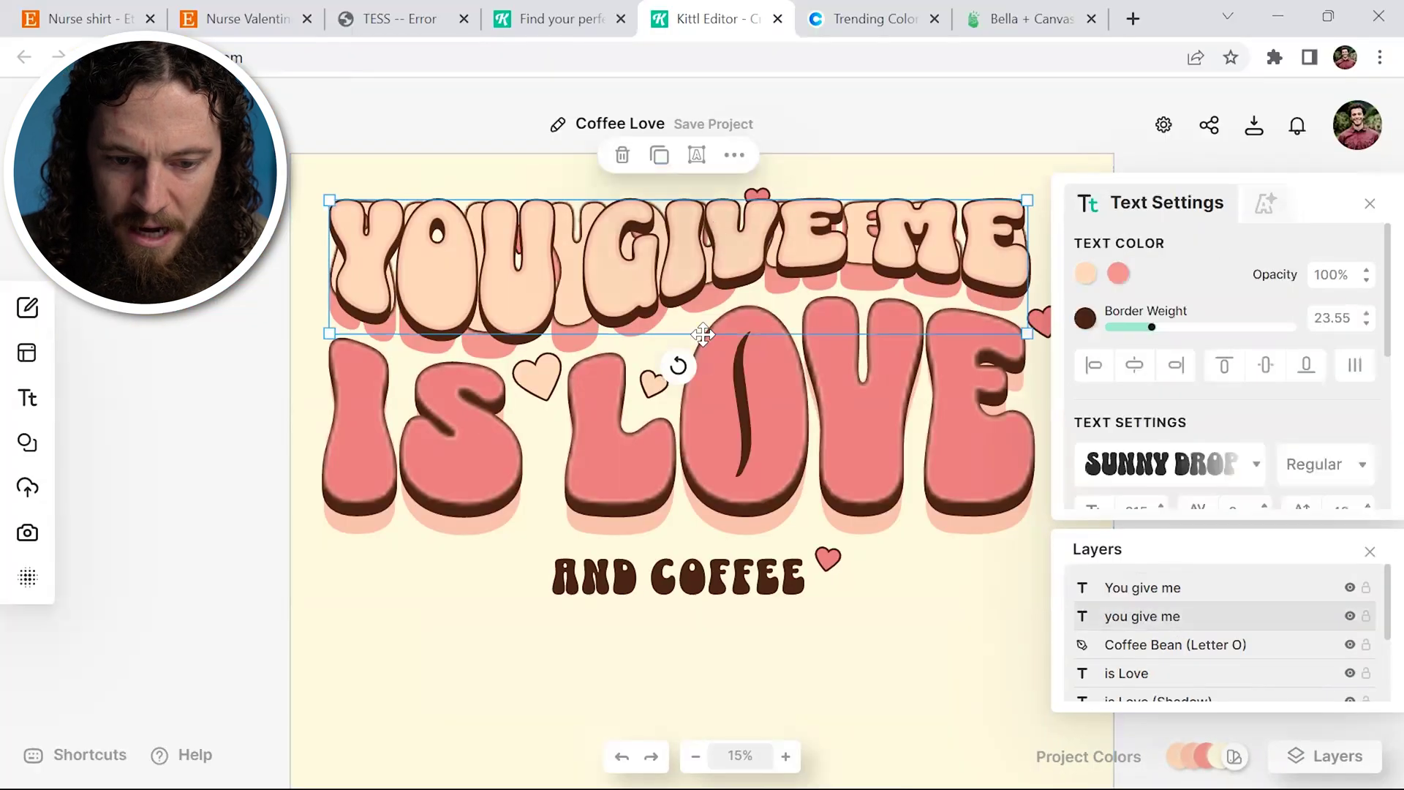
Change the "All you need" shadow text to "You give me" and move the matching front text back over it.
key(ctrl+z)
key(ctrl+z)
key(ctrl+z)
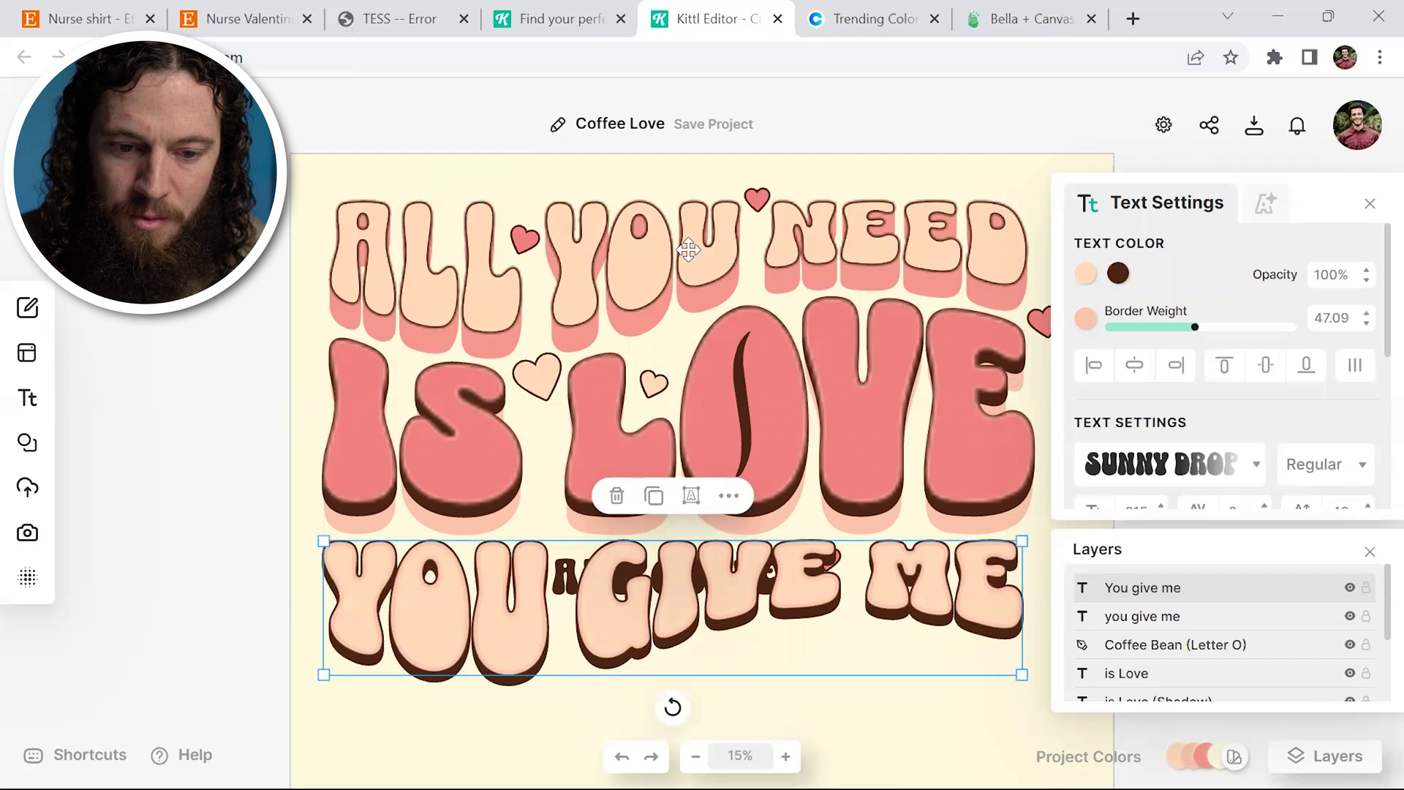
click(688, 250)
double_click(688, 249)
key(ctrl+a)
text(You give me)
click(743, 596)
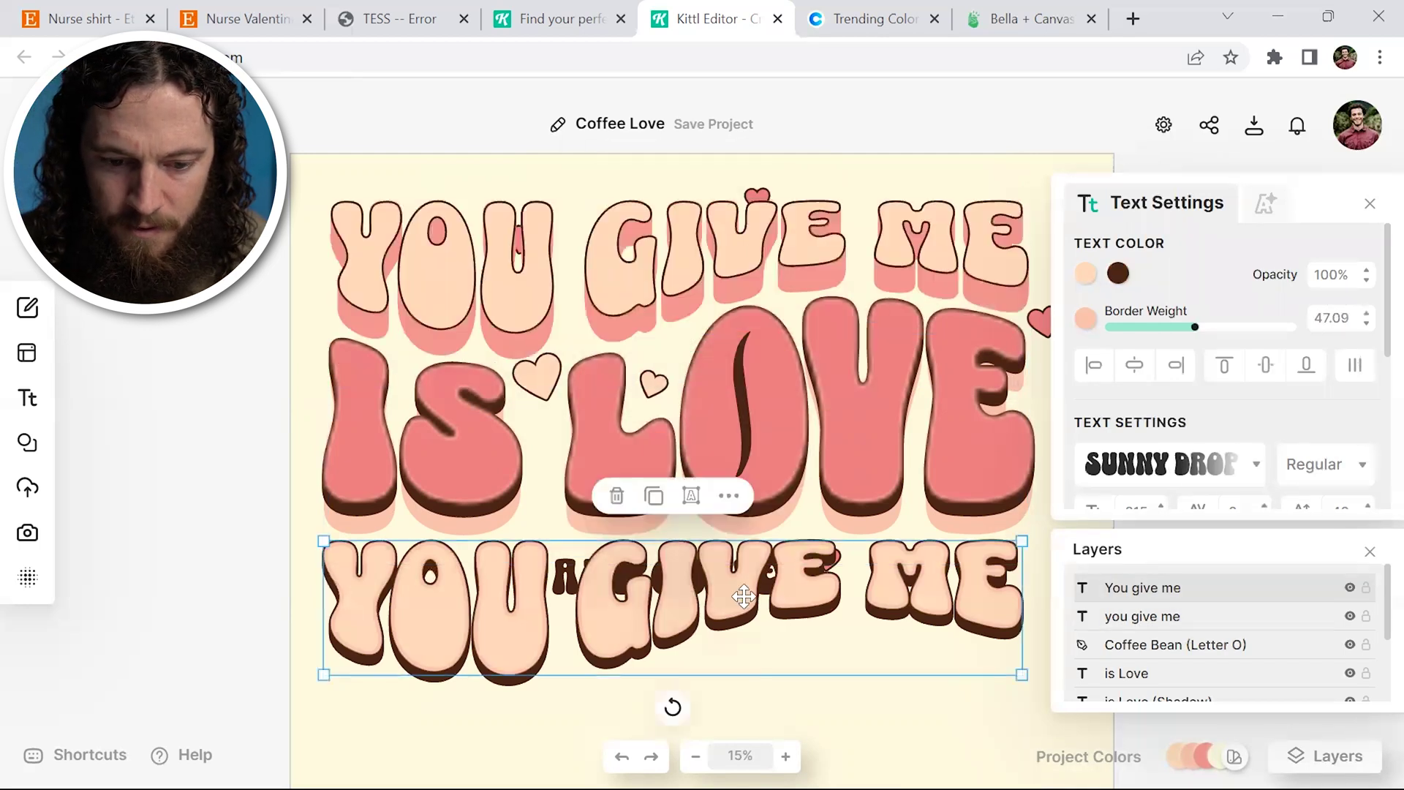
drag(741, 598, 760, 259)
key(Escape)
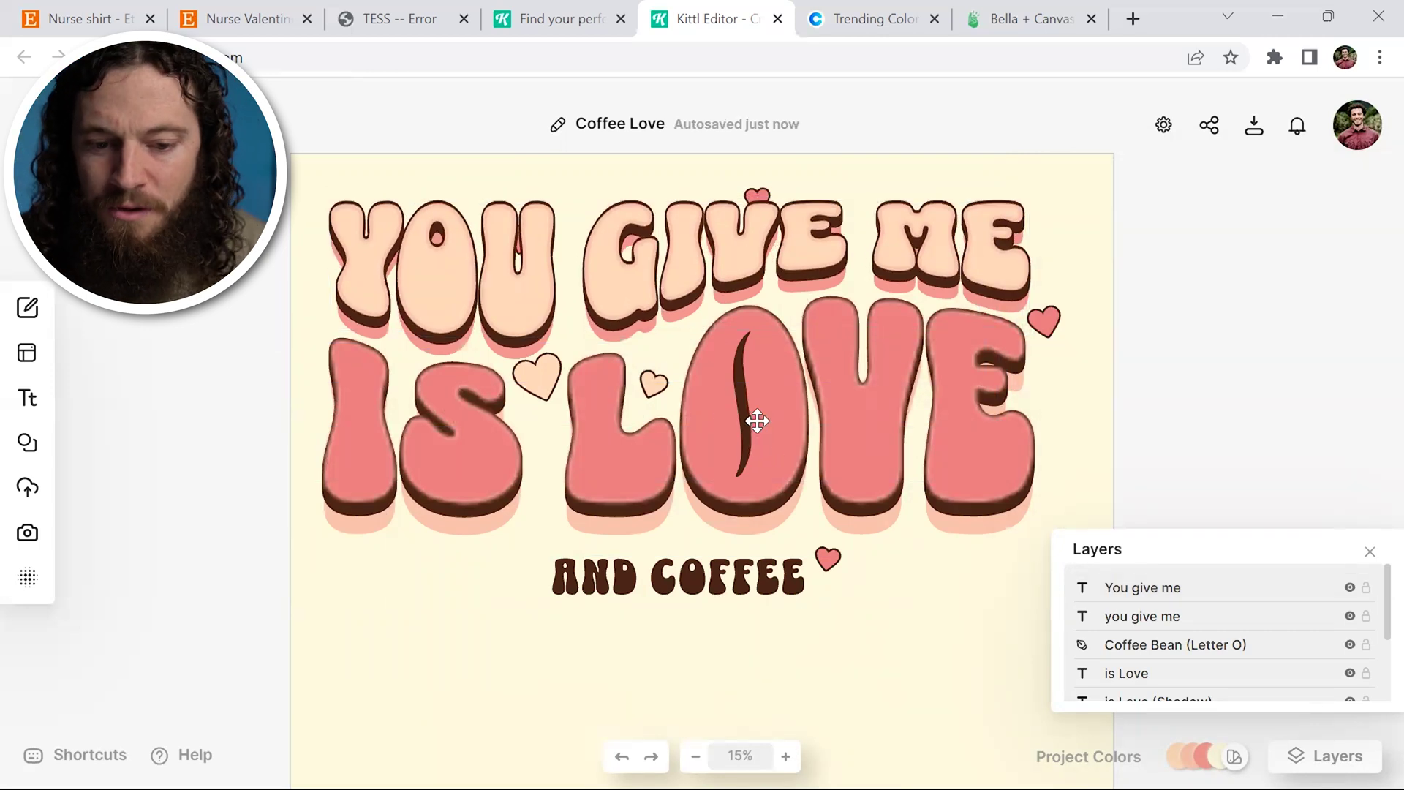
Delete the coffee bean and replace "is Love" and its shadow with "tachycardia", placing the front text over the shadow.
click(760, 394)
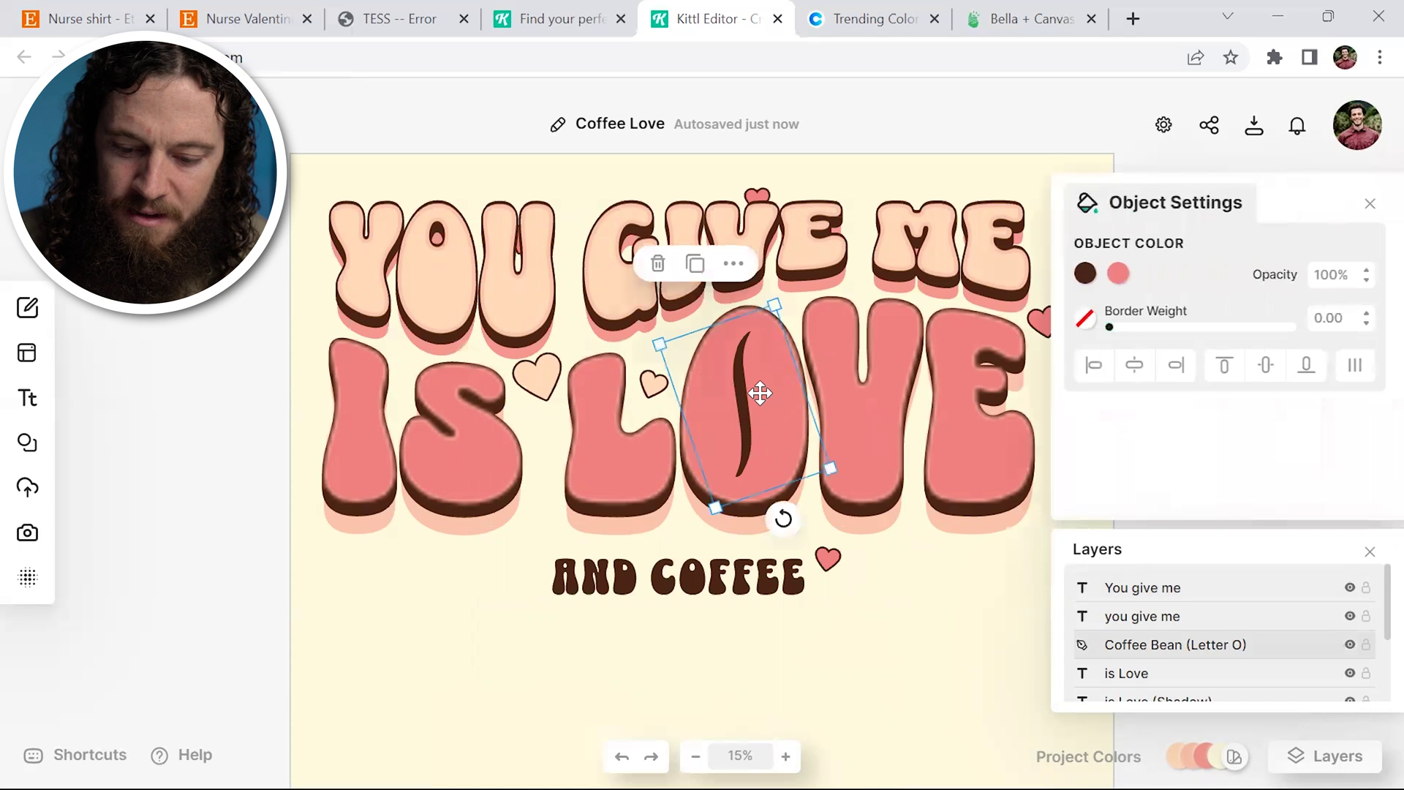
key(Delete)
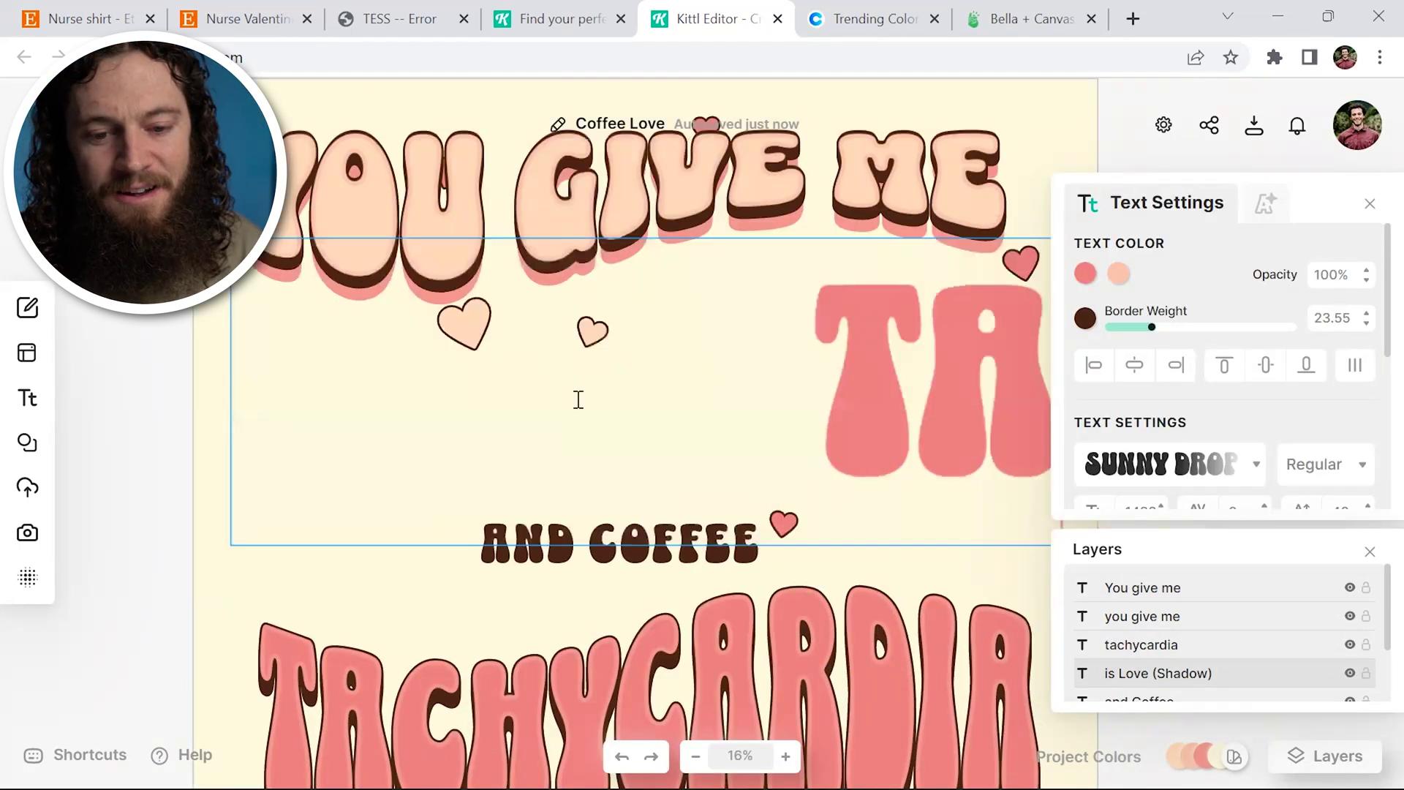
text(c)
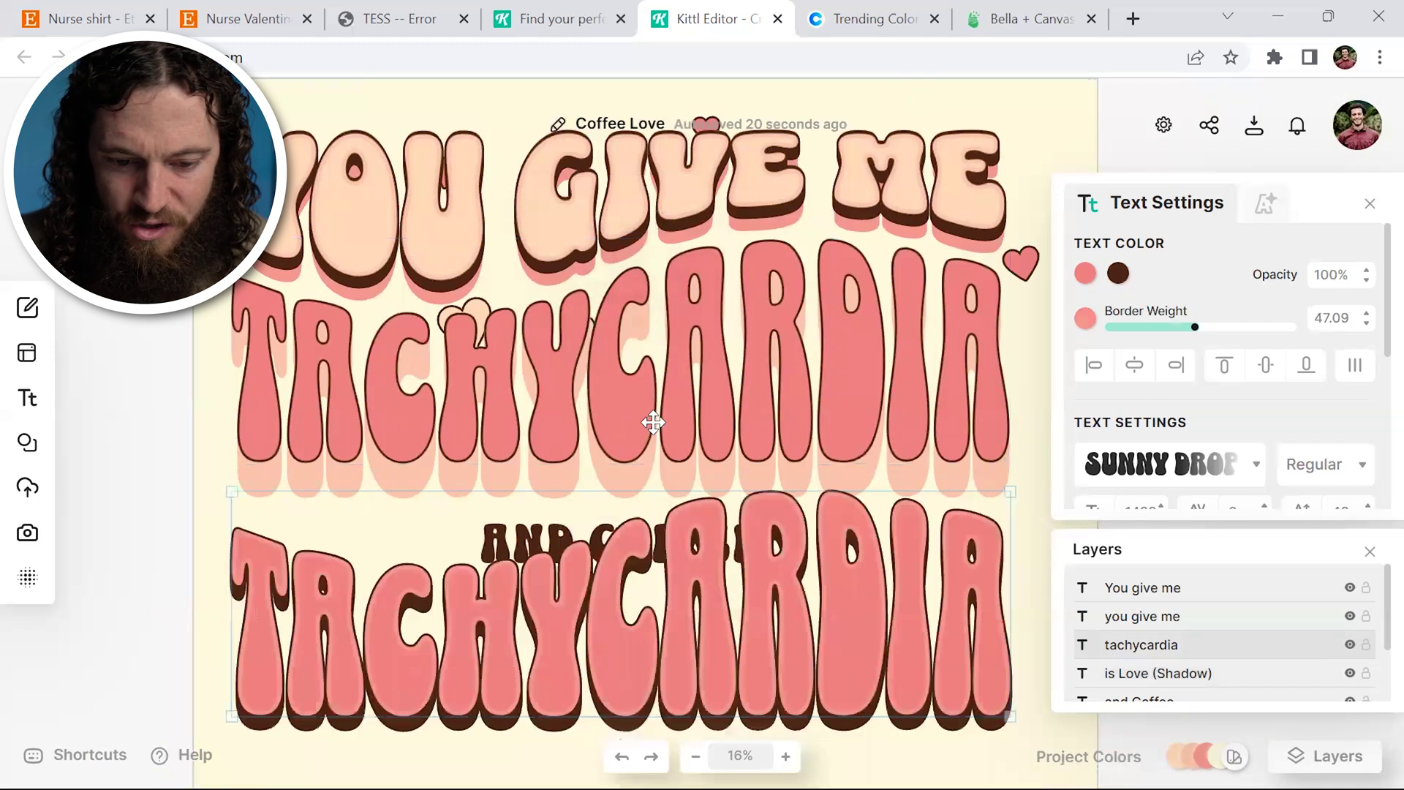
drag(648, 417, 685, 364)
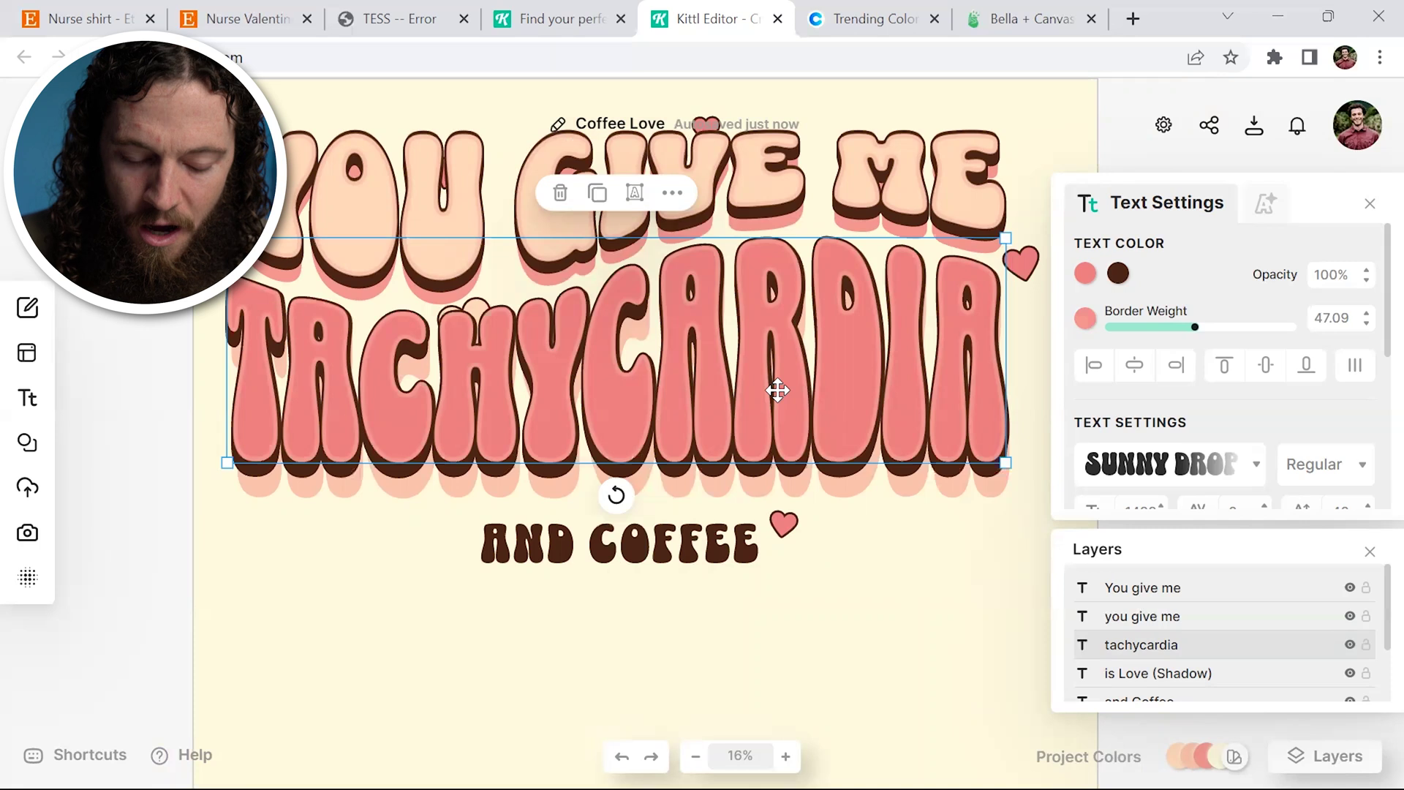
key(Escape)
Move the hearts group off the artboard so it no longer overlaps the lettering.
scroll(777, 391, down, 1)
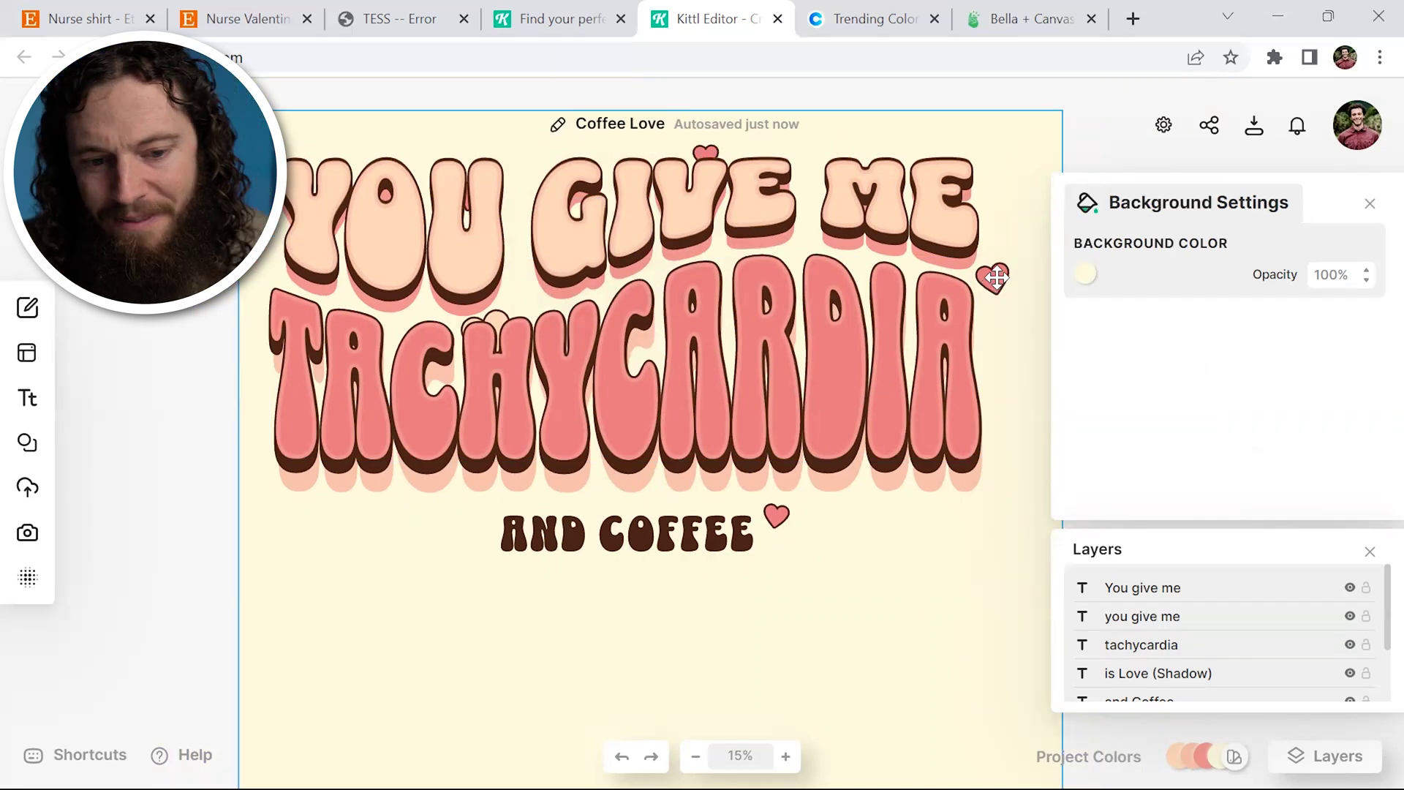
click(996, 278)
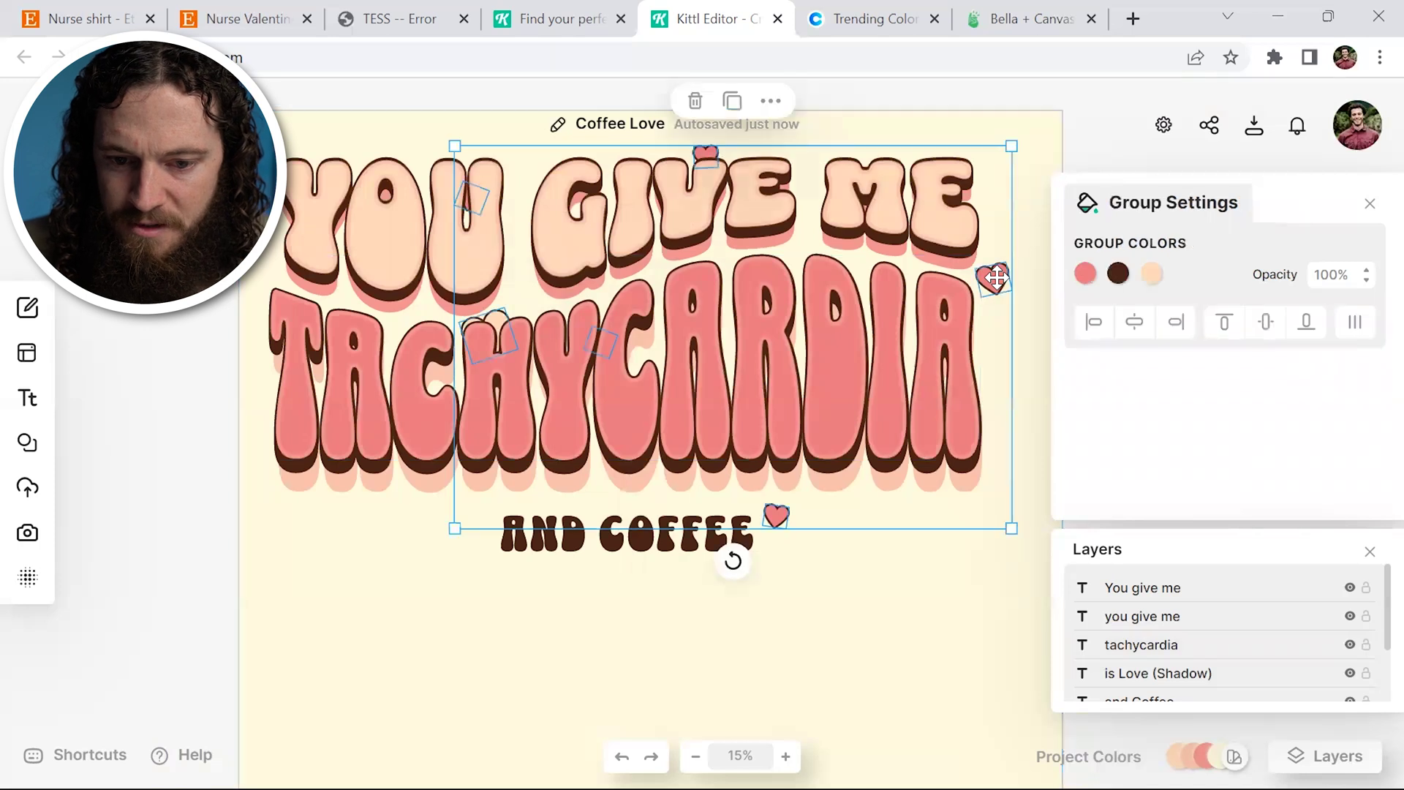
drag(993, 279, 192, 243)
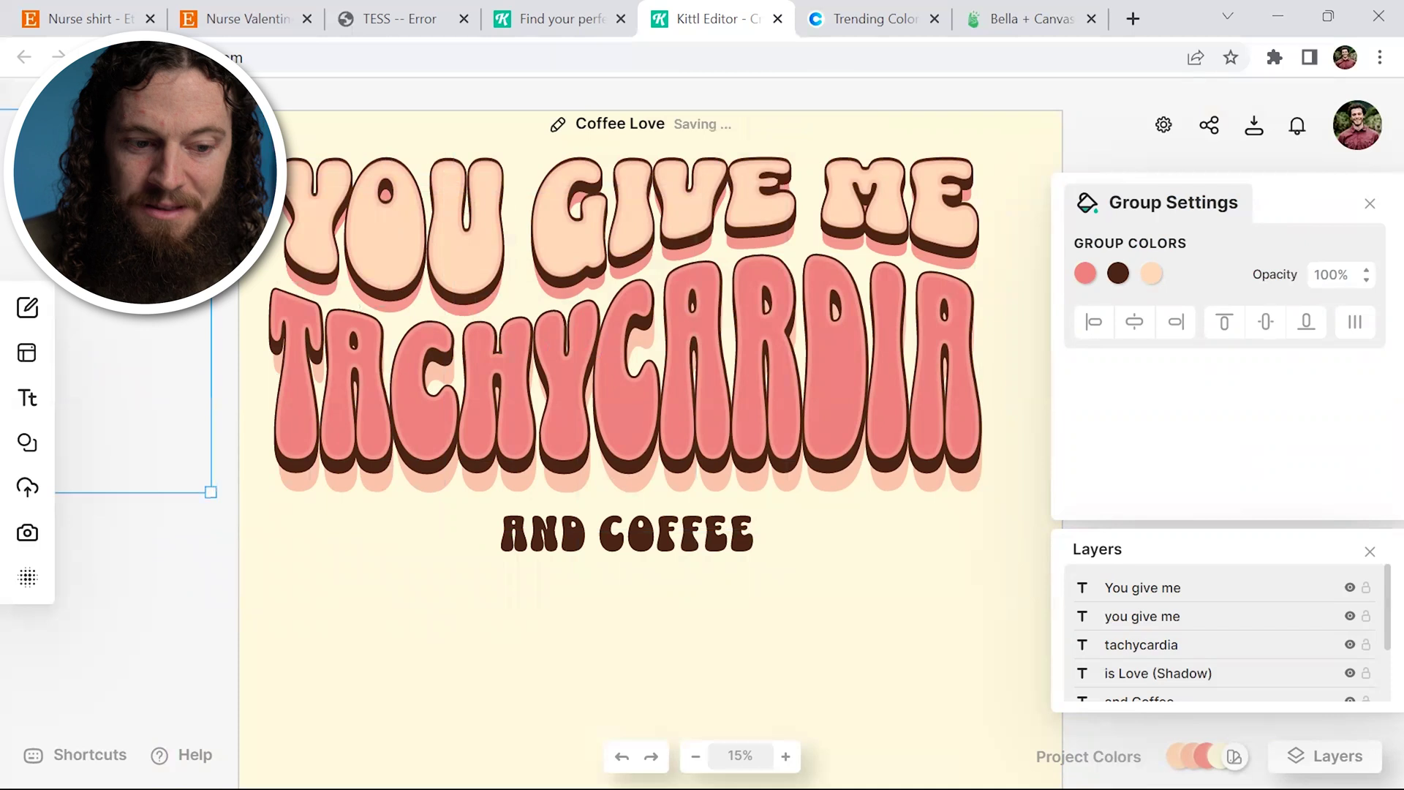
Recolor the "and Coffee" text to bright blue with hex value 2fc5df.
click(1139, 698)
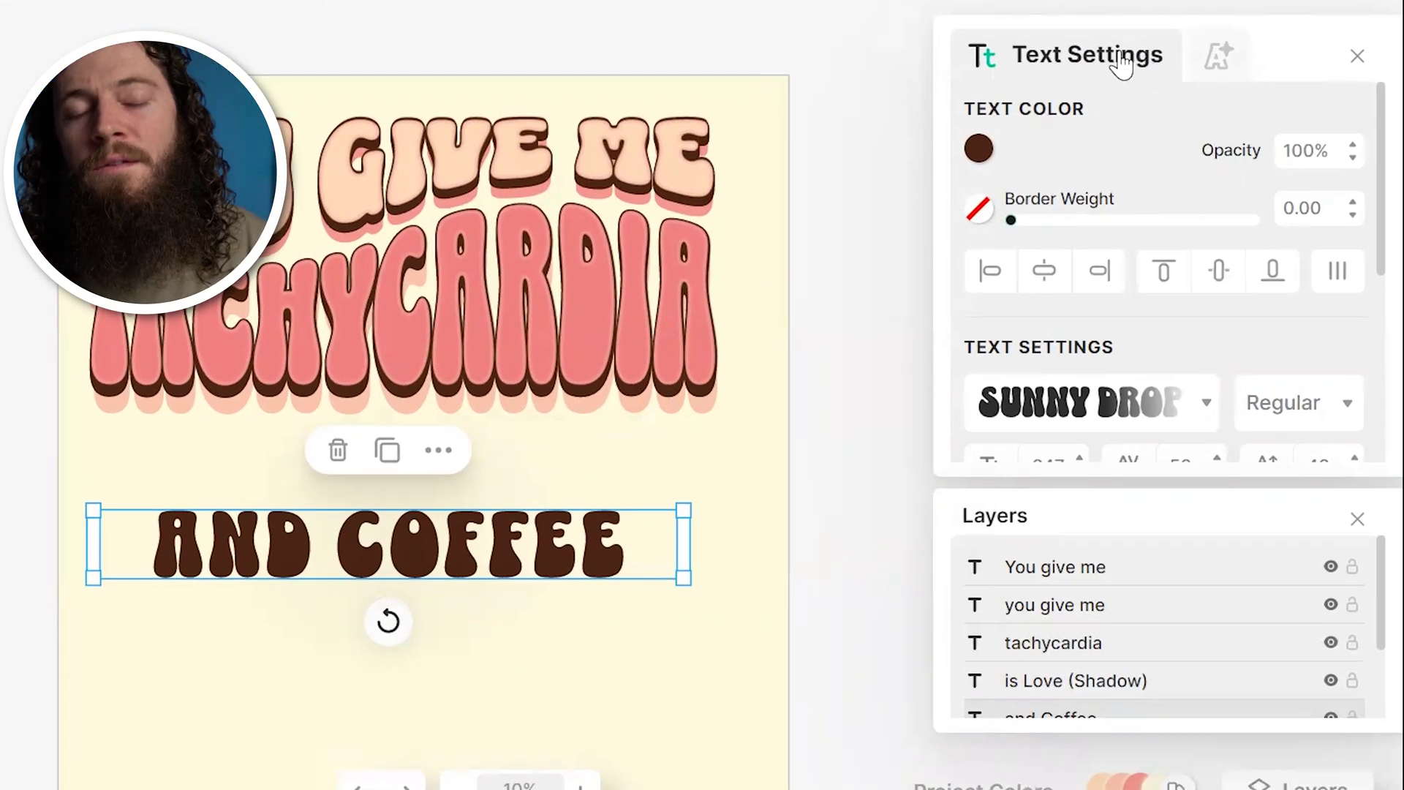
click(980, 150)
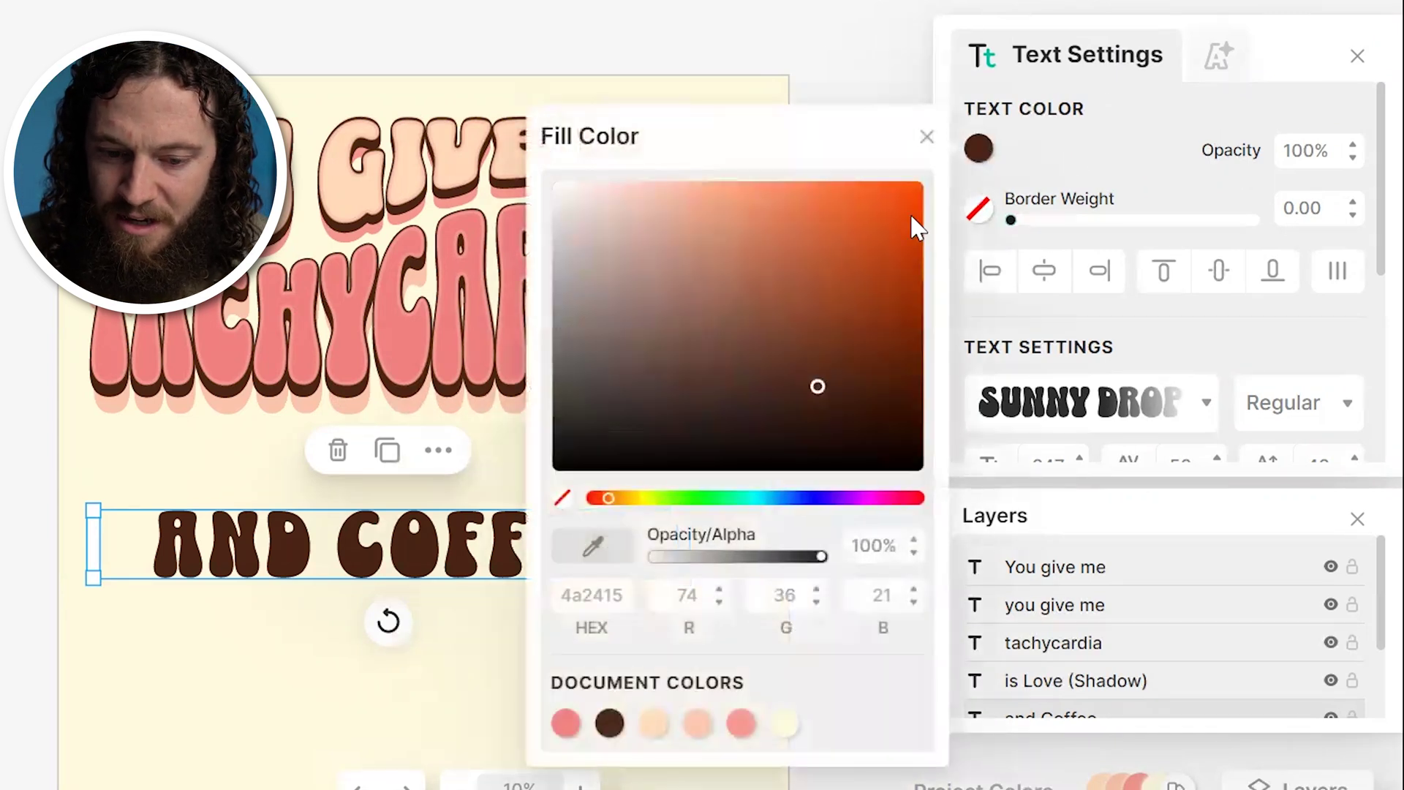
click(762, 498)
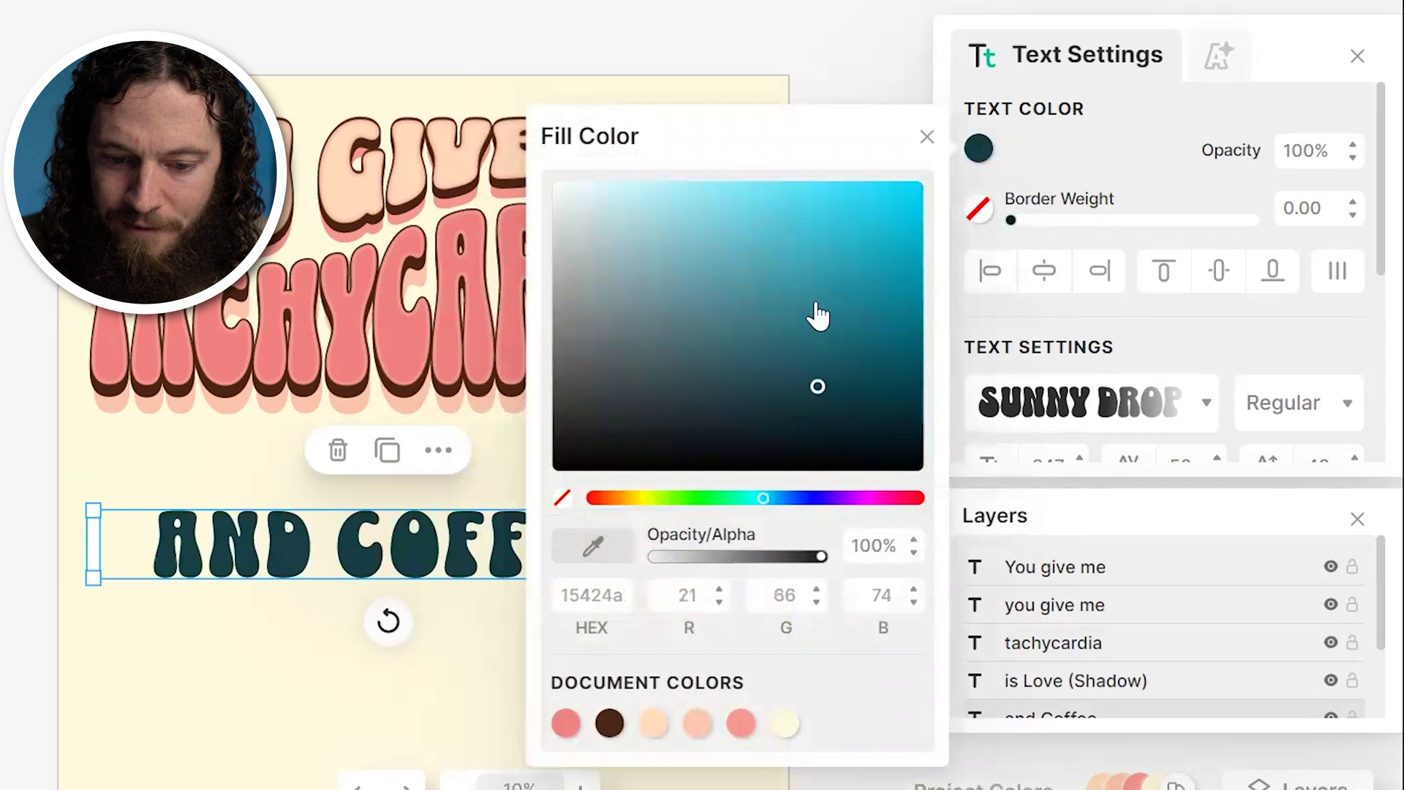
click(830, 240)
drag(845, 217, 844, 217)
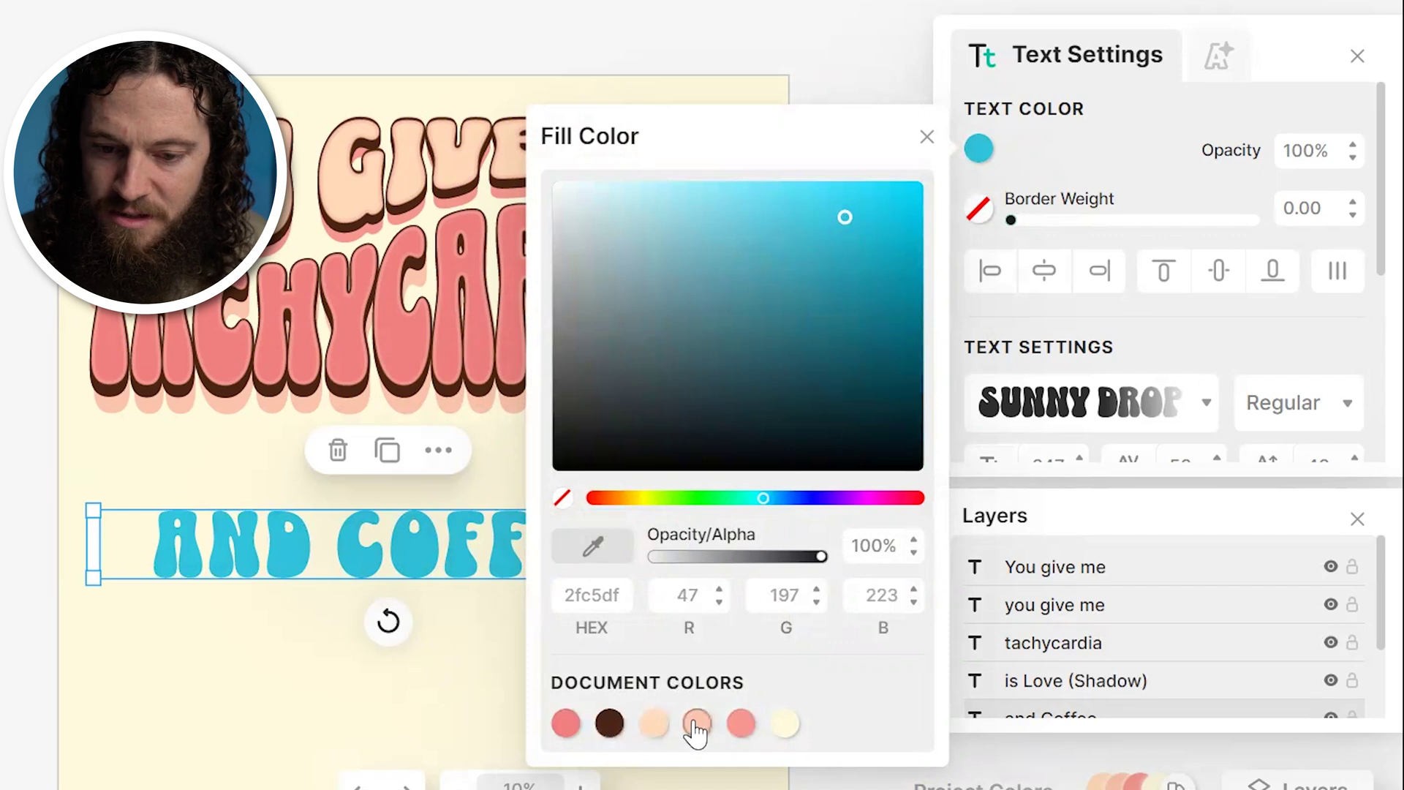
click(1032, 106)
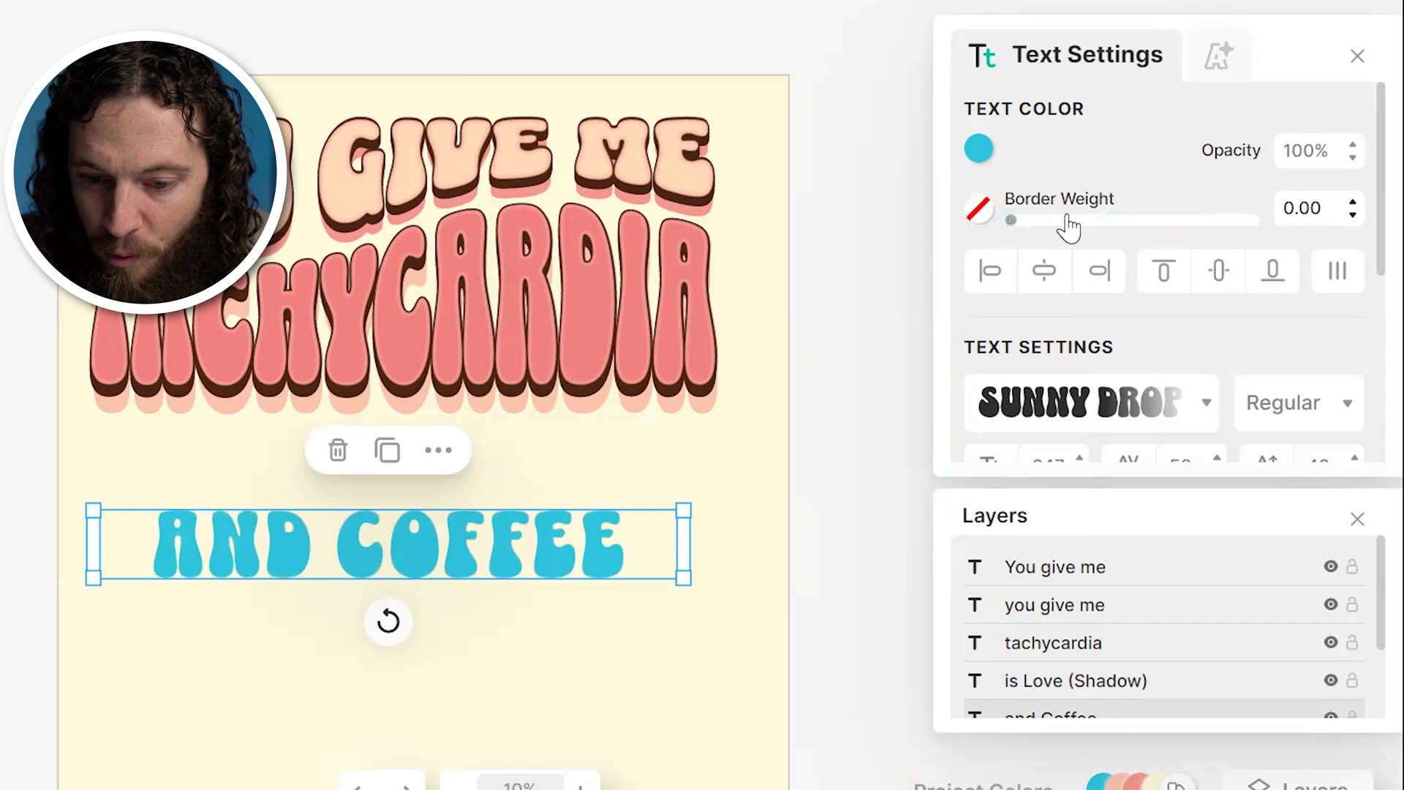
Try a black border with a heavier border weight on the "and Coffee" text.
click(979, 209)
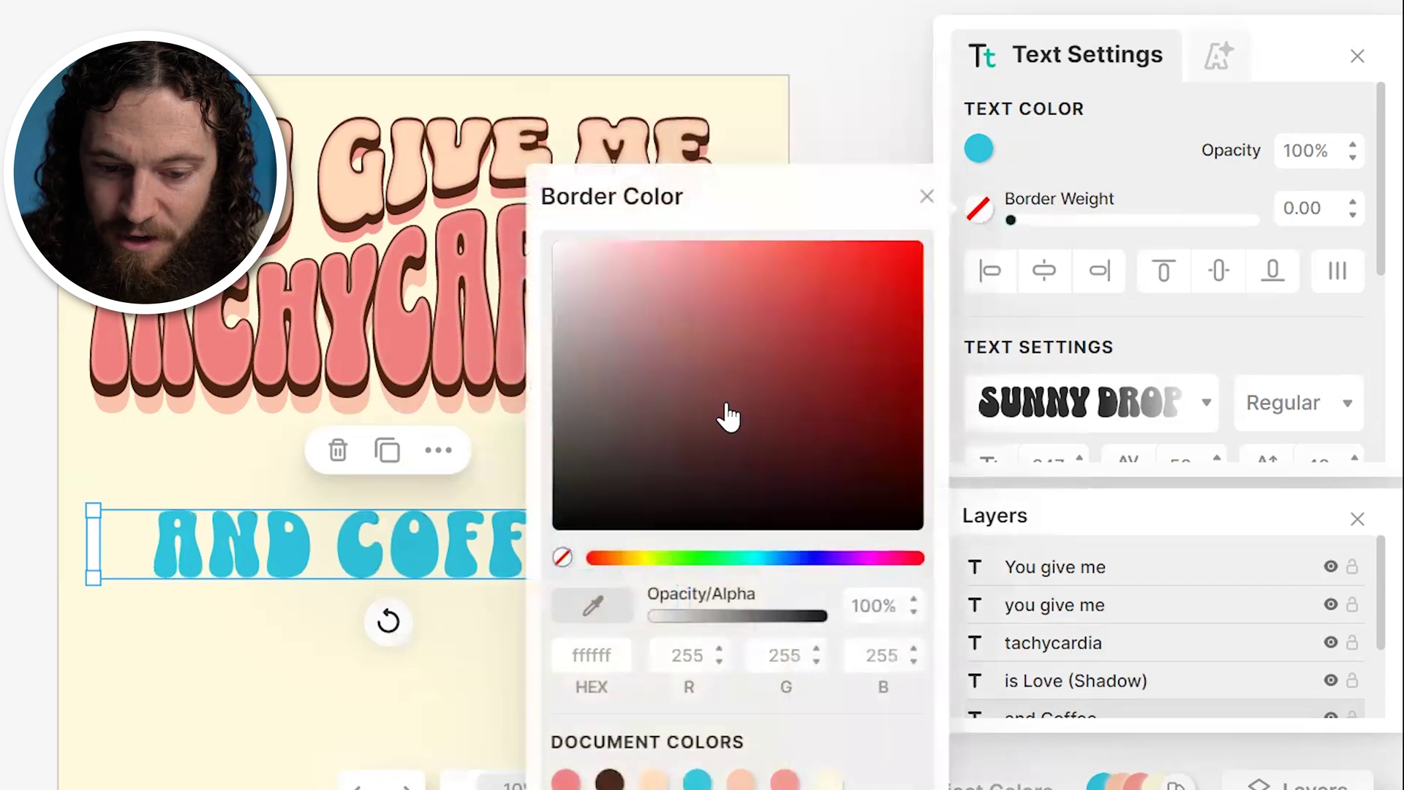
drag(552, 523, 545, 545)
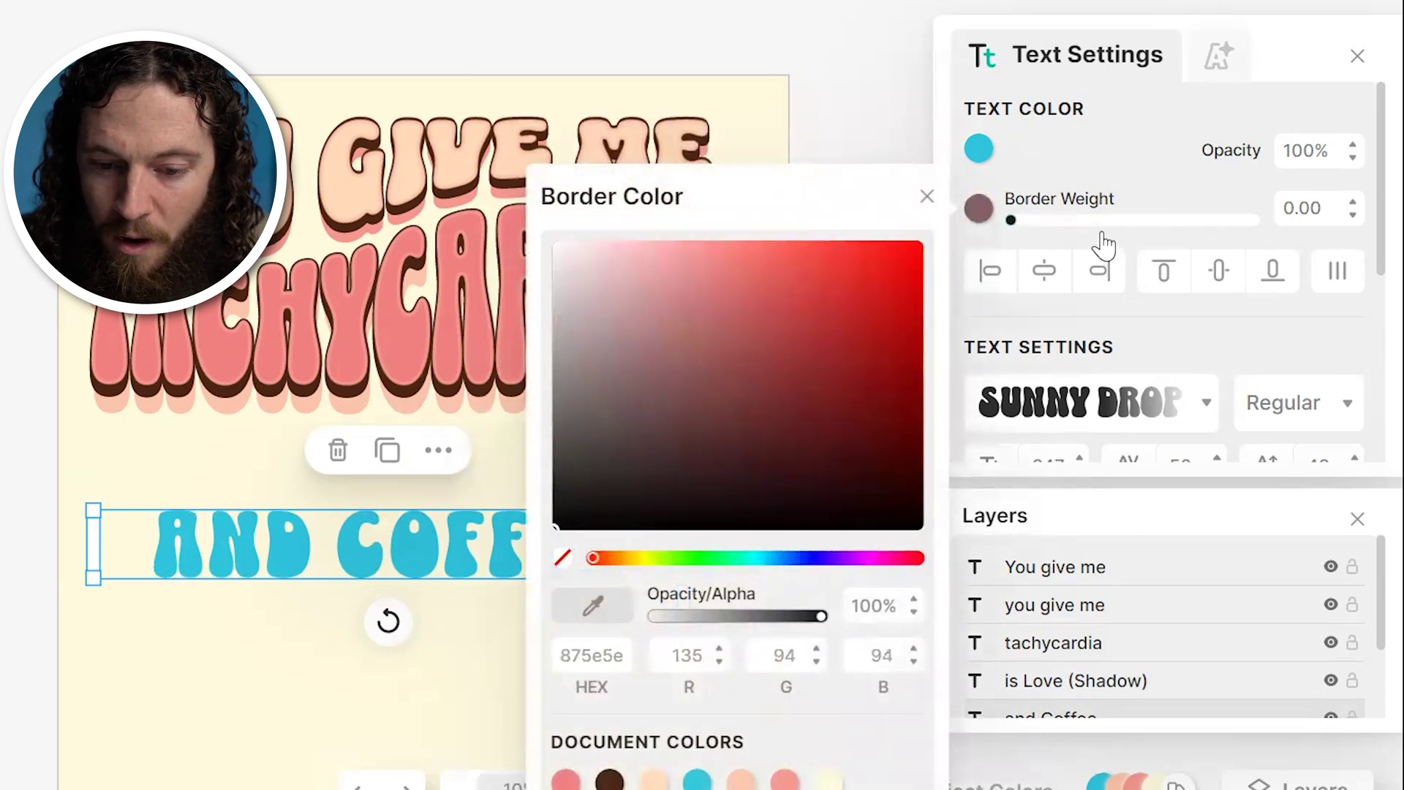
click(1012, 229)
drag(1012, 229, 1140, 232)
Browse the available fonts for the "and Coffee" text.
scroll(1170, 226, down, 3)
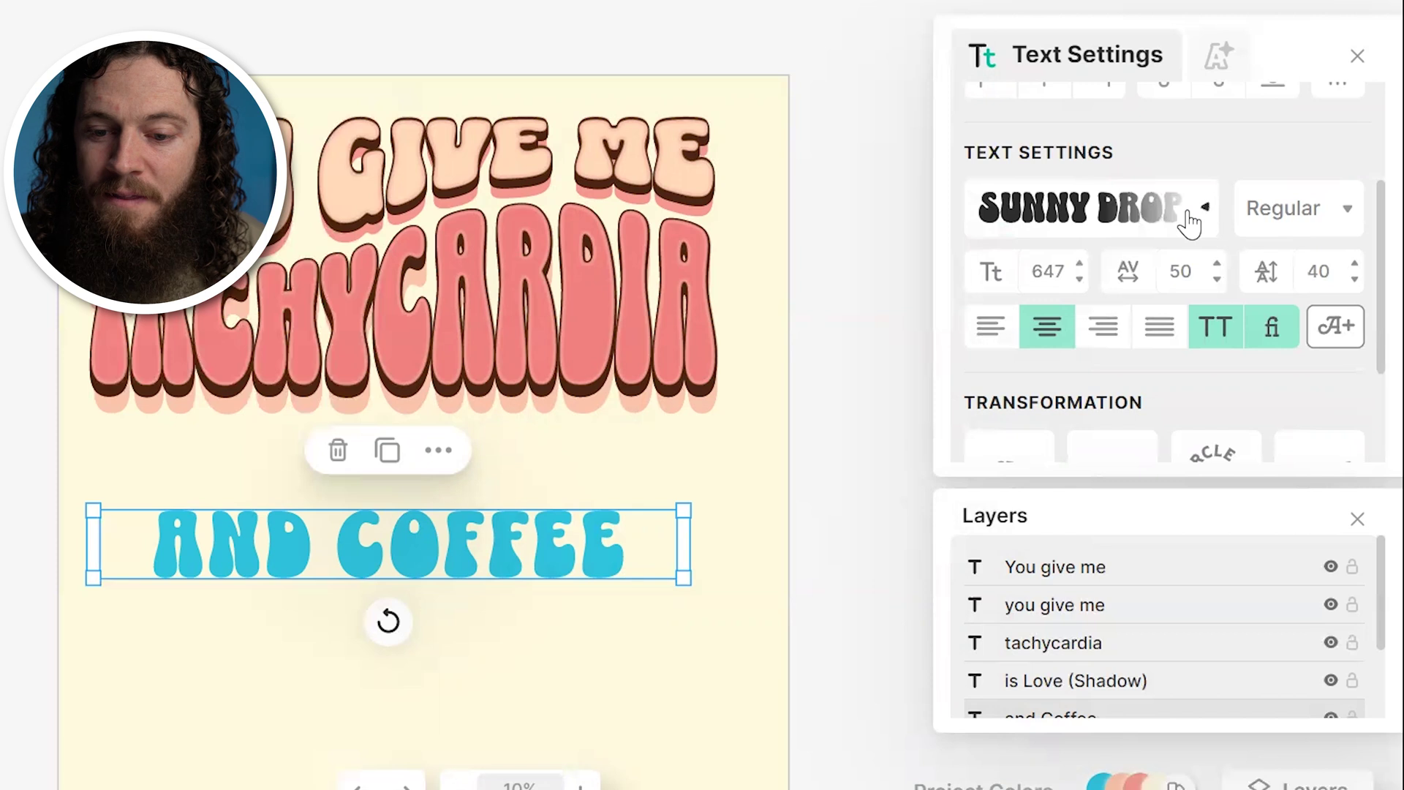
click(1188, 219)
scroll(761, 304, down, 15)
scroll(764, 361, down, 5)
scroll(775, 395, up, 15)
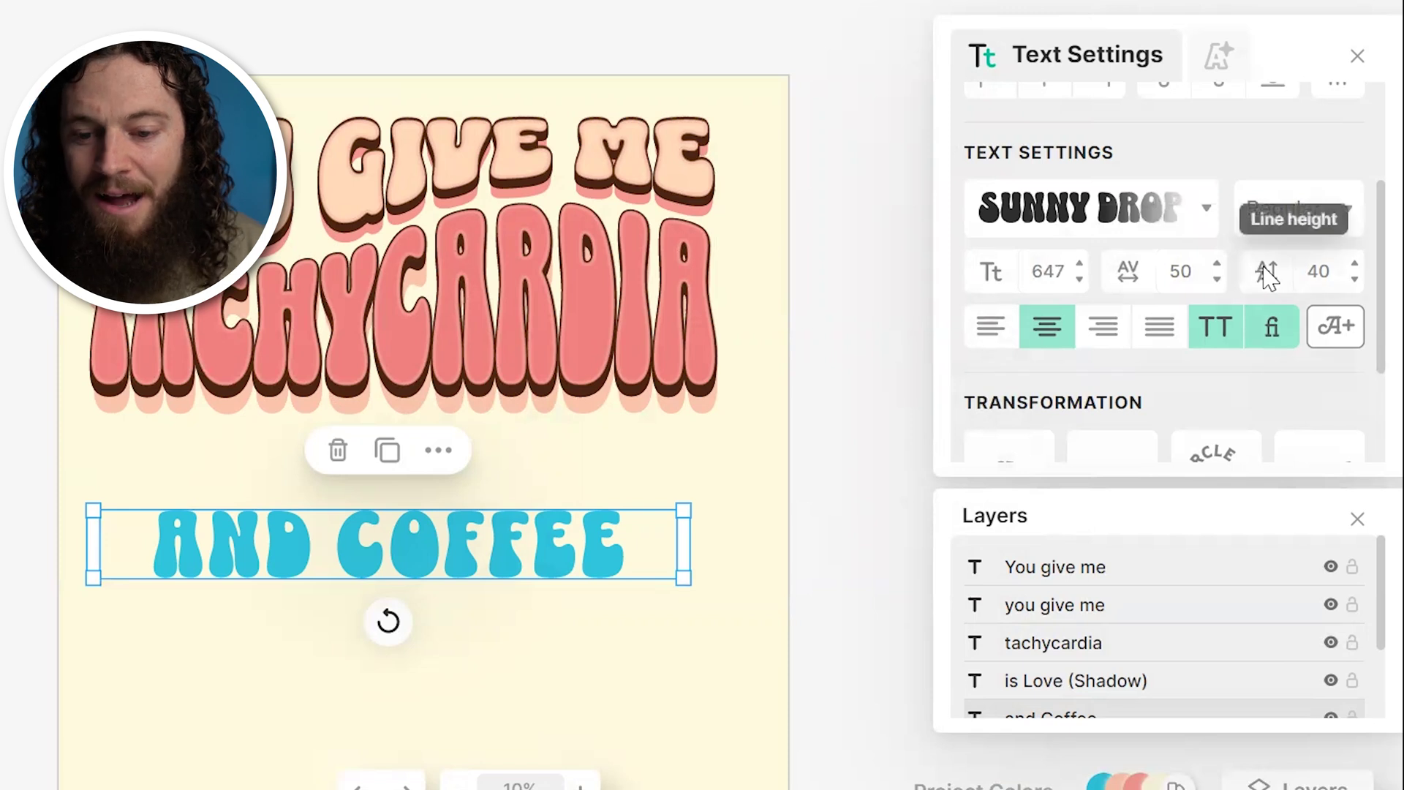
Try the Custom, Distort and Circle transformations on the "and Coffee" text, ending with Flag.
scroll(1268, 278, down, 3)
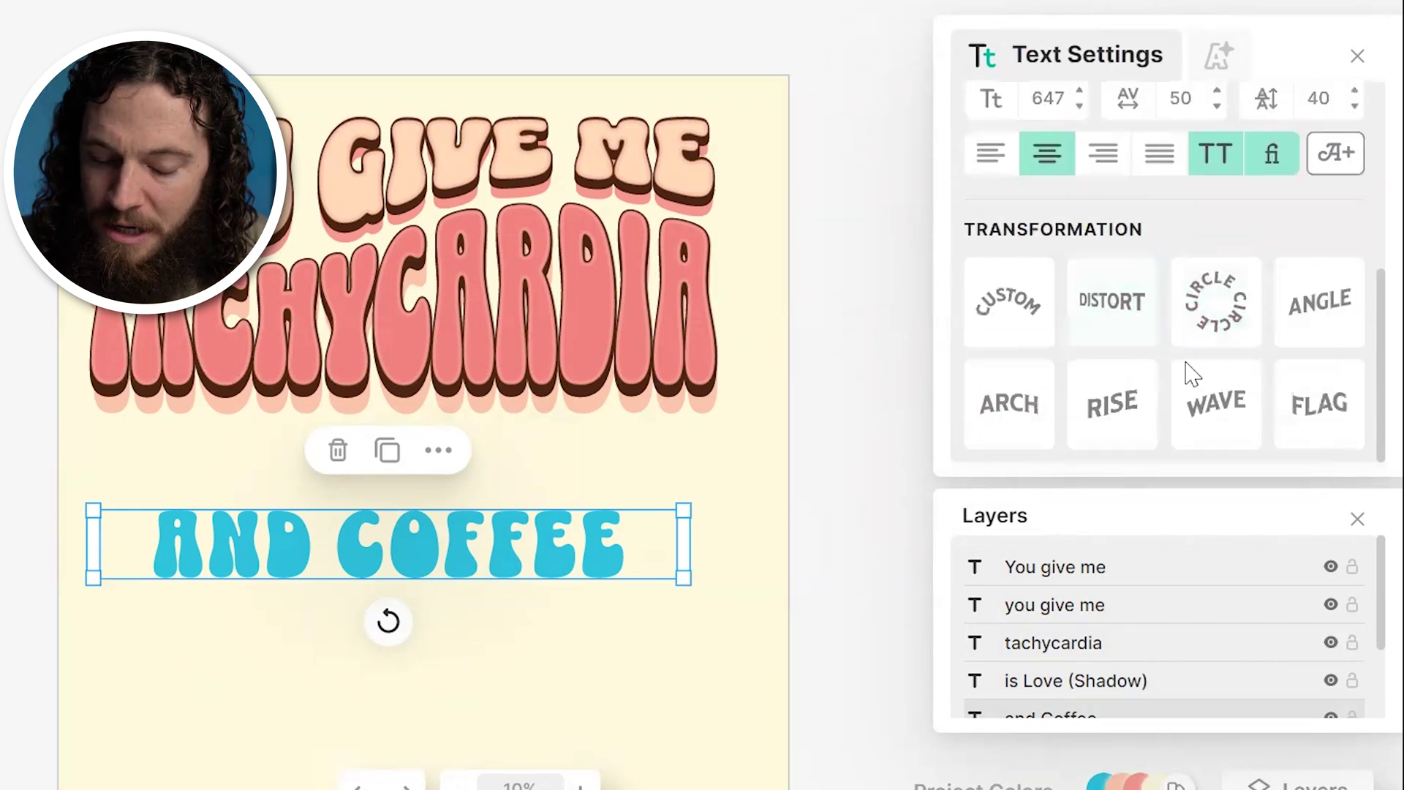
click(1226, 343)
click(1009, 307)
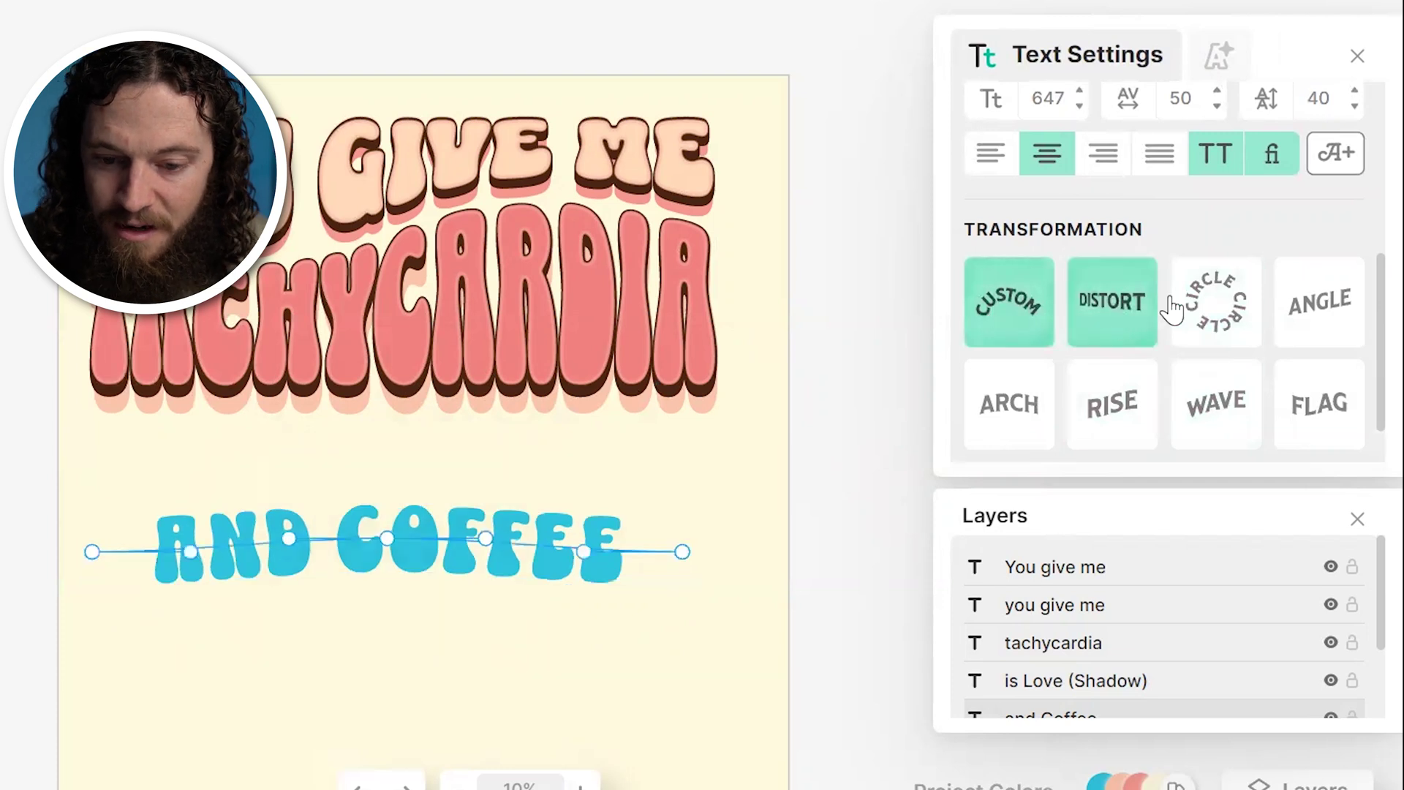
click(1112, 308)
click(1236, 311)
click(1319, 403)
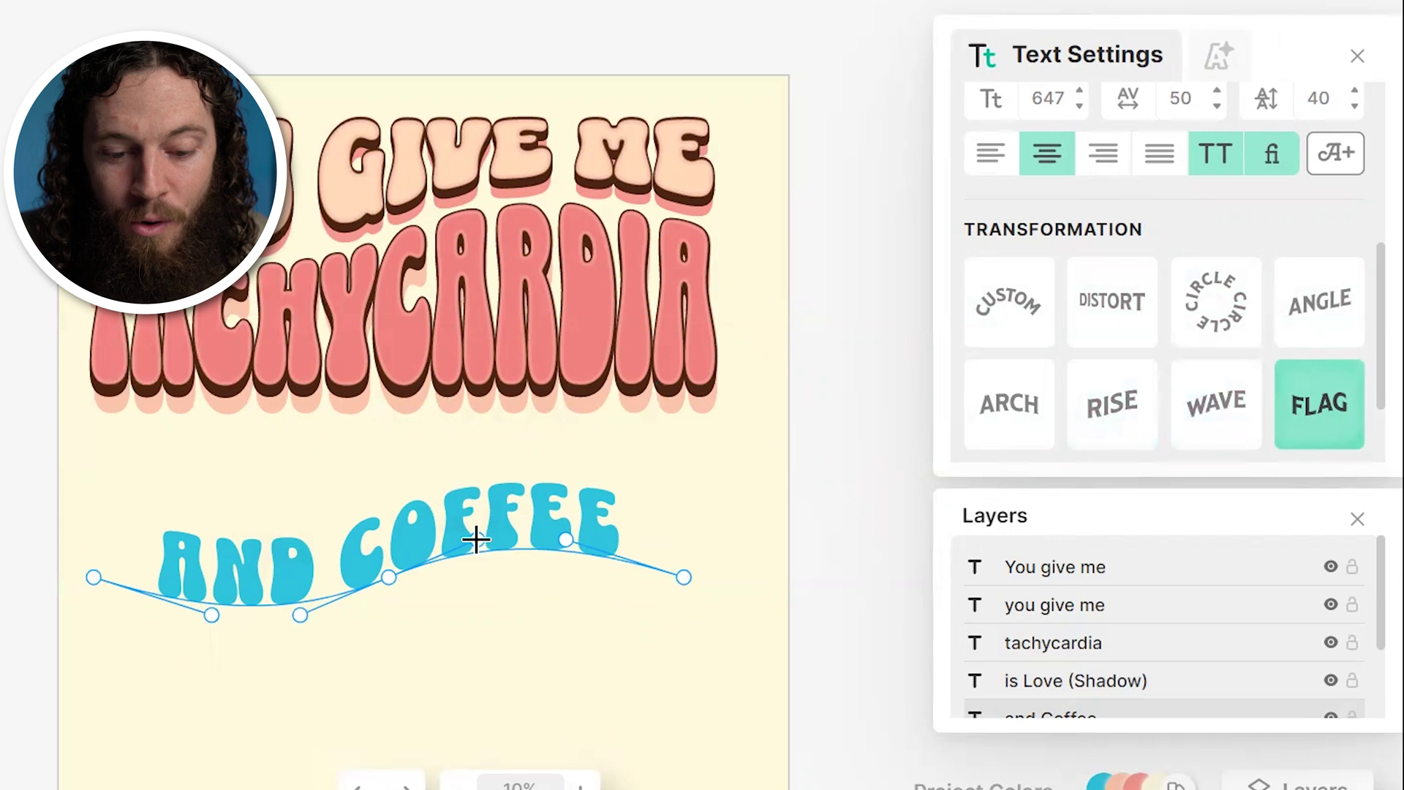
Try reshaping the Flag curve of "and Coffee" with its inner handle, and reset the transformation.
drag(476, 541, 480, 573)
drag(482, 621, 484, 678)
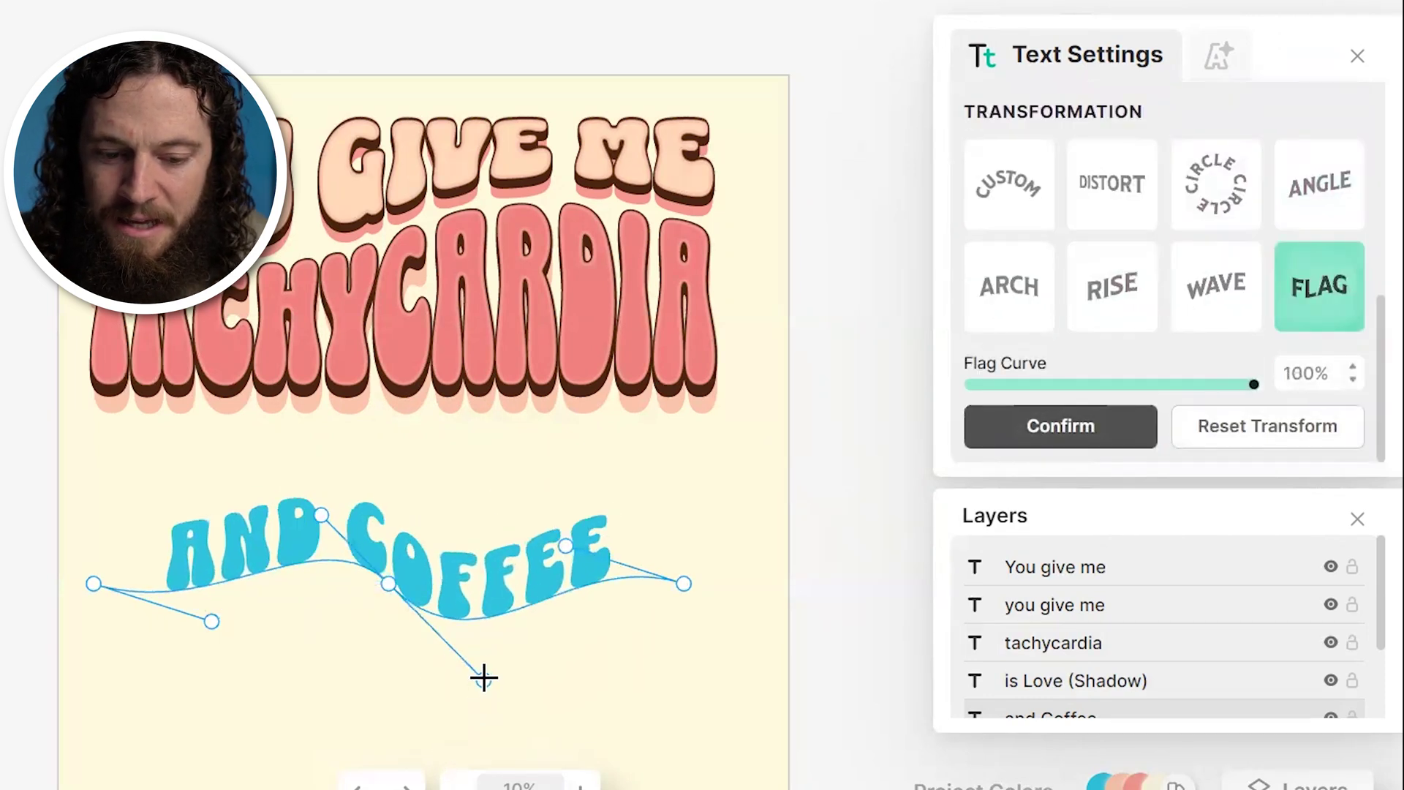
click(1291, 438)
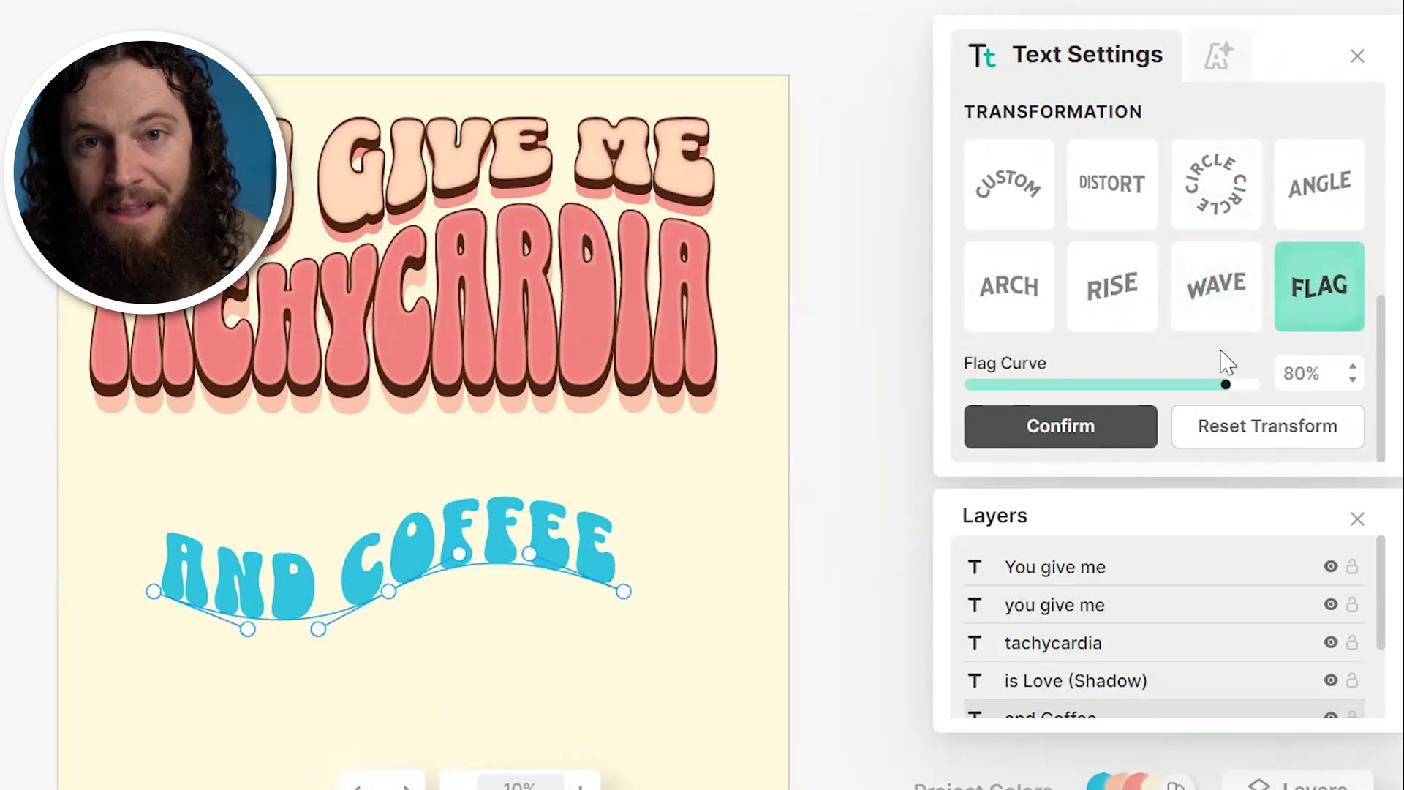
Try the shading effects on "and Coffee", giving it a muted red Block Shadow with offset 24 and angle -59°.
click(1217, 64)
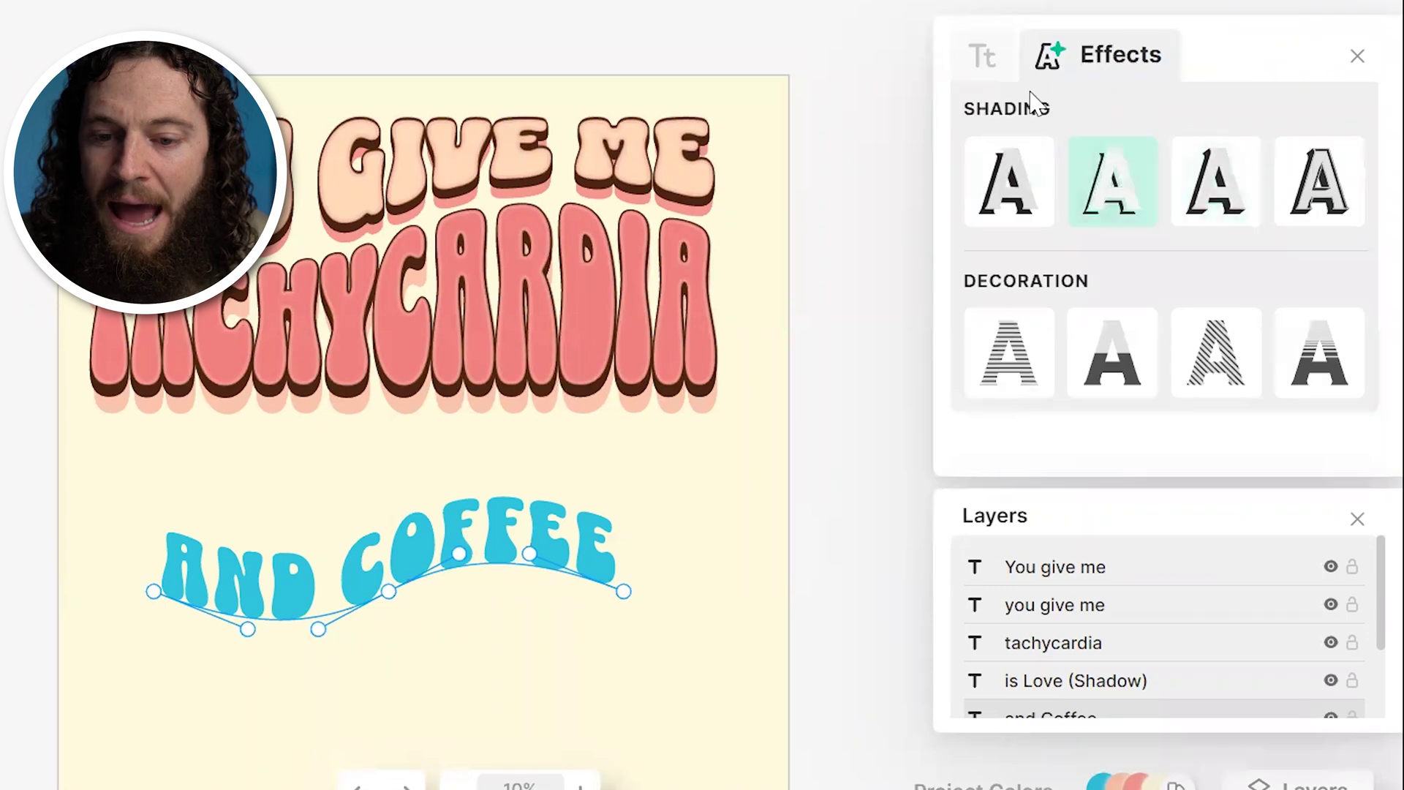
click(999, 198)
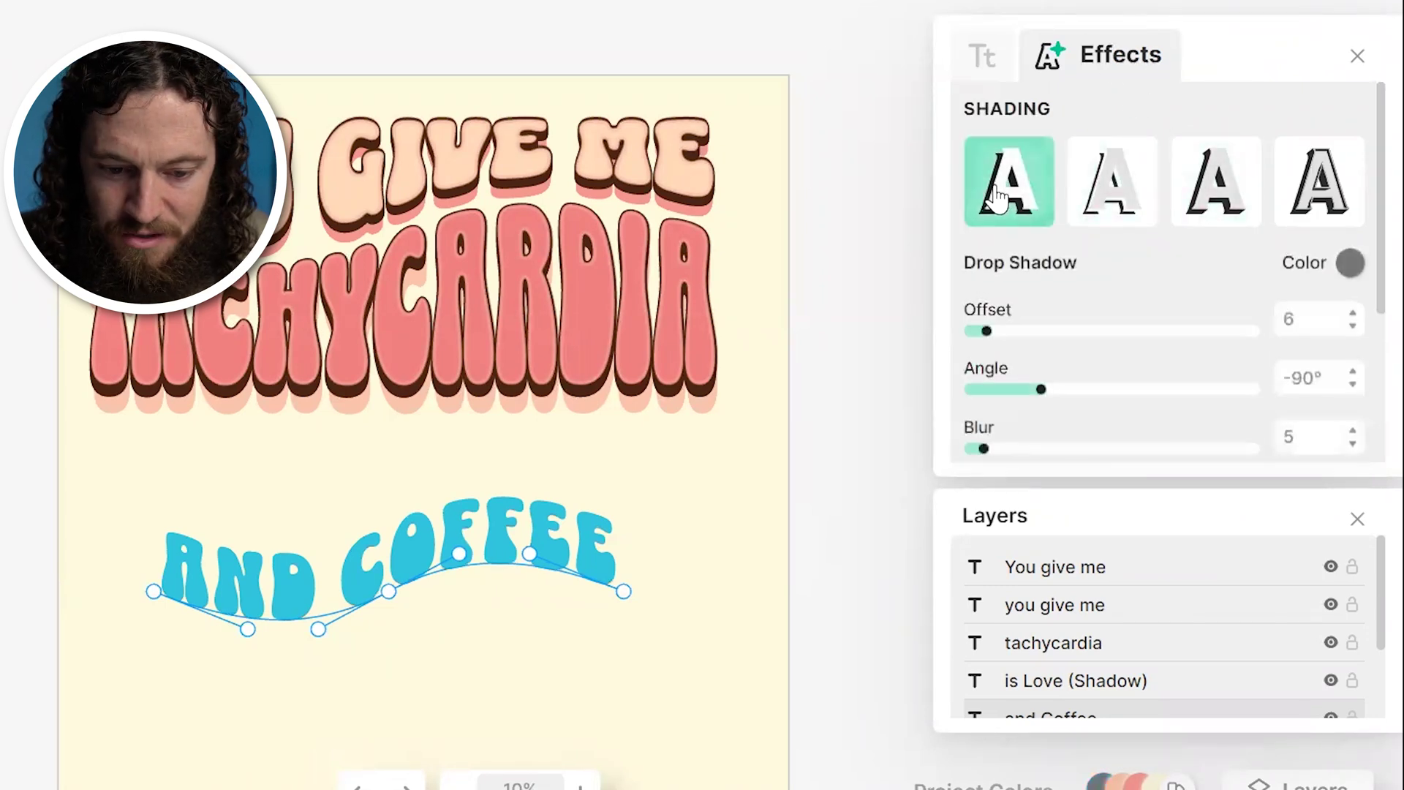
click(1125, 197)
click(1222, 198)
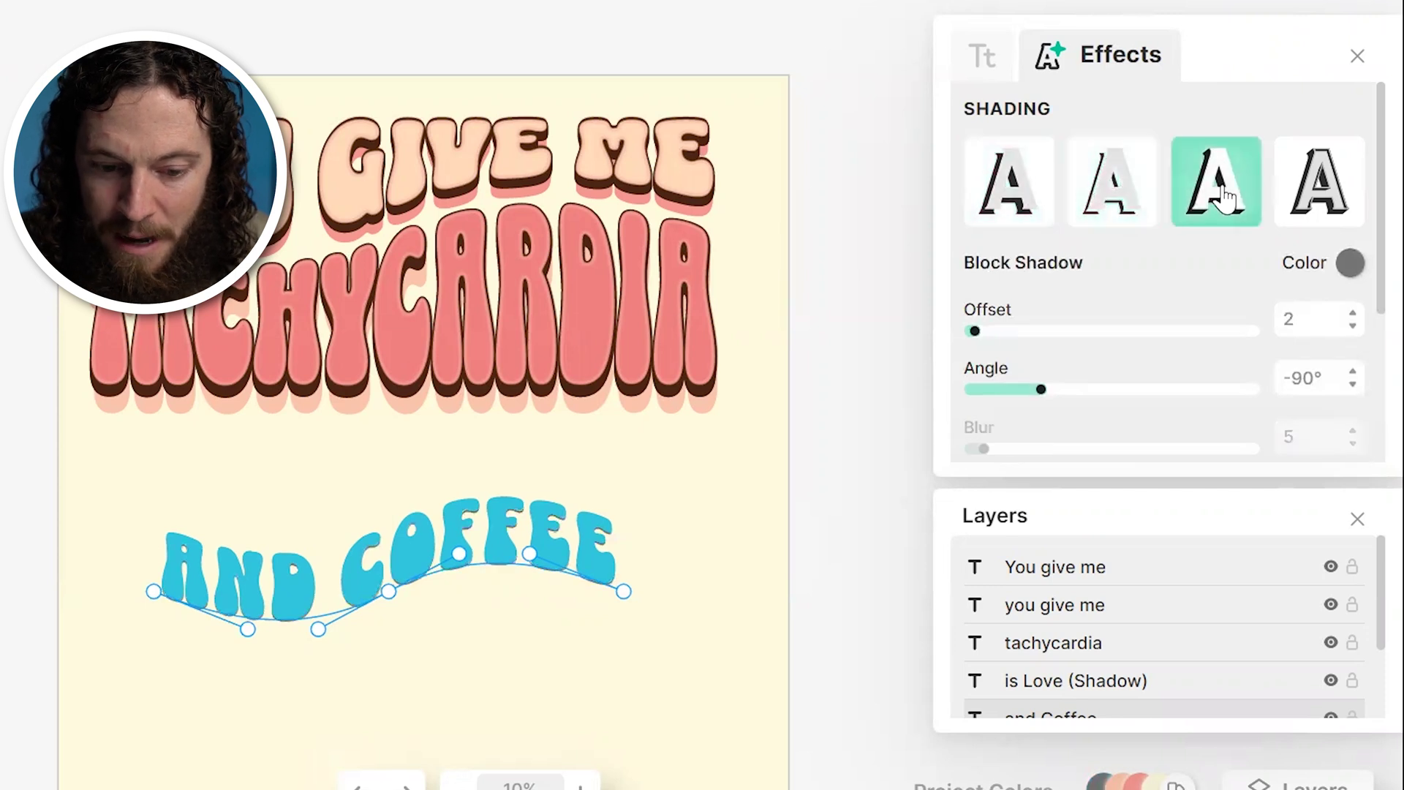
drag(974, 331, 1103, 337)
drag(1037, 388, 1236, 397)
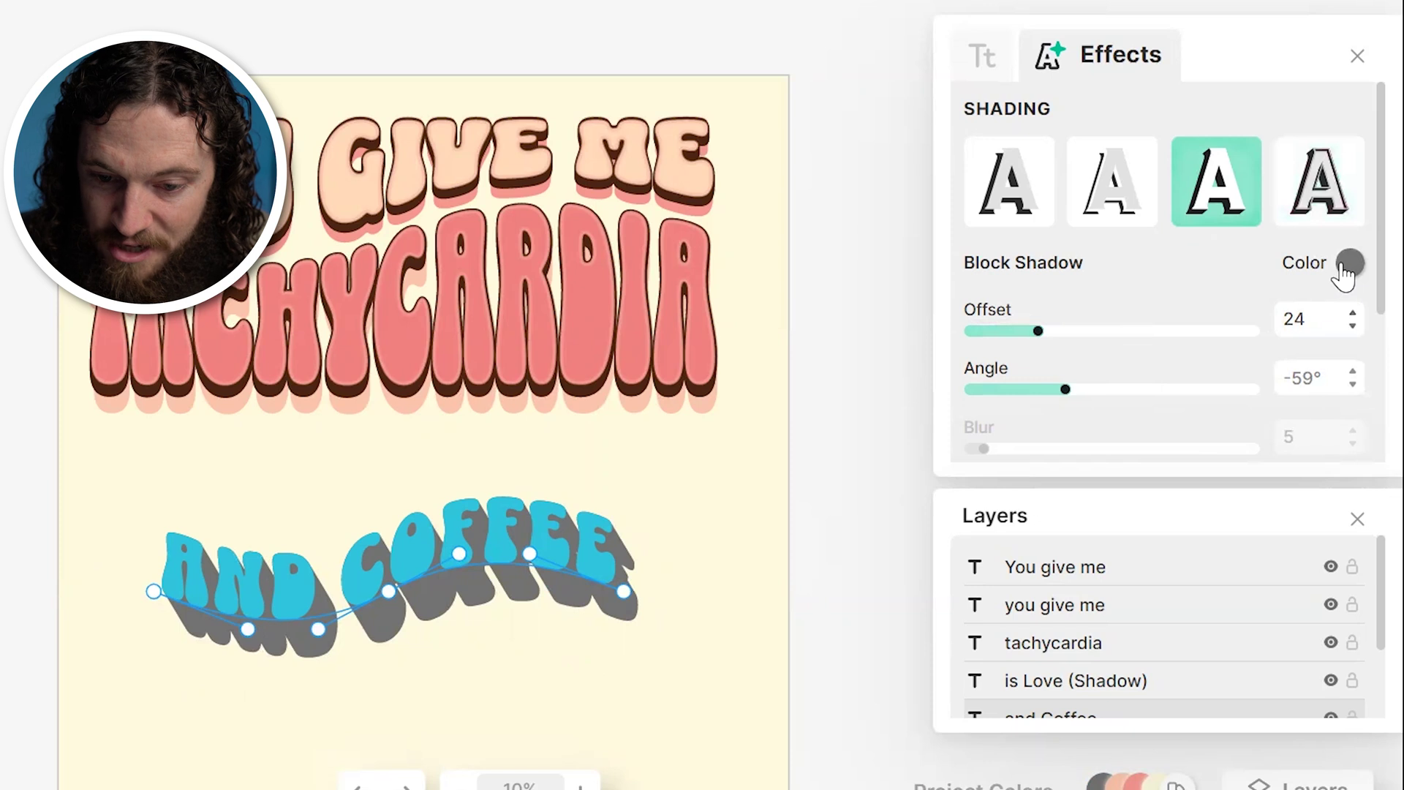
click(1350, 264)
drag(1049, 430, 1271, 303)
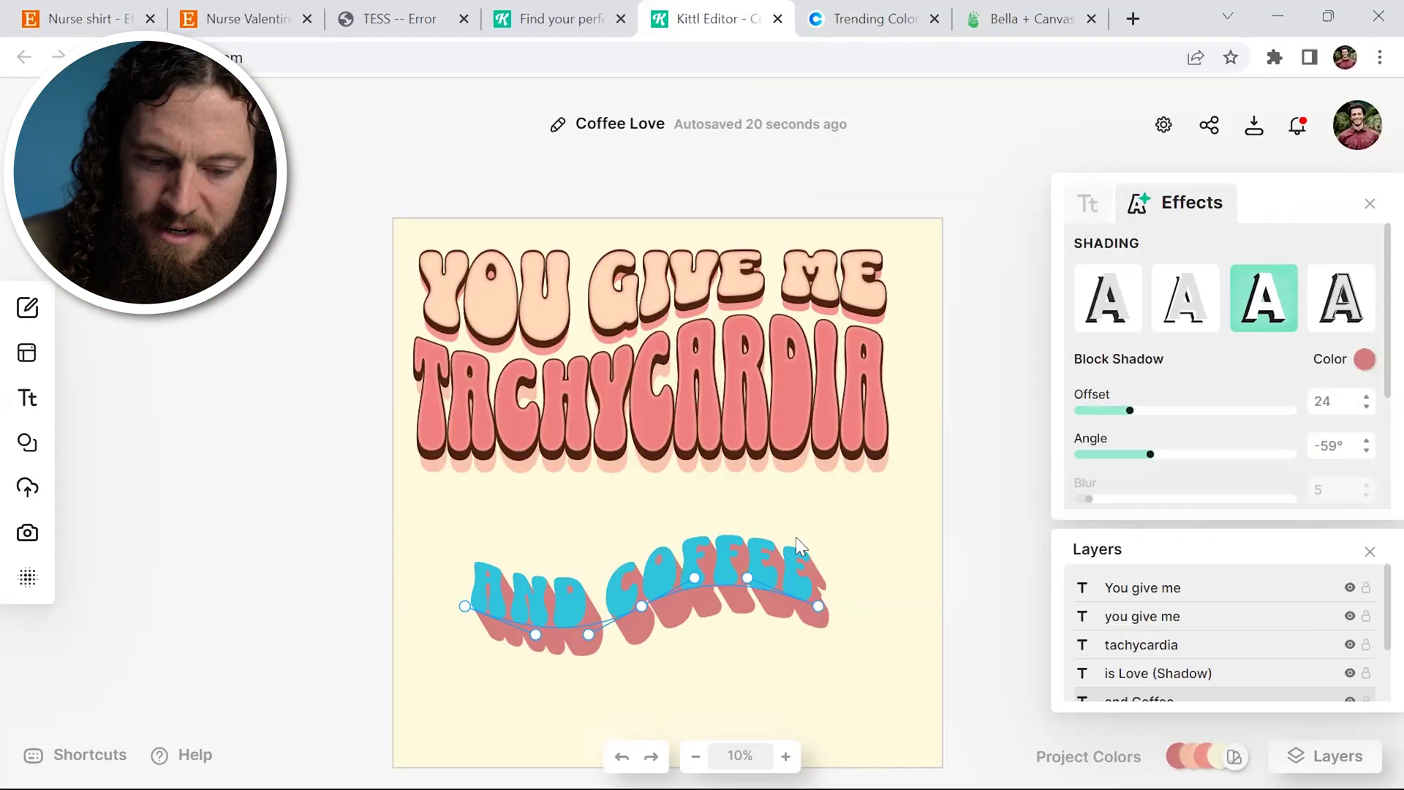
Delete the wavy "and Coffee" text from the artboard.
key(Delete)
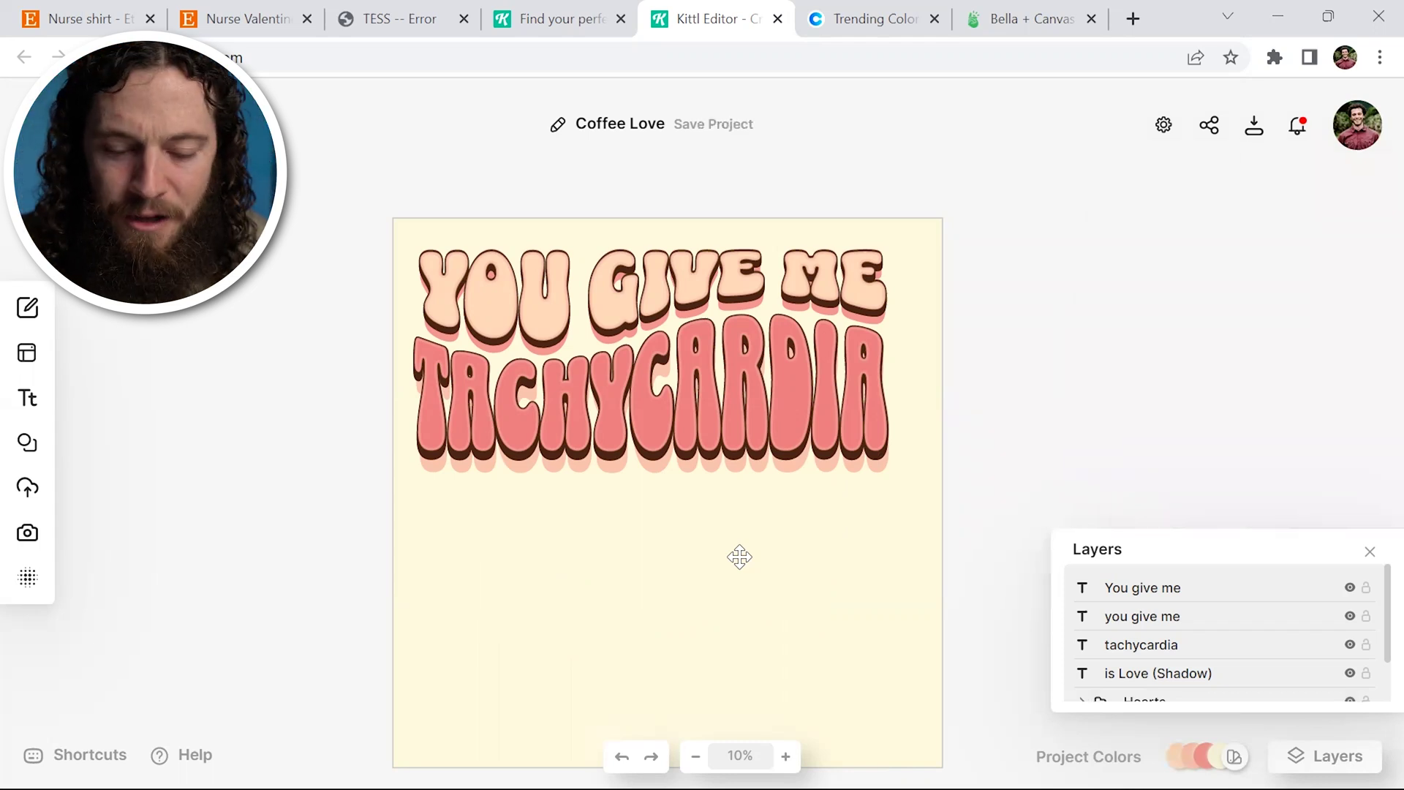
Search the elements for "pulse", add the single heartbeat line, and place it at a smaller size below "tachycardia".
click(33, 449)
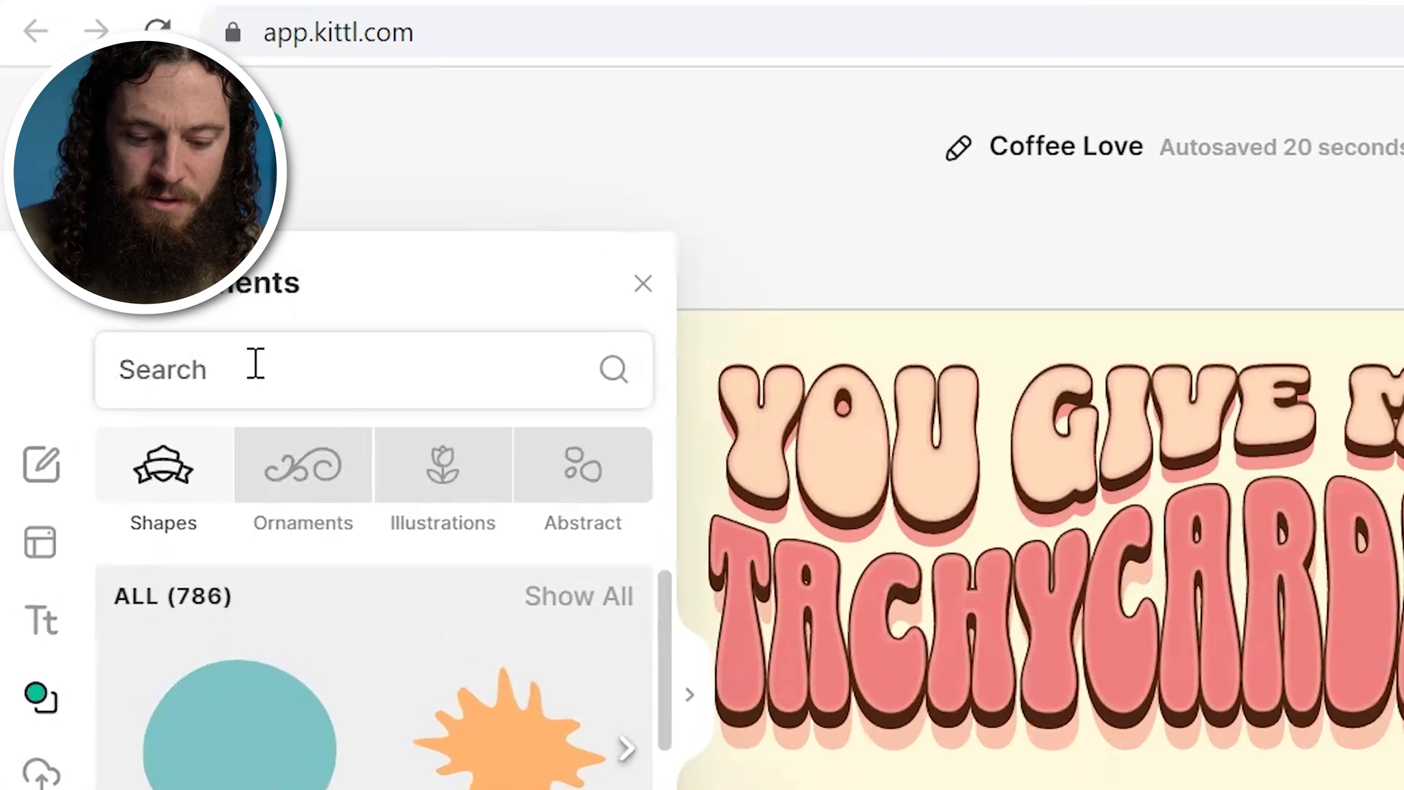
click(146, 251)
text(pulse)
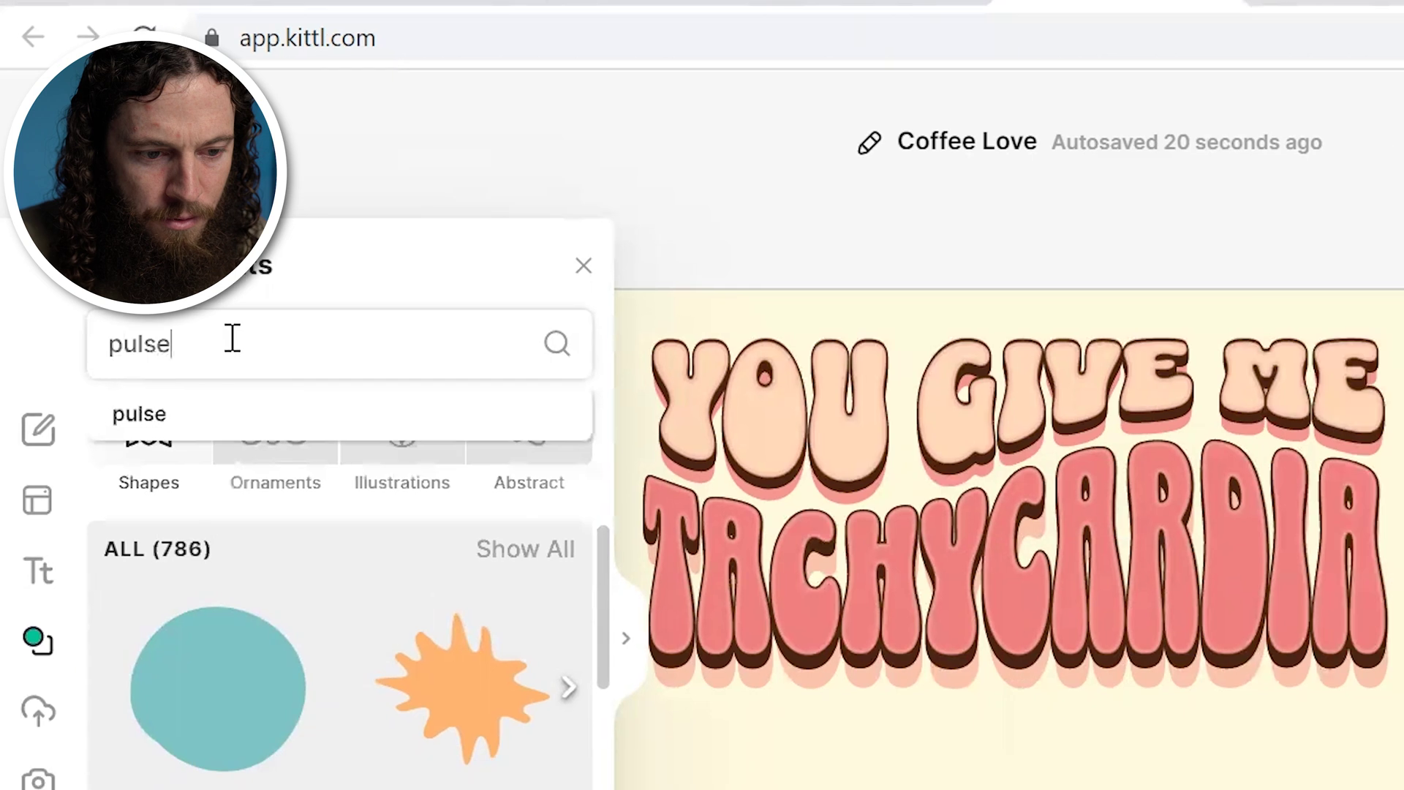
key(Return)
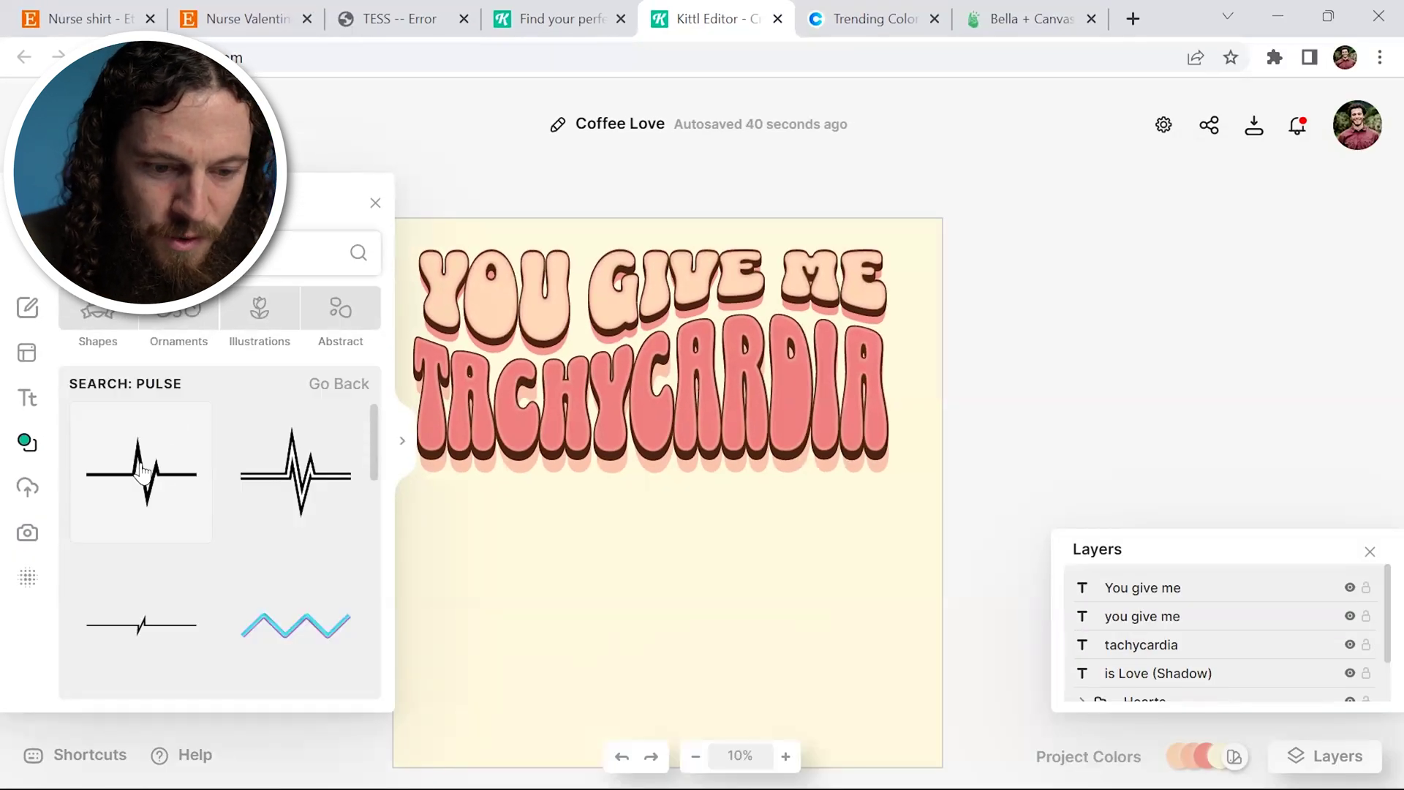
click(142, 468)
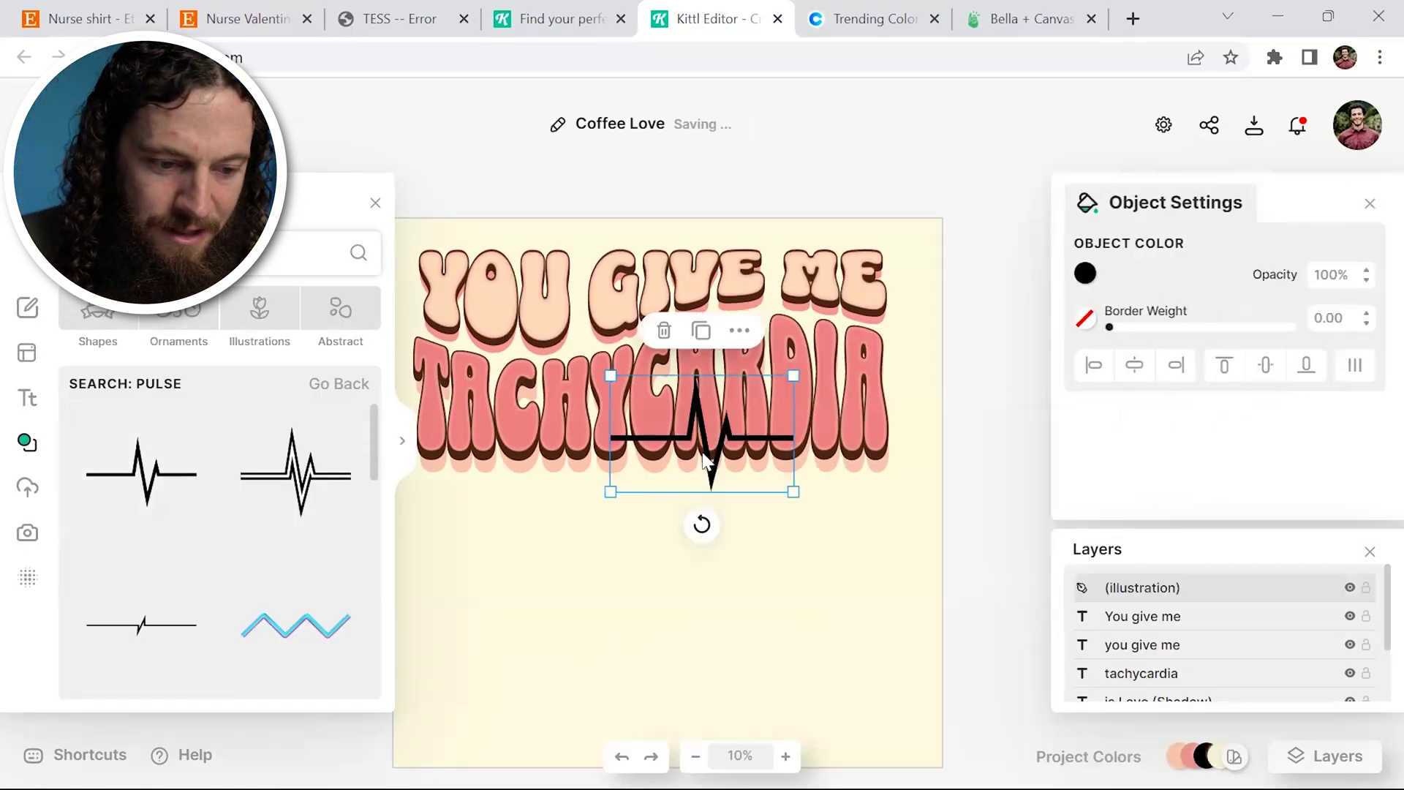
drag(706, 453, 678, 557)
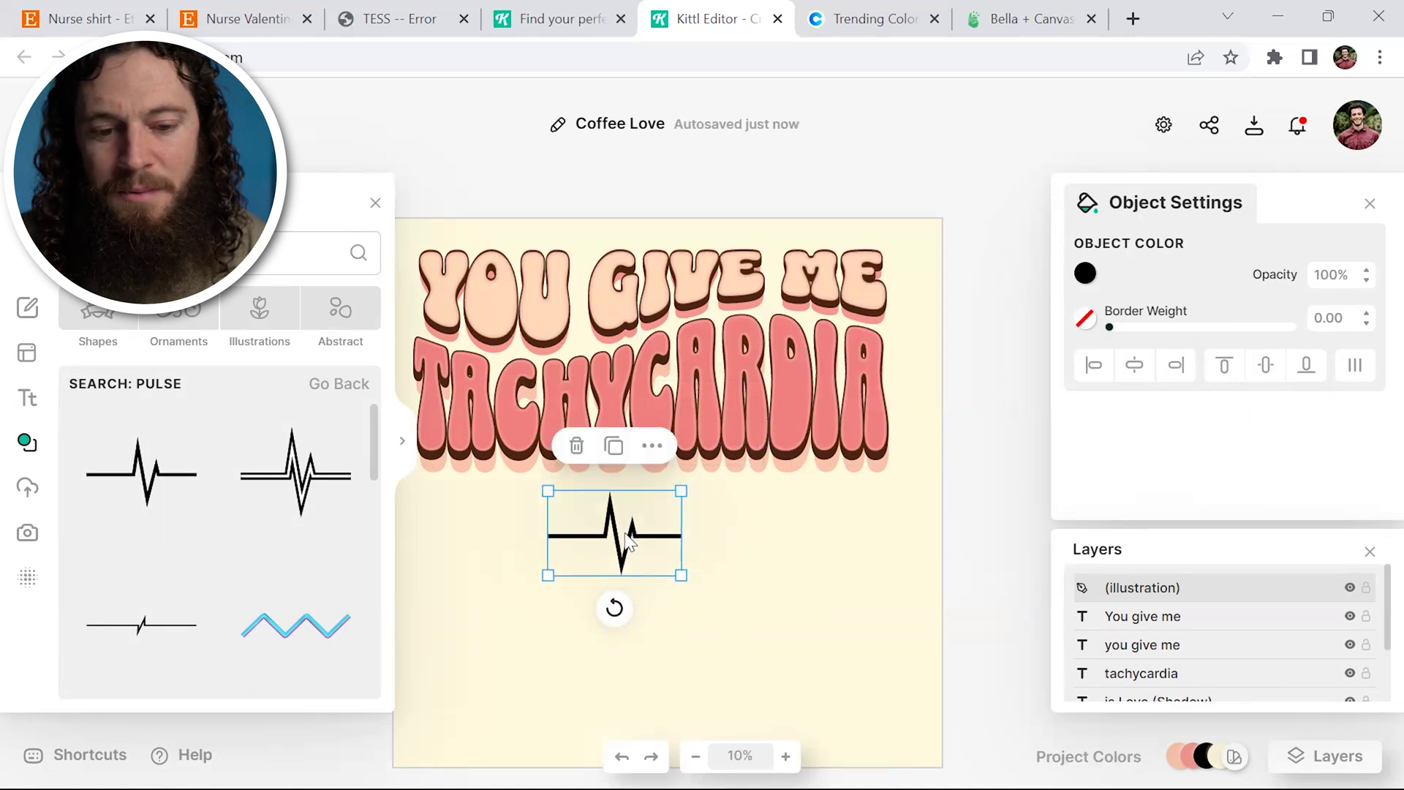
Duplicate the heartbeat line and align the copy with the end of the original to form one continuous two-beat line.
click(615, 446)
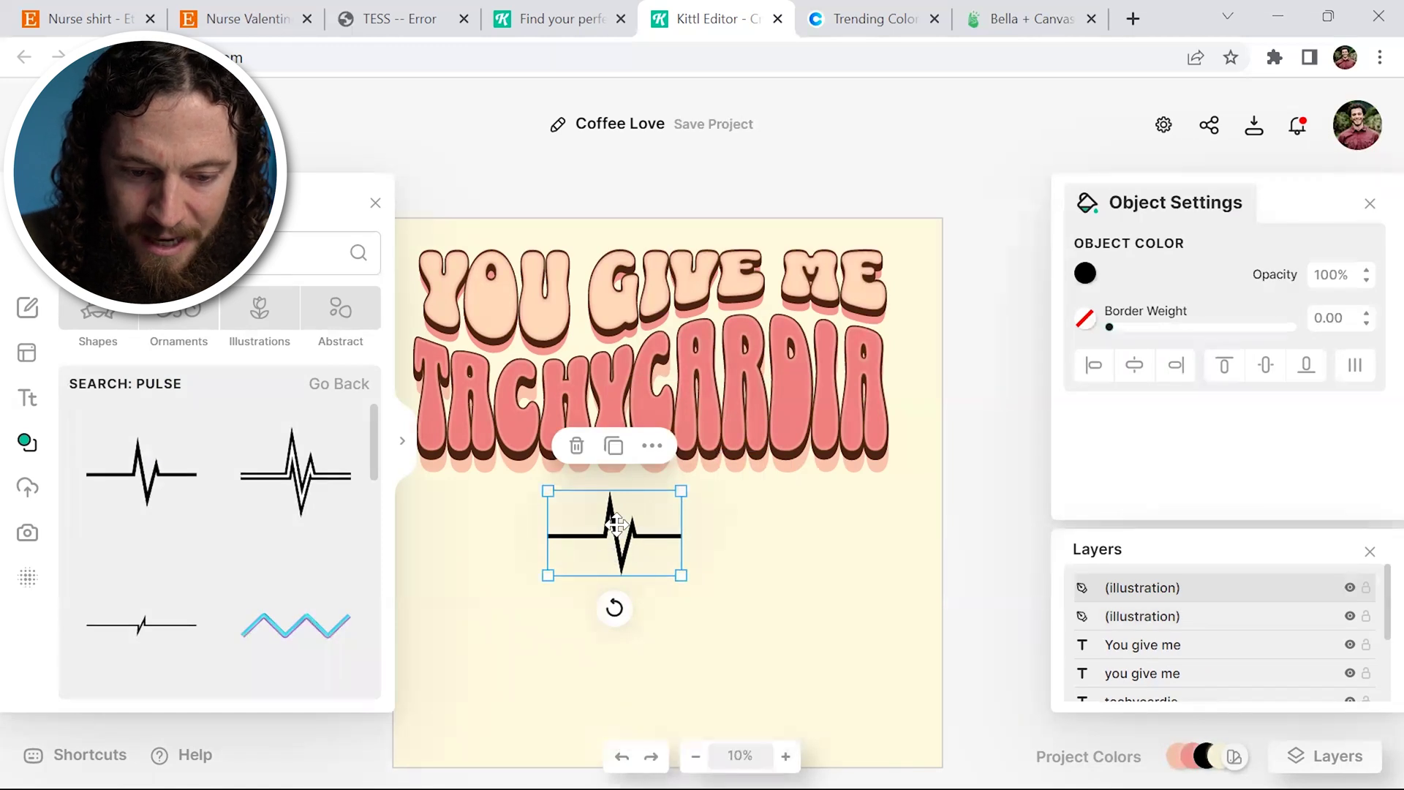
drag(644, 525, 703, 511)
click(785, 755)
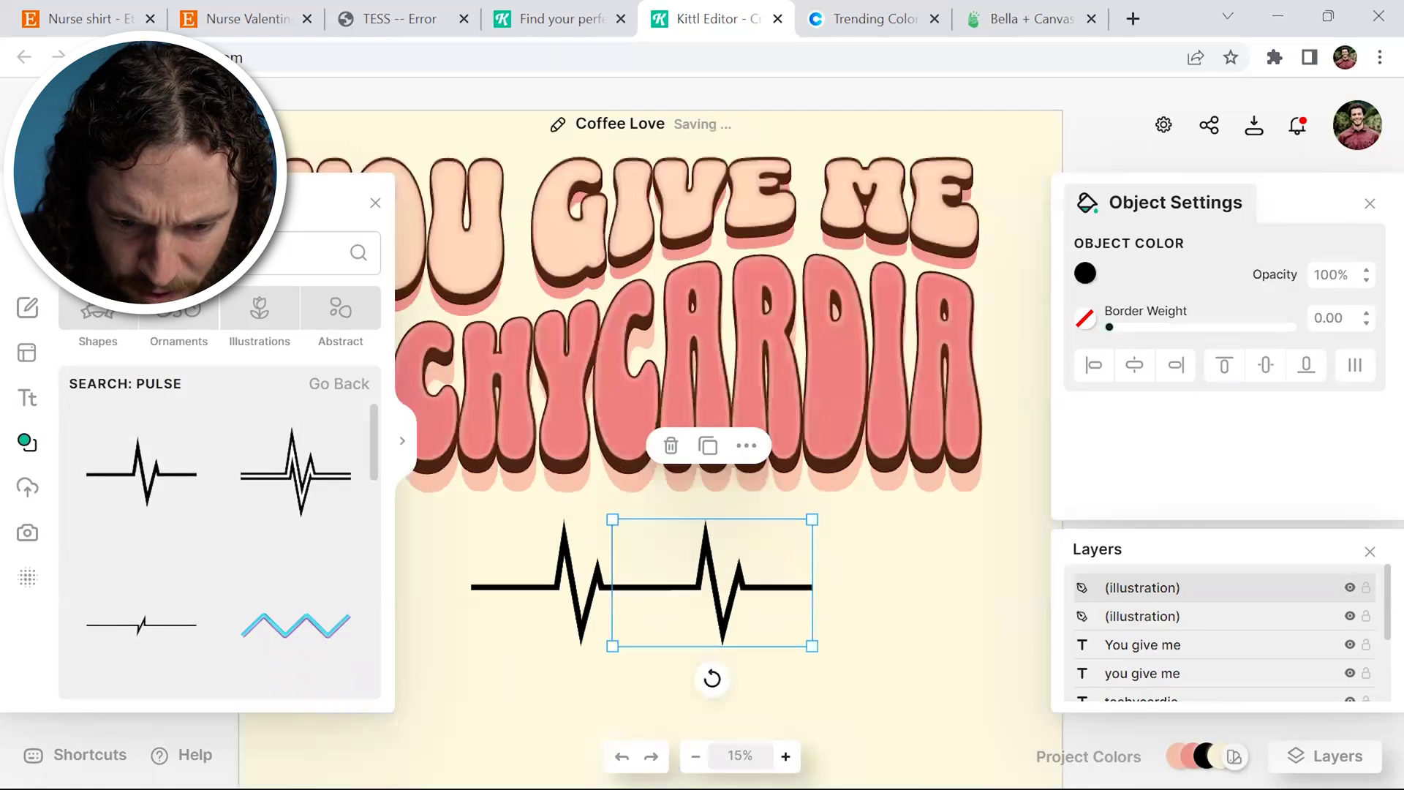
click(785, 755)
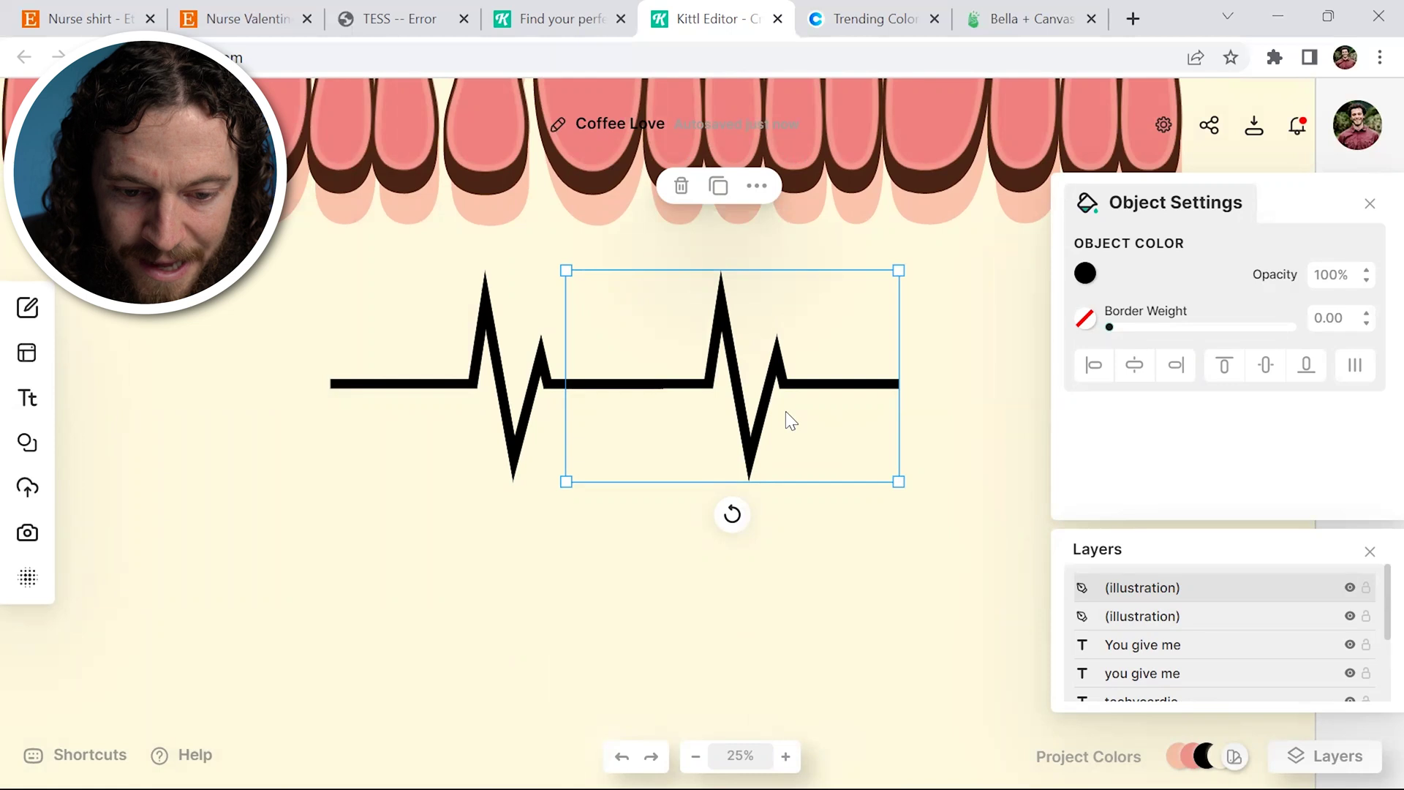
click(524, 471)
key(shift+1)
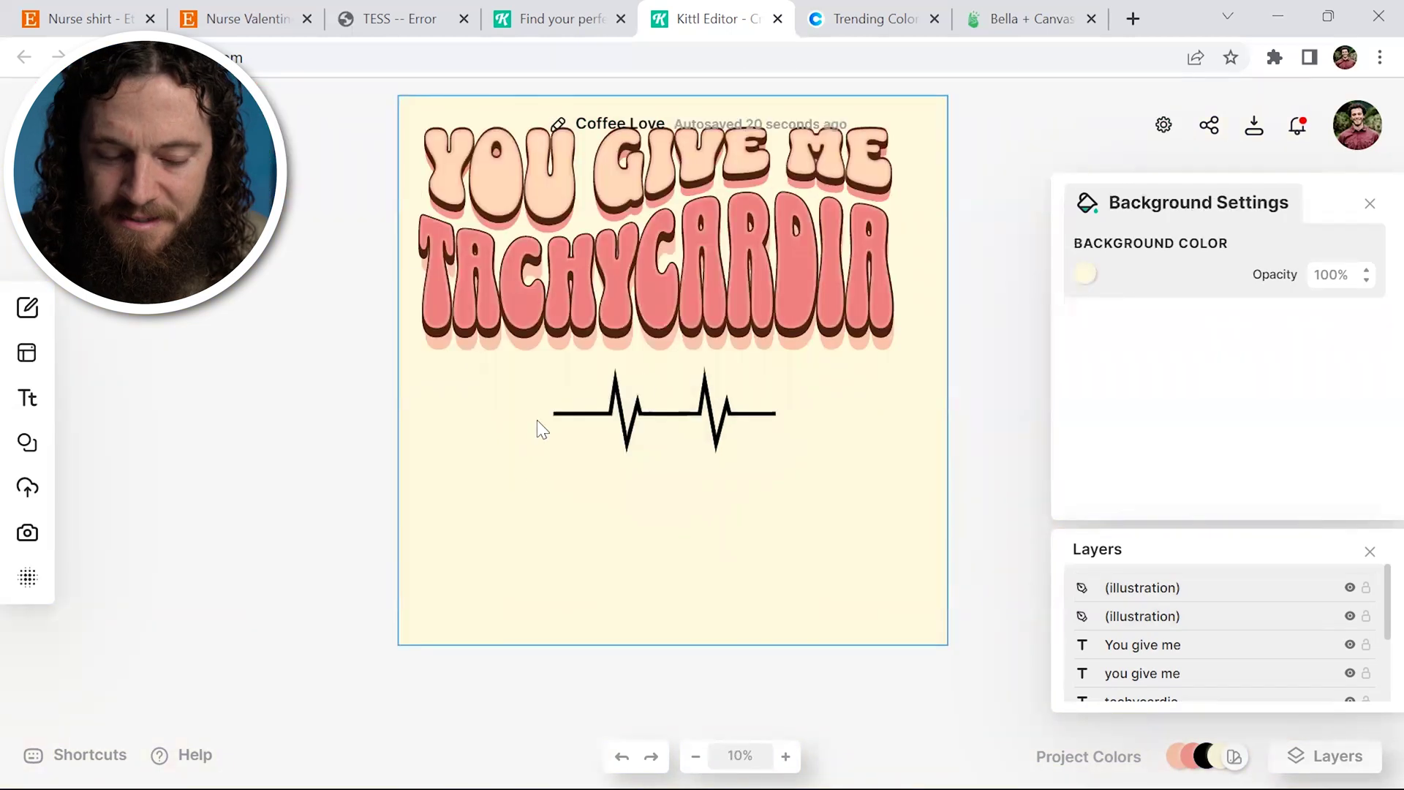
Select both heartbeat lines and group them.
drag(494, 478, 791, 371)
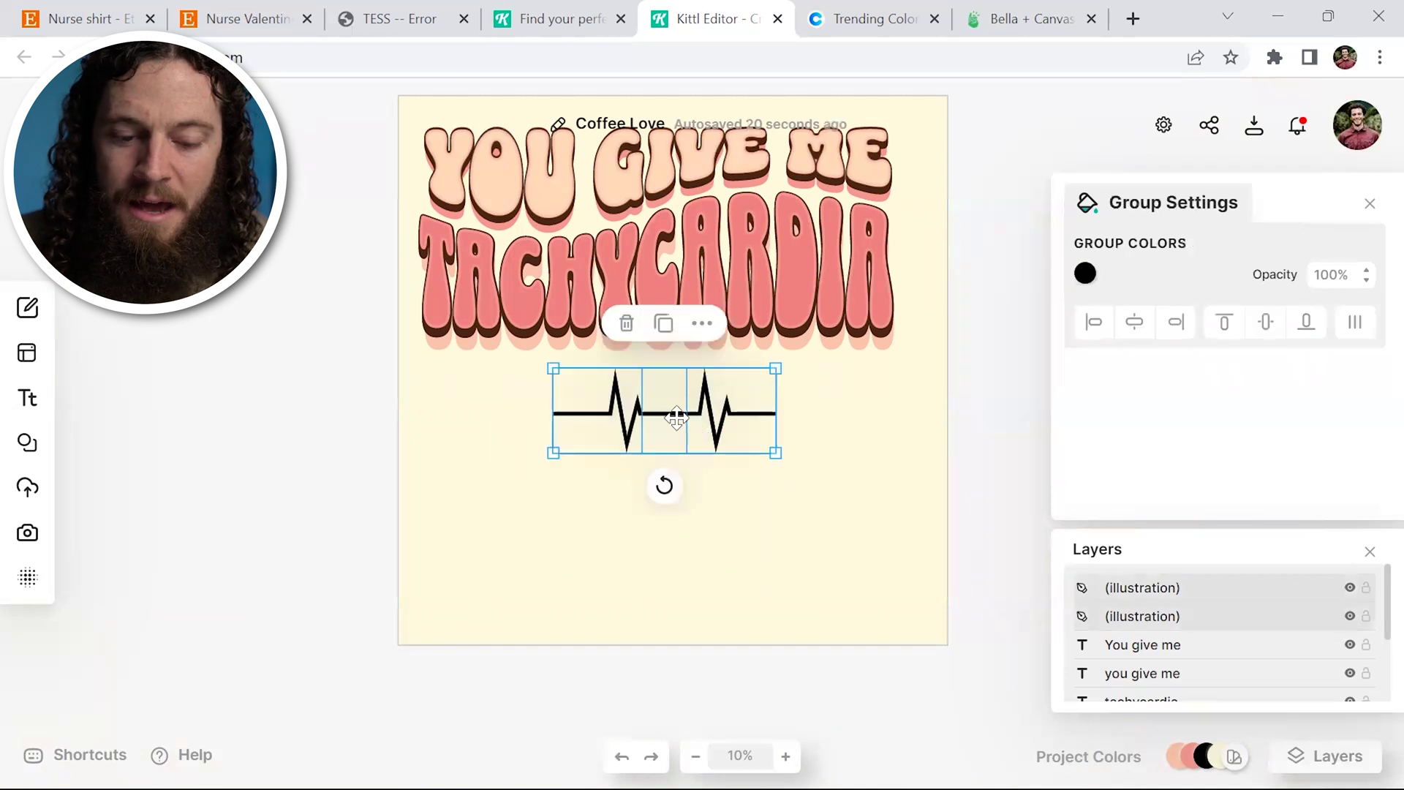
right_click(710, 412)
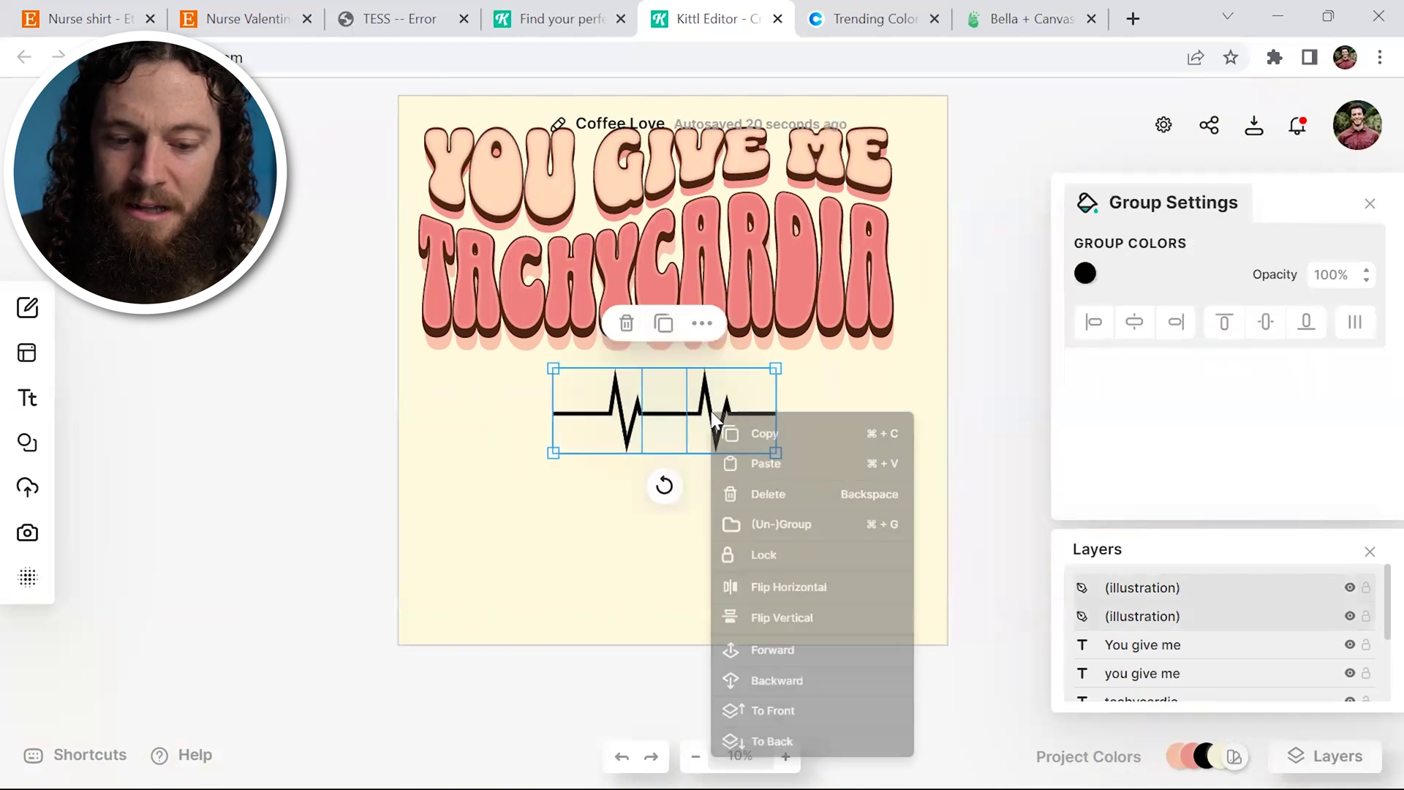
click(802, 523)
click(799, 521)
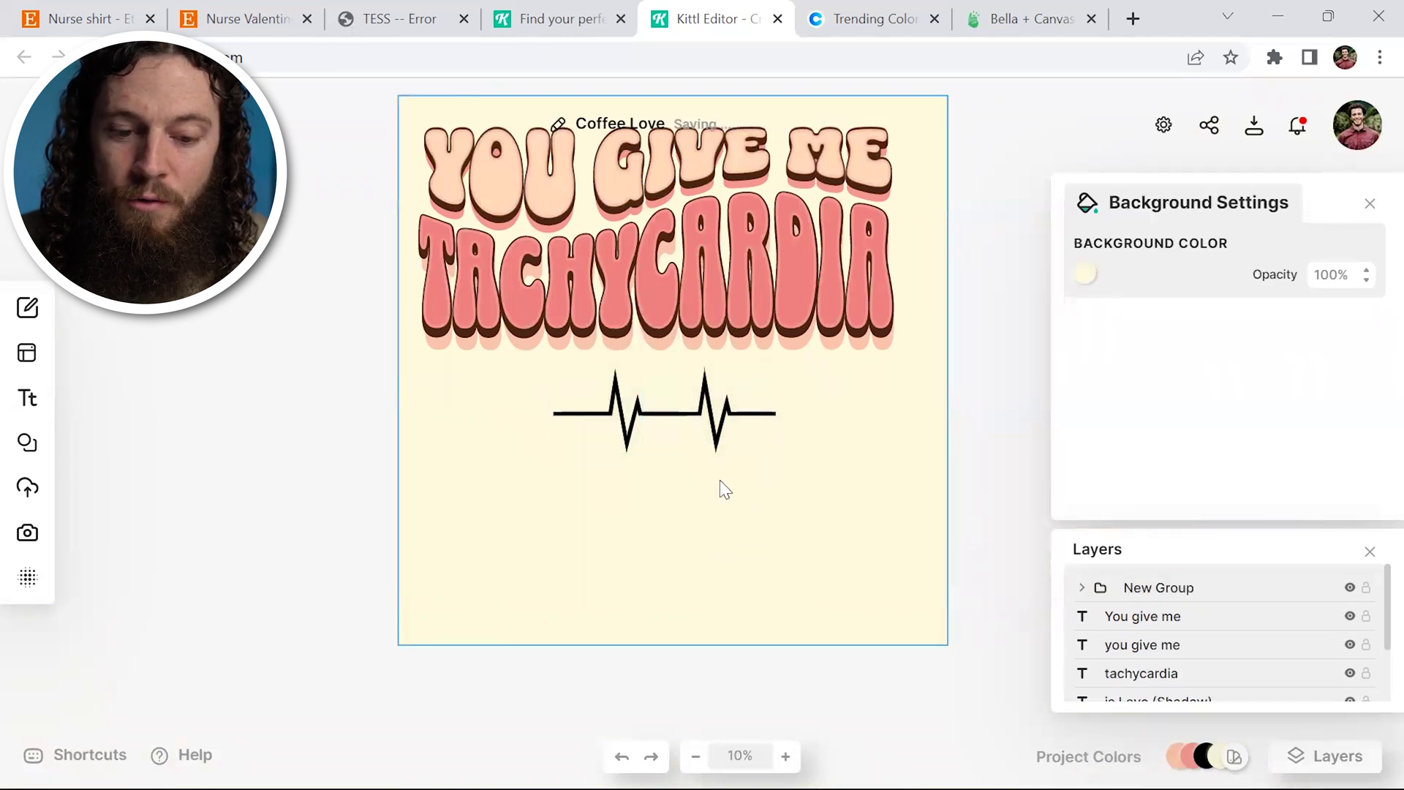
Shrink the heartbeat group slightly beneath "tachycardia" and shift it and all the lettering into place on the artboard.
click(702, 382)
drag(743, 504, 669, 359)
scroll(1141, 621, down, 2)
shift+click(1142, 619)
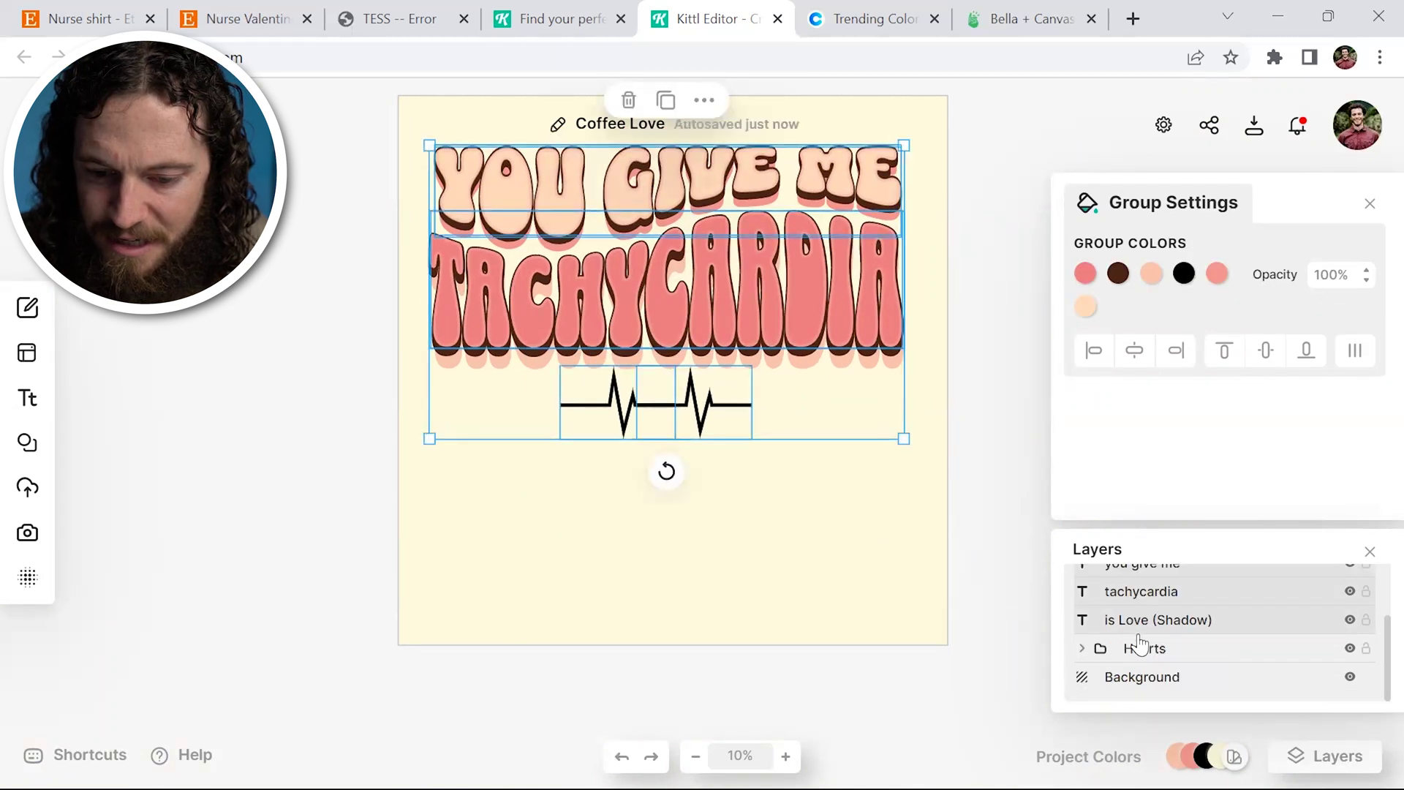
Move the Hearts group back onto the artboard below the lettering and ungroup it.
click(1144, 648)
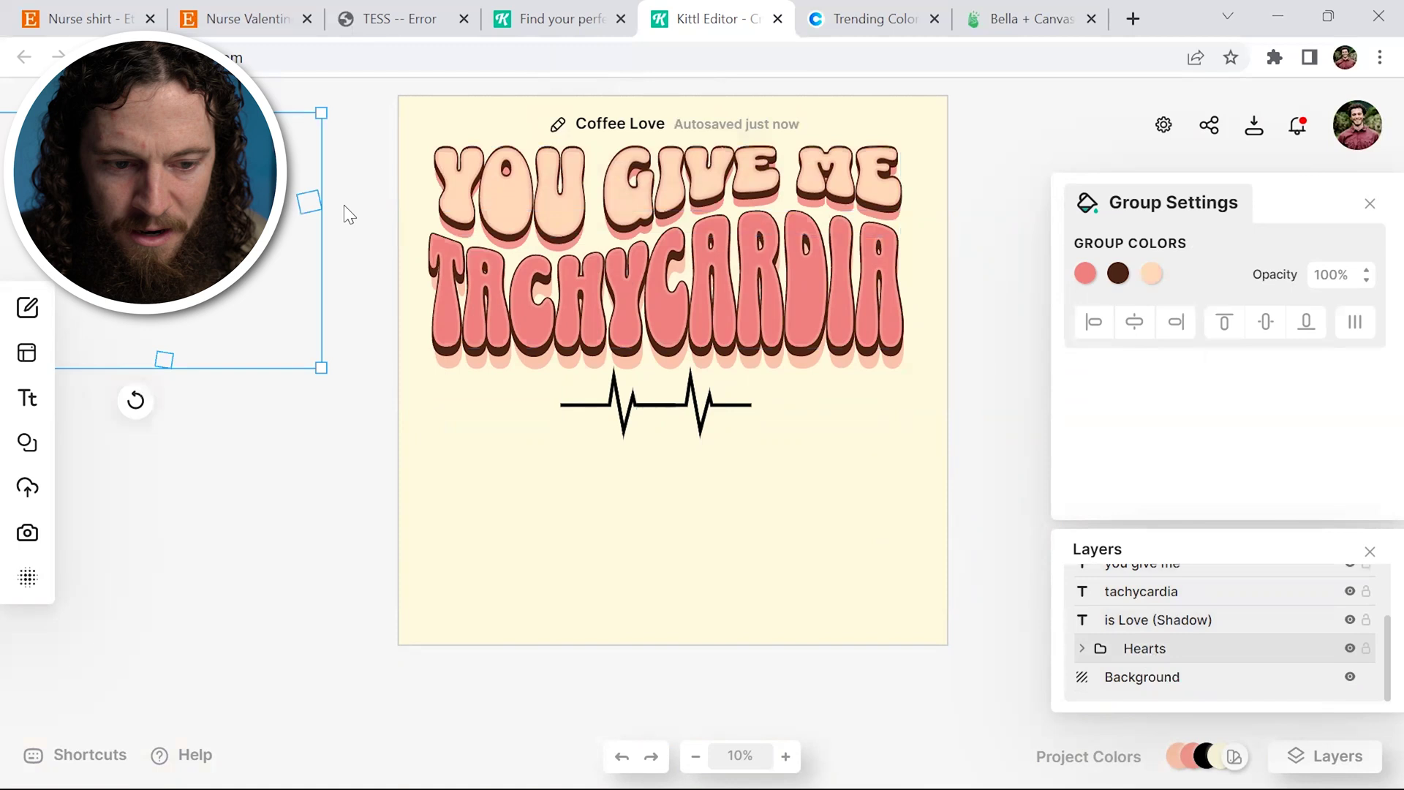
drag(301, 200, 810, 491)
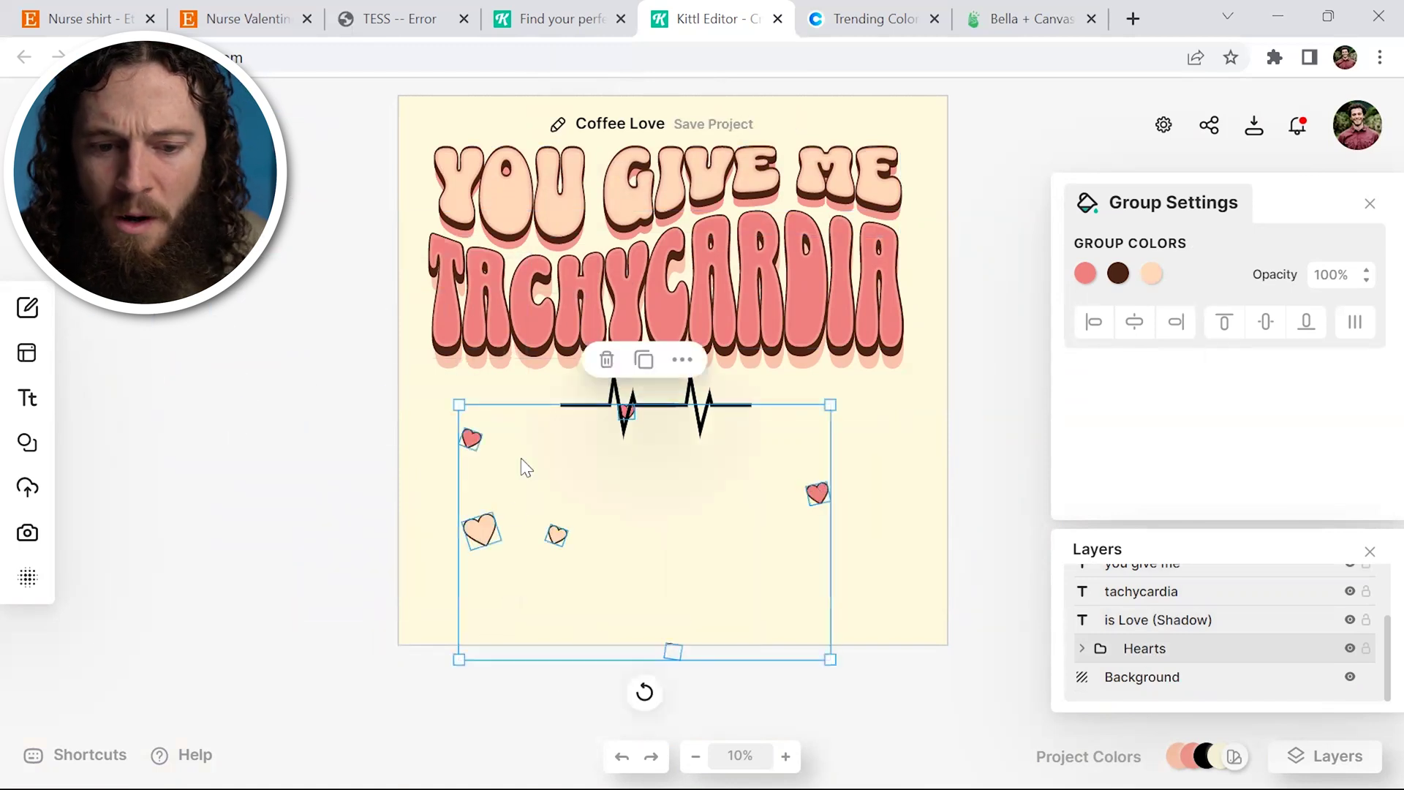
right_click(819, 493)
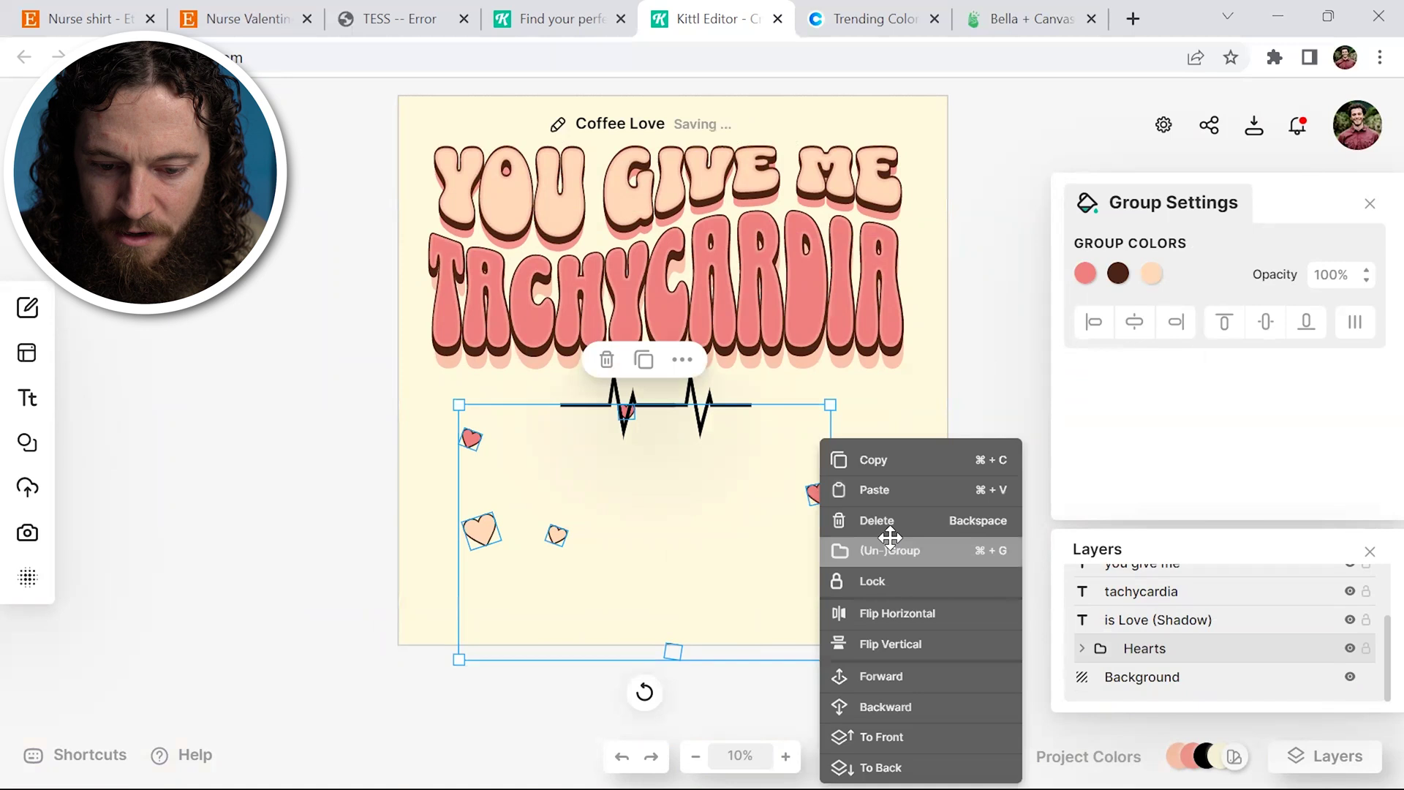
click(888, 547)
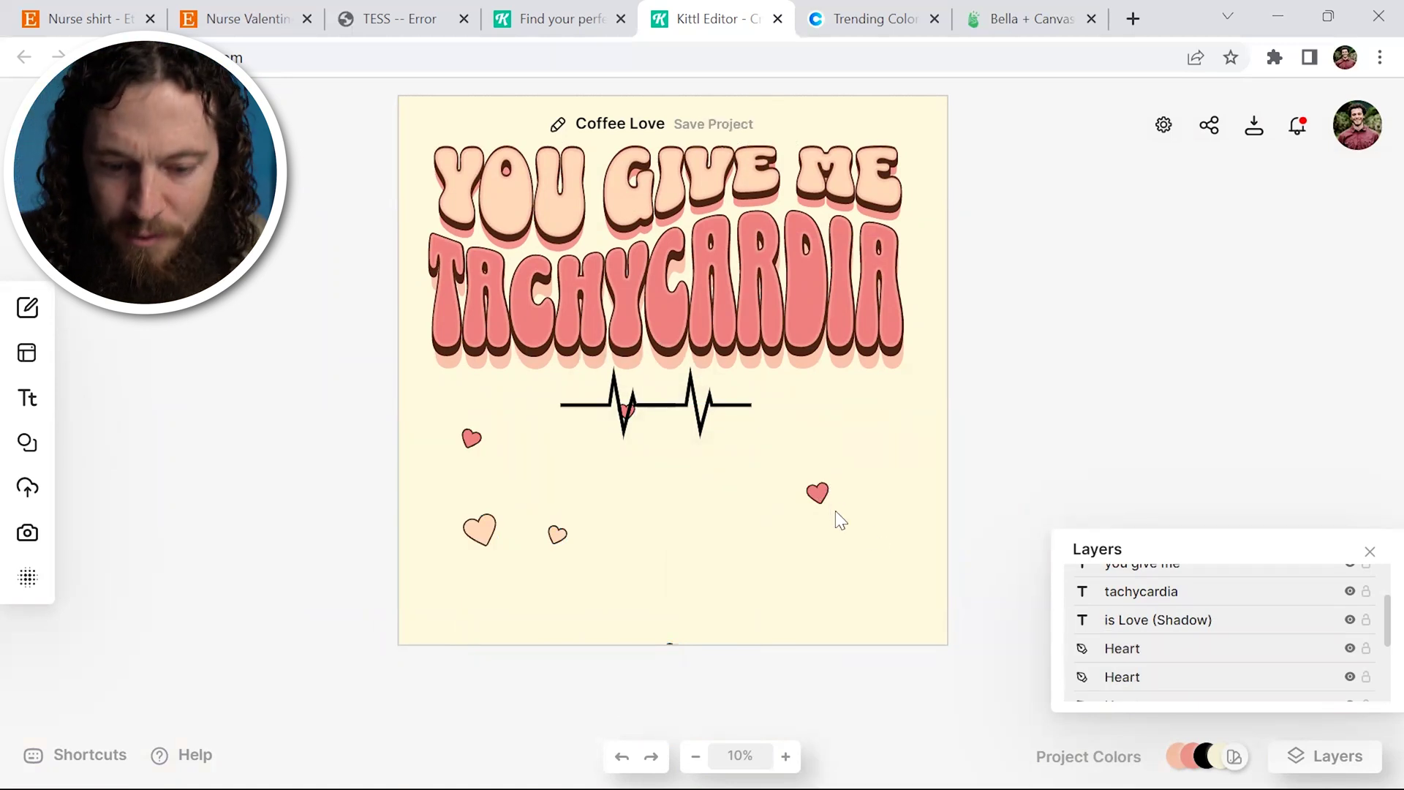
Place three small pink hearts around the lettering and a peach heart at each end of the heartbeat line.
key(ctrl+z)
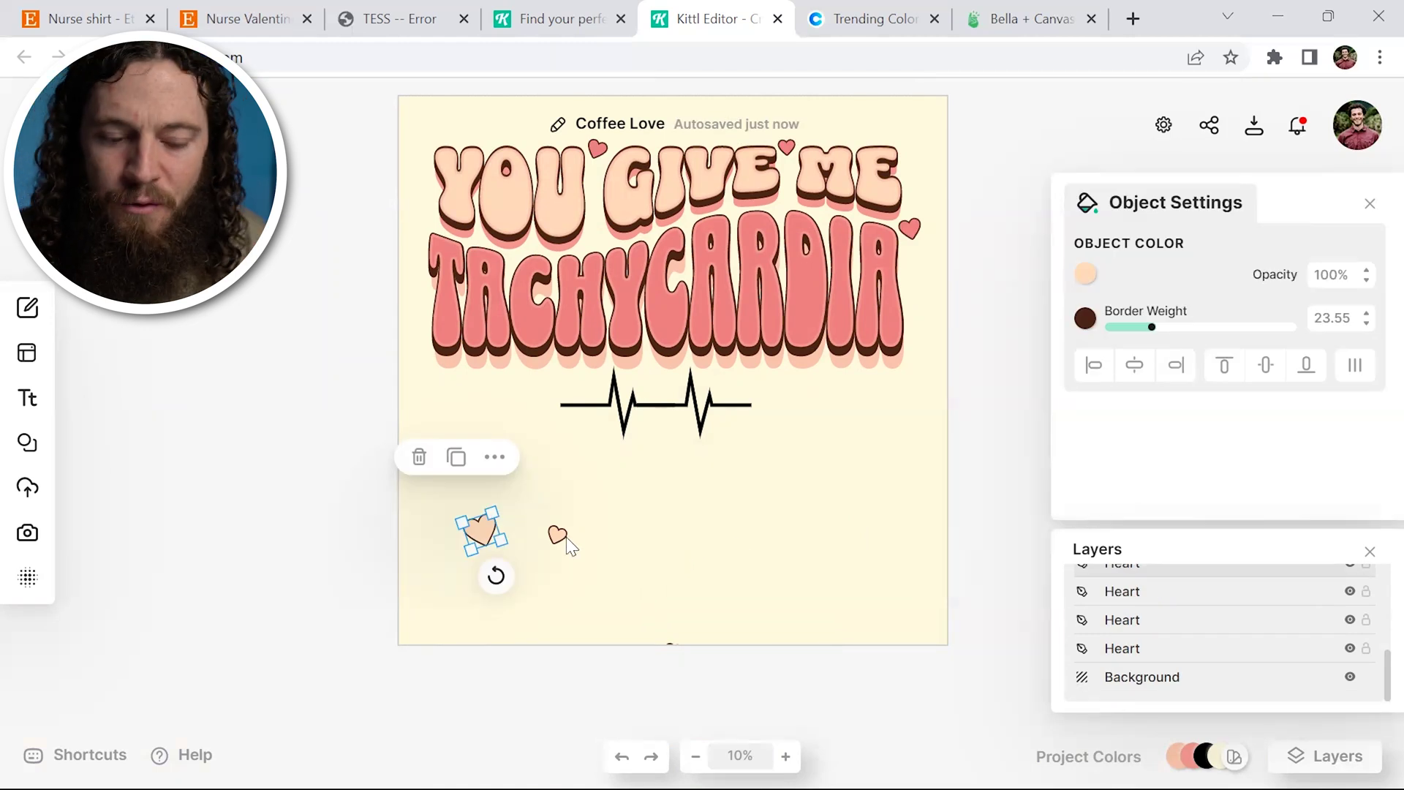
drag(480, 531, 781, 411)
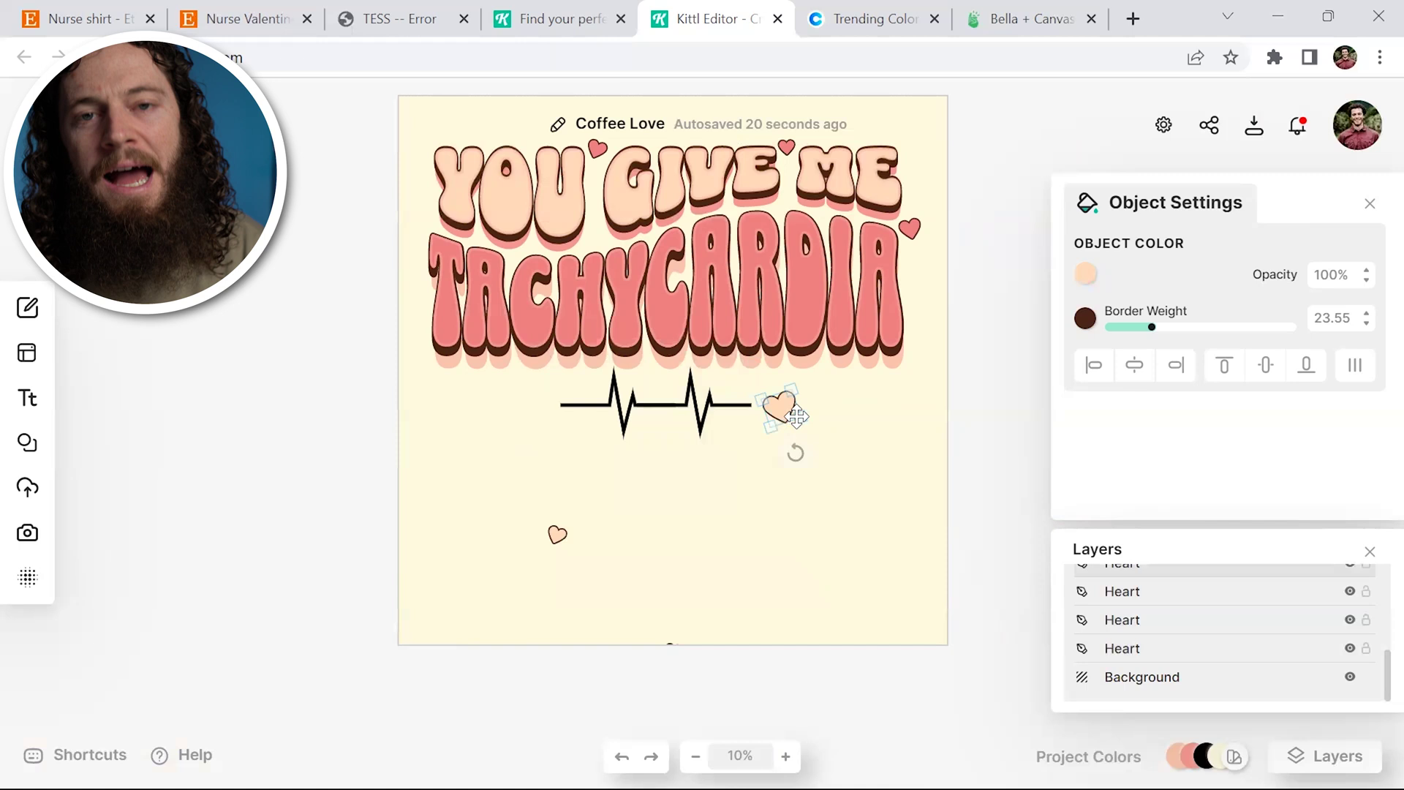
drag(783, 403, 542, 405)
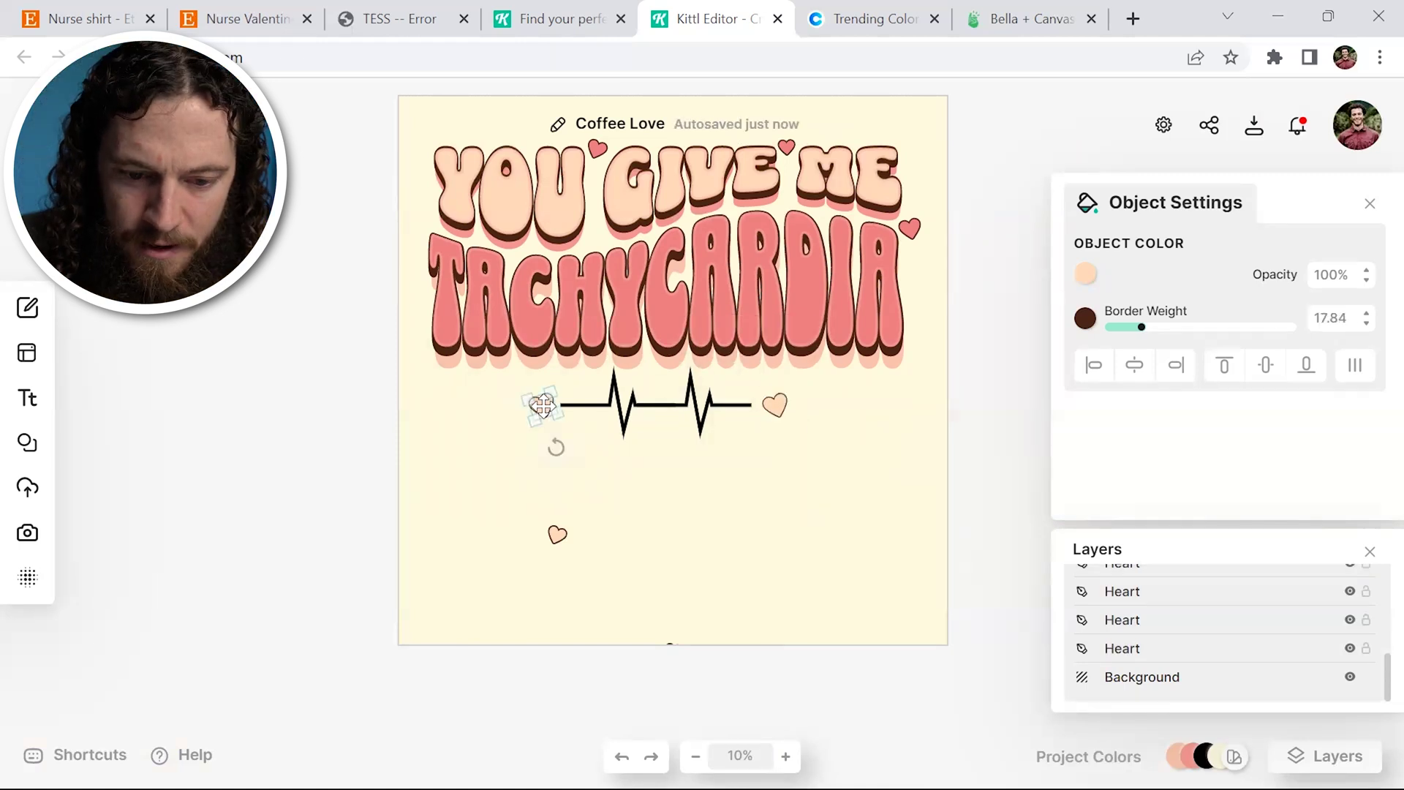
Flip the peach heart after the heartbeat line horizontally and nudge it closer to the line.
click(784, 403)
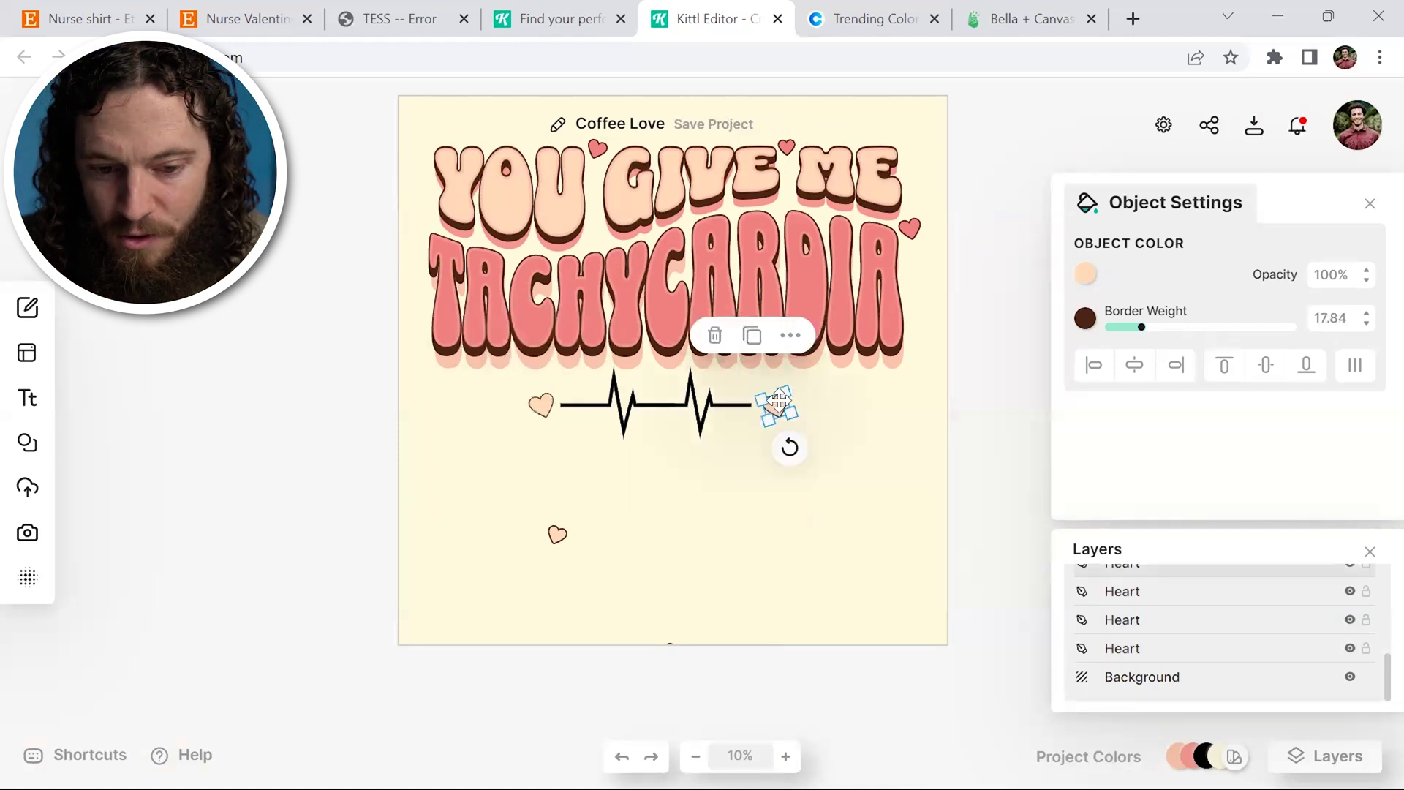
right_click(778, 411)
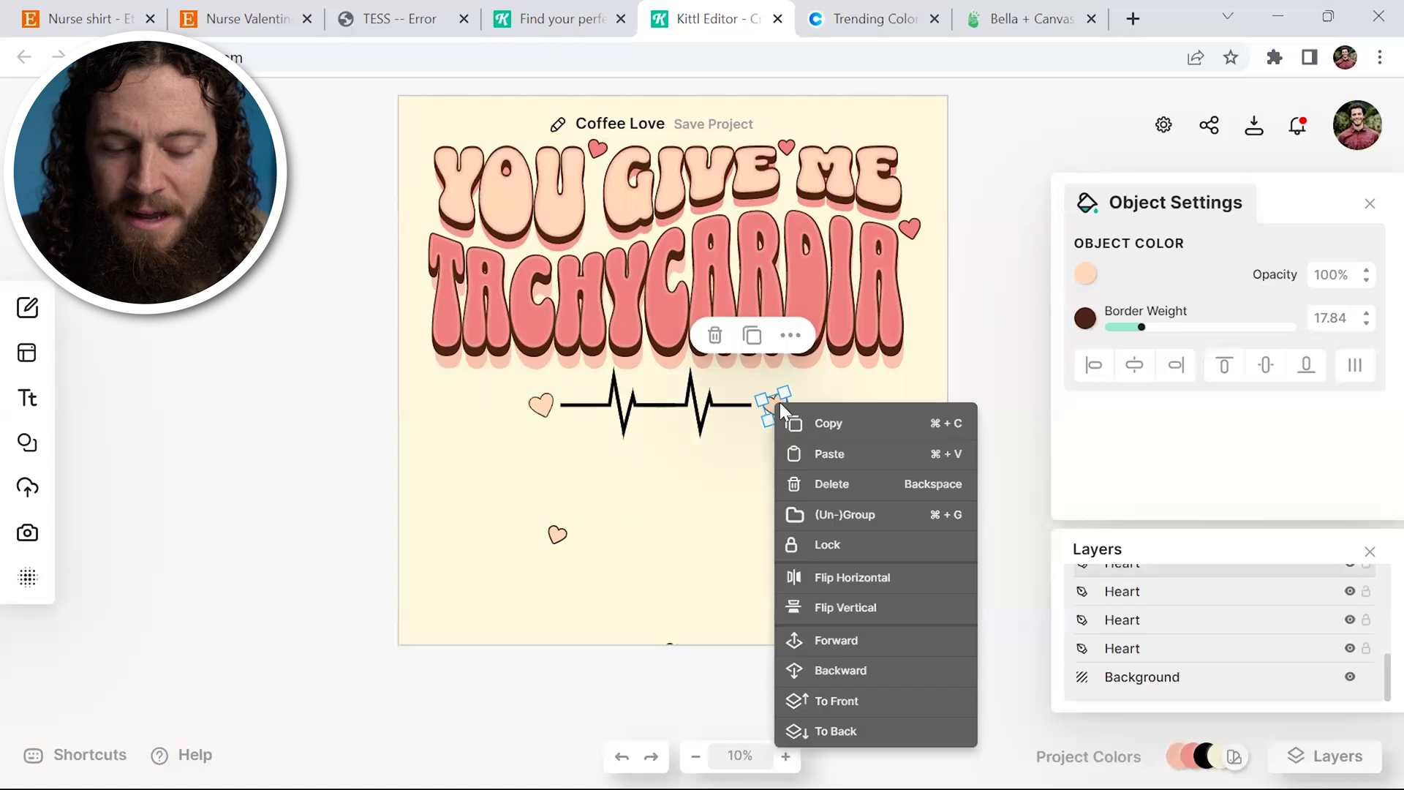
click(850, 578)
drag(769, 446, 767, 445)
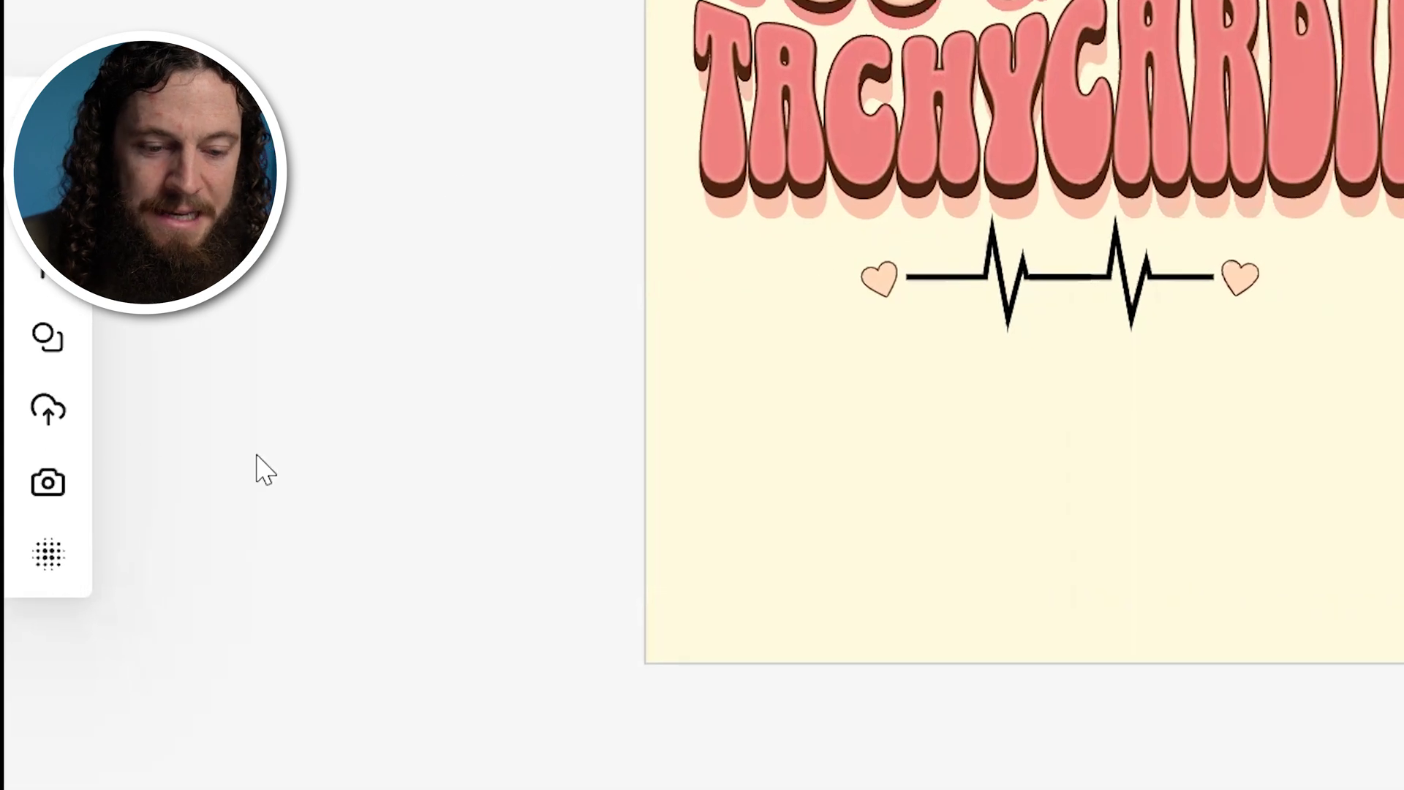
Show all the grunge textures and apply the lightly speckled second one to the design.
click(50, 564)
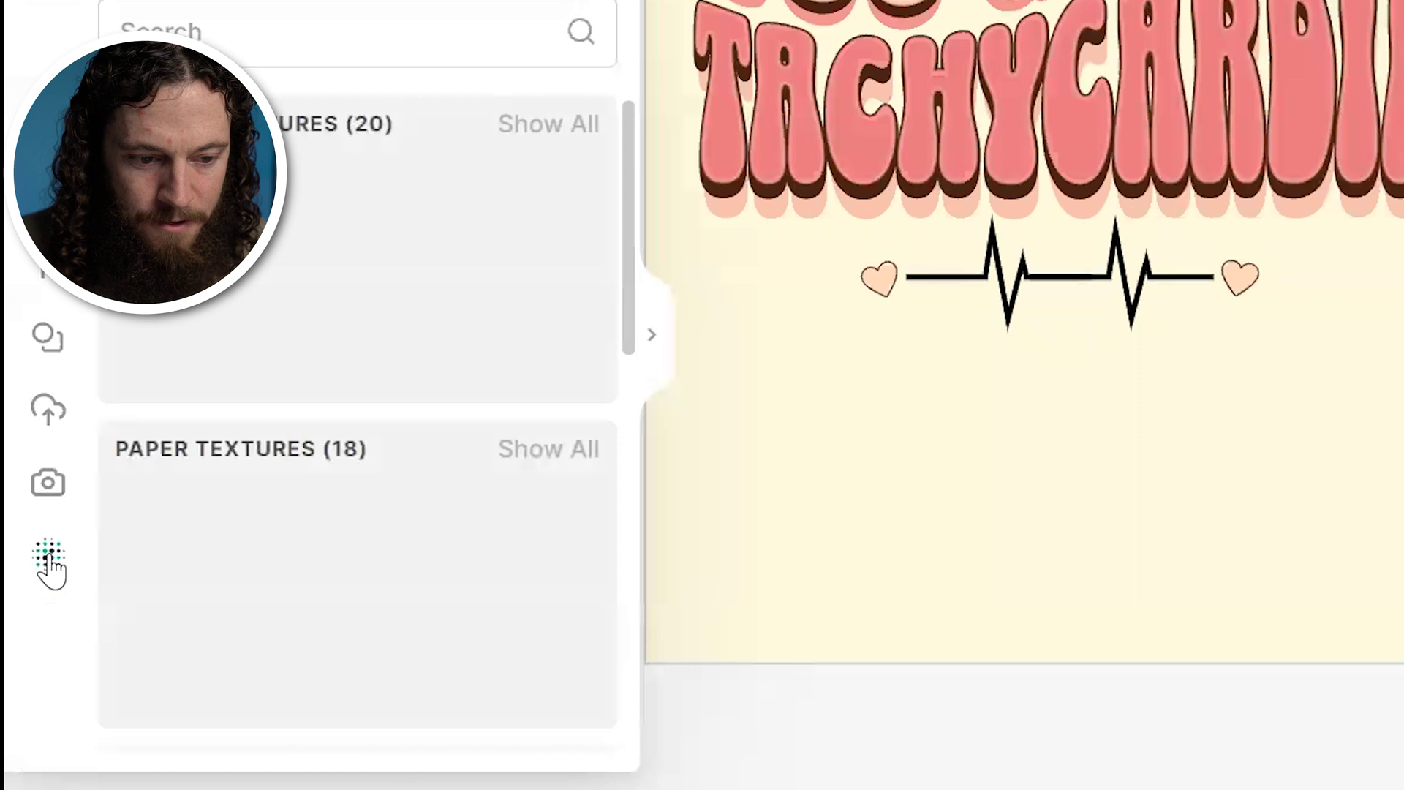
drag(627, 173, 604, 368)
scroll(577, 468, down, 10)
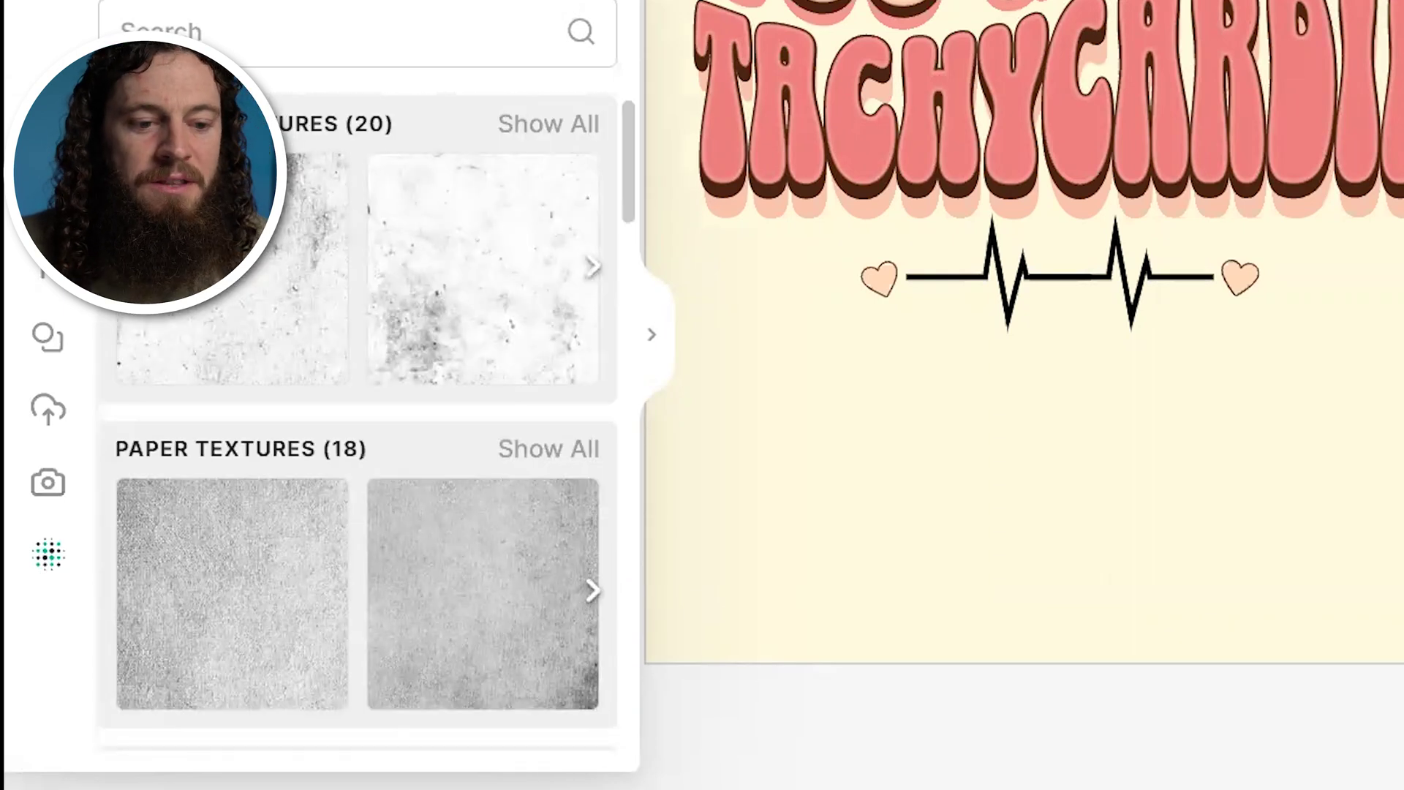
click(548, 125)
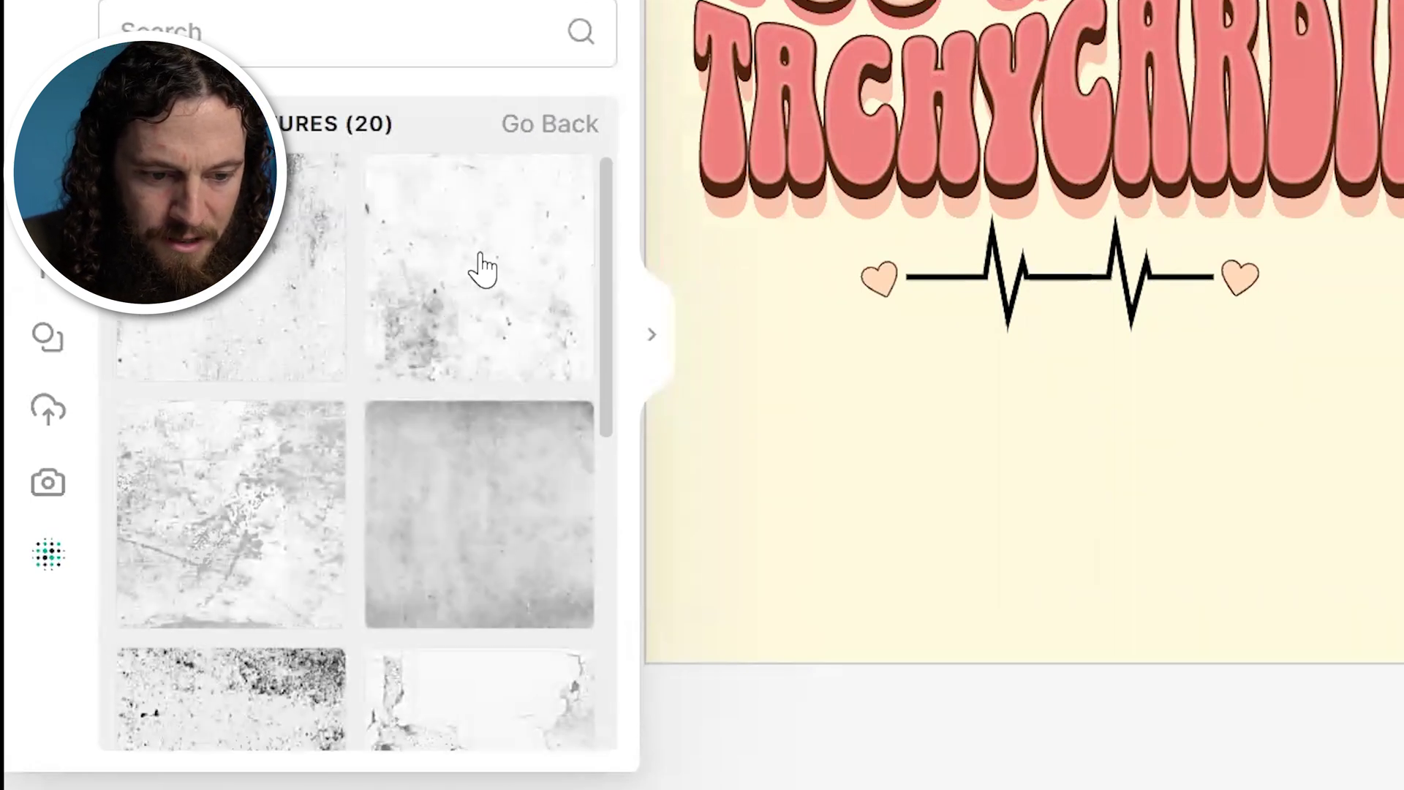
click(481, 270)
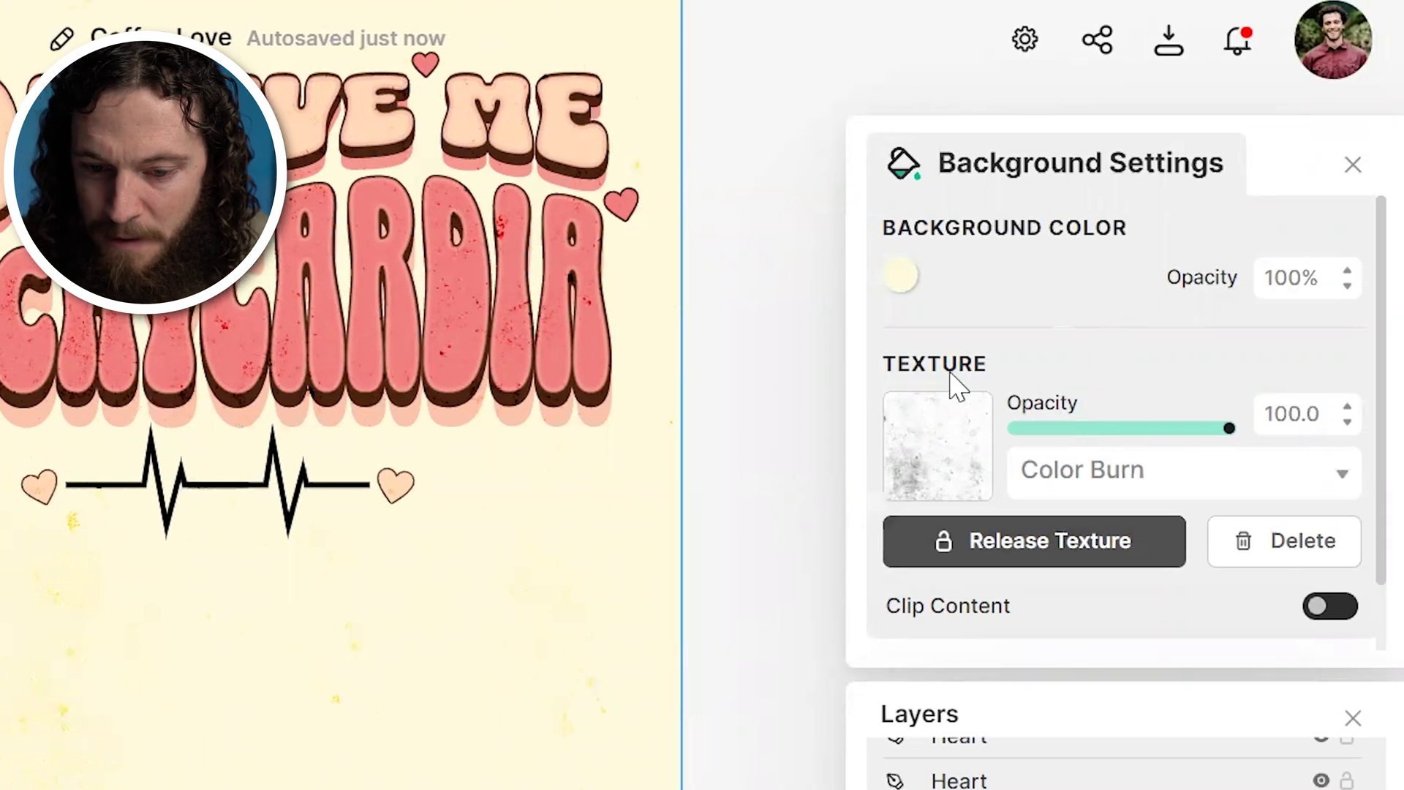
Set the background texture's blend mode to Alpha Mask with opacity at 100 and inspect the distressed lettering up close.
click(1341, 496)
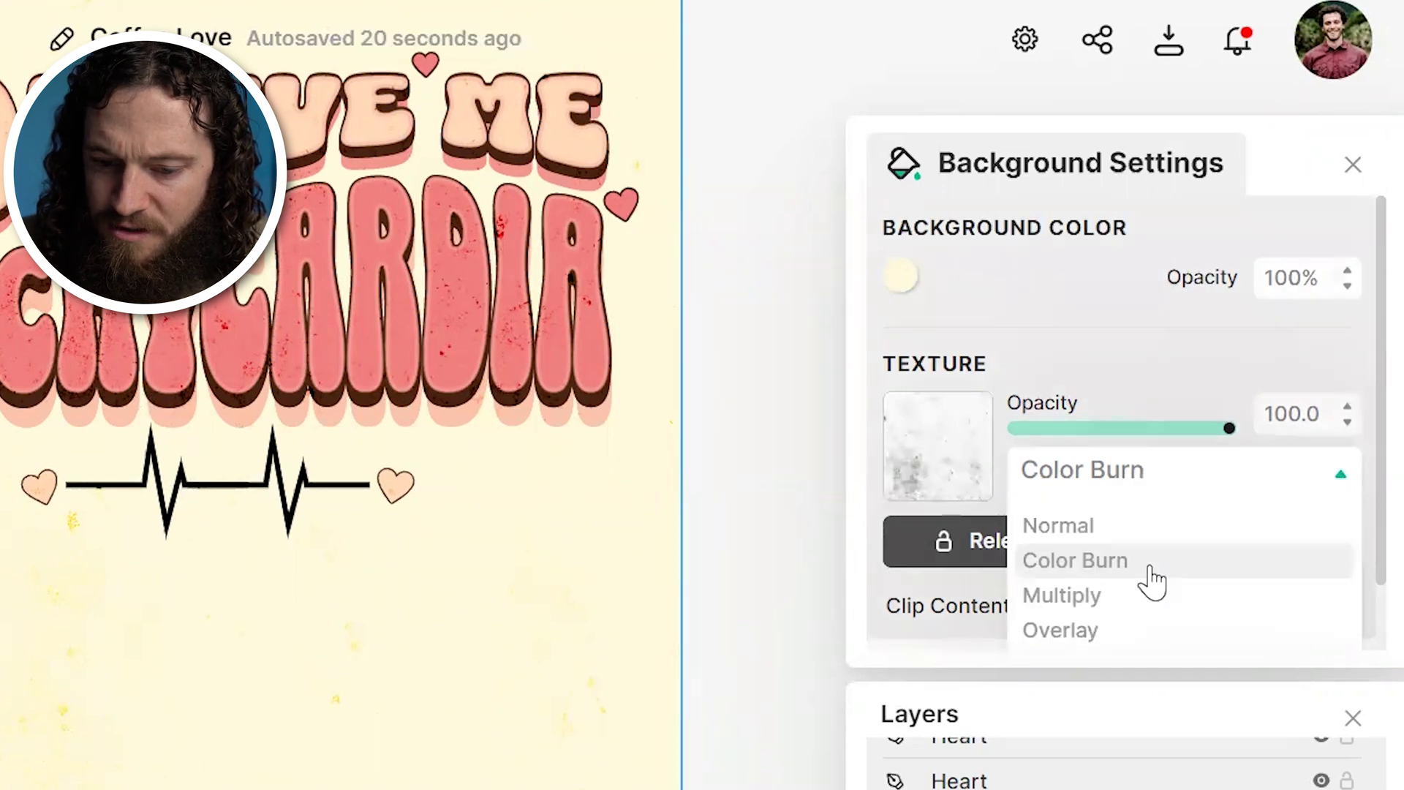
scroll(1153, 579, down, 1)
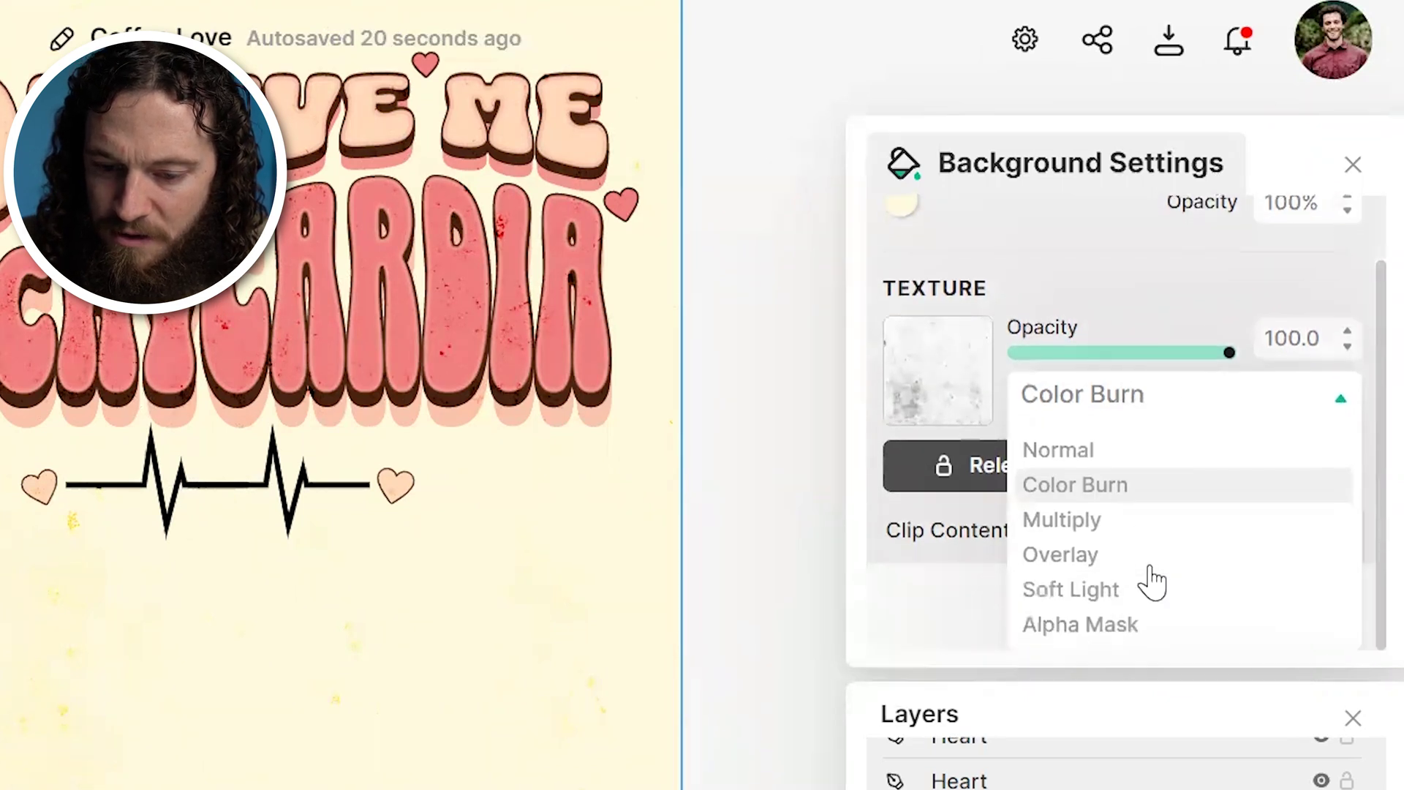
click(1095, 626)
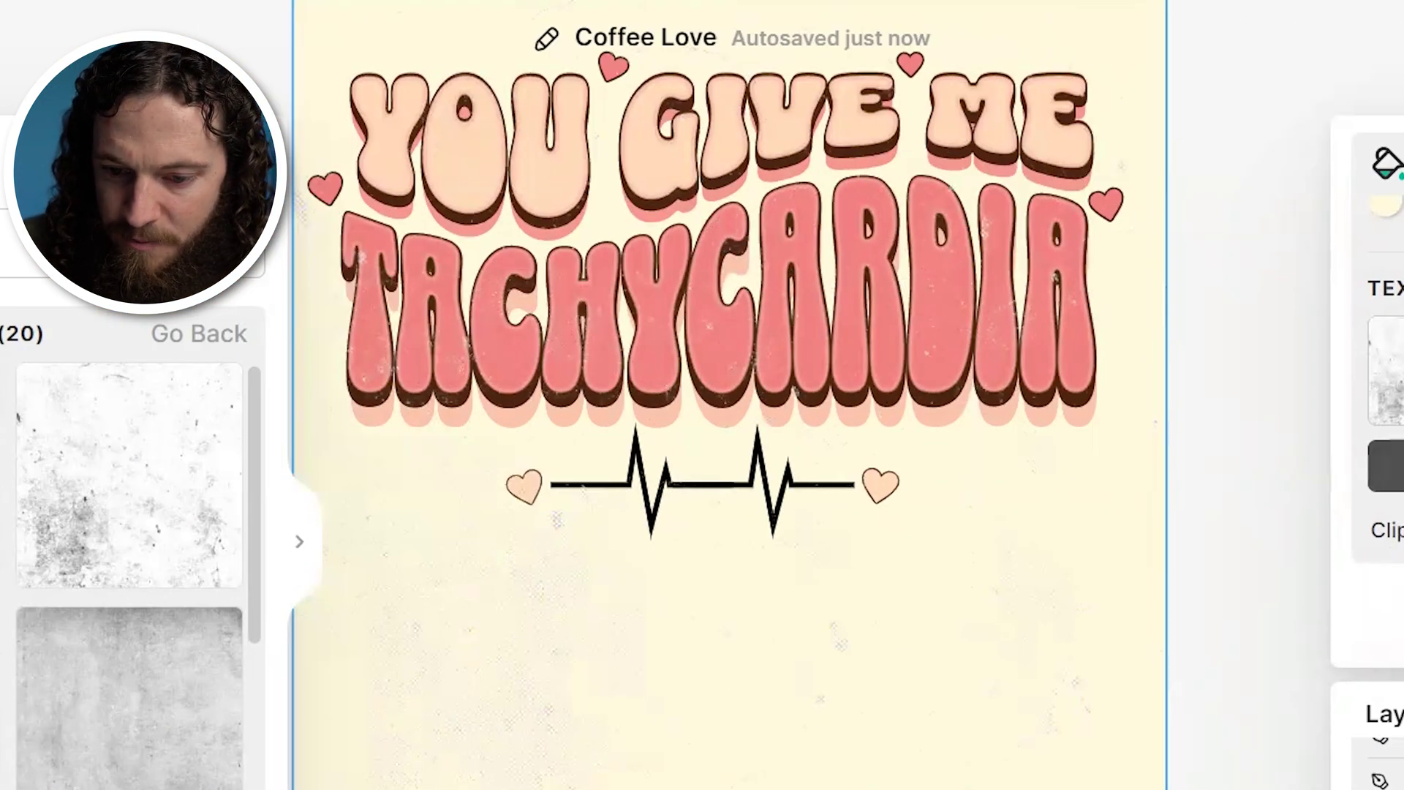
key(ctrl+z)
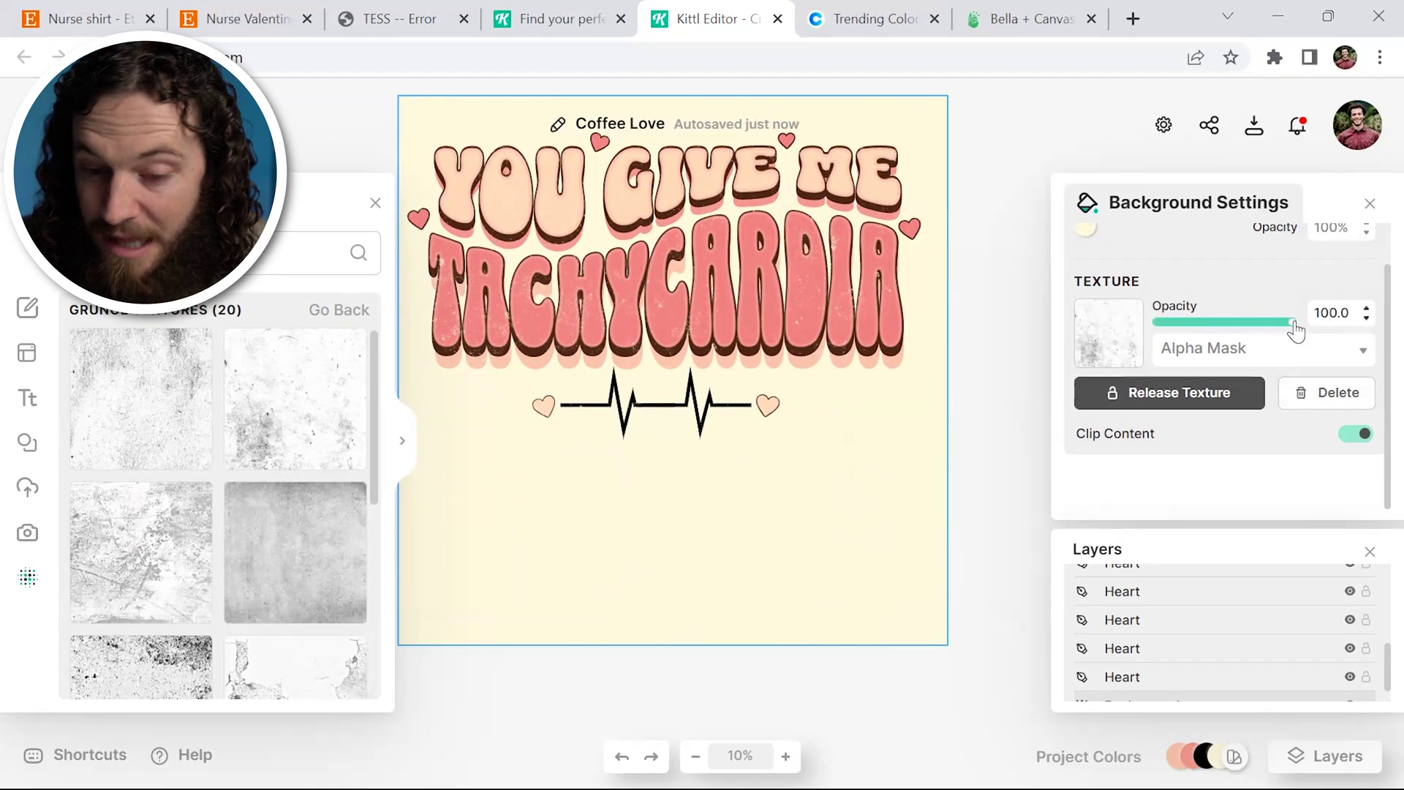
drag(1283, 330, 1345, 330)
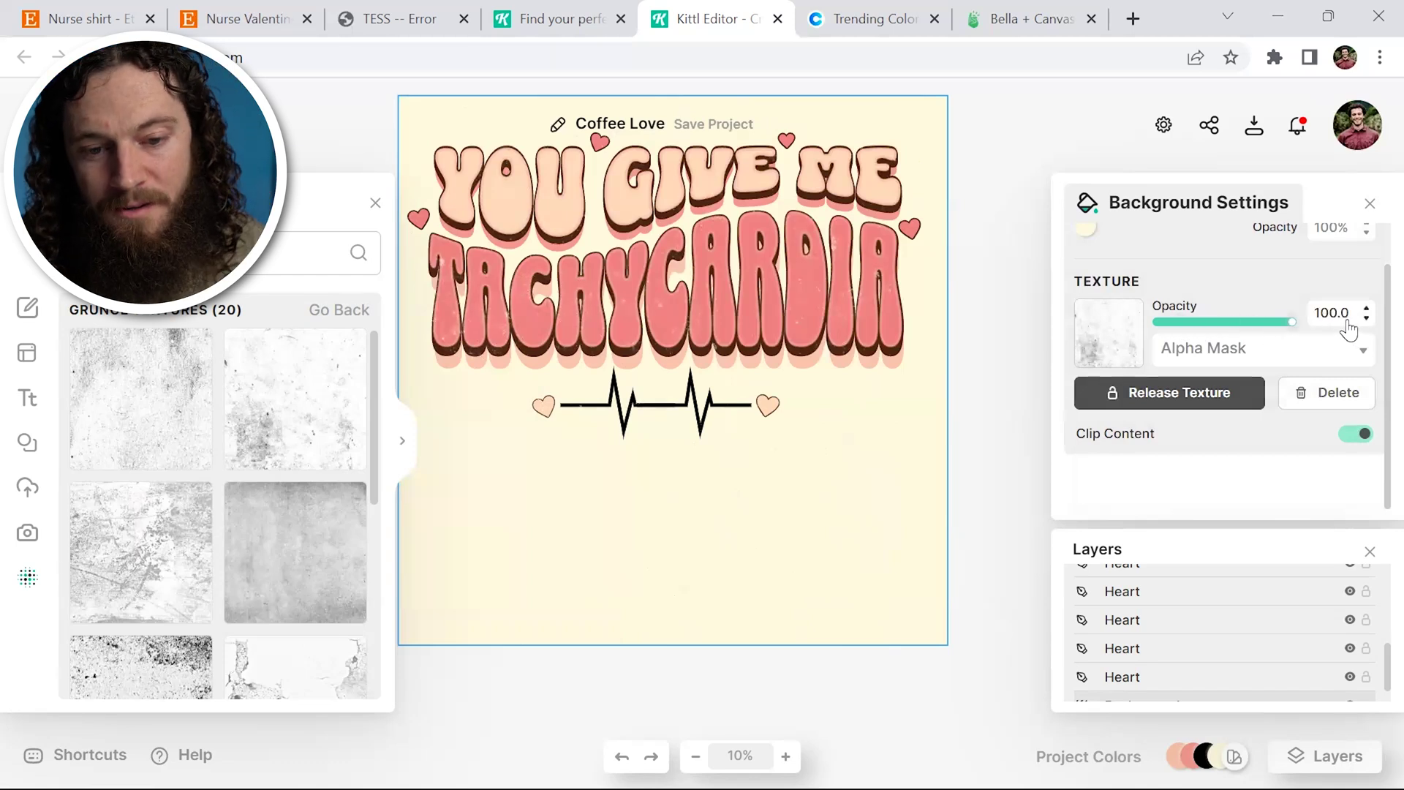
click(786, 756)
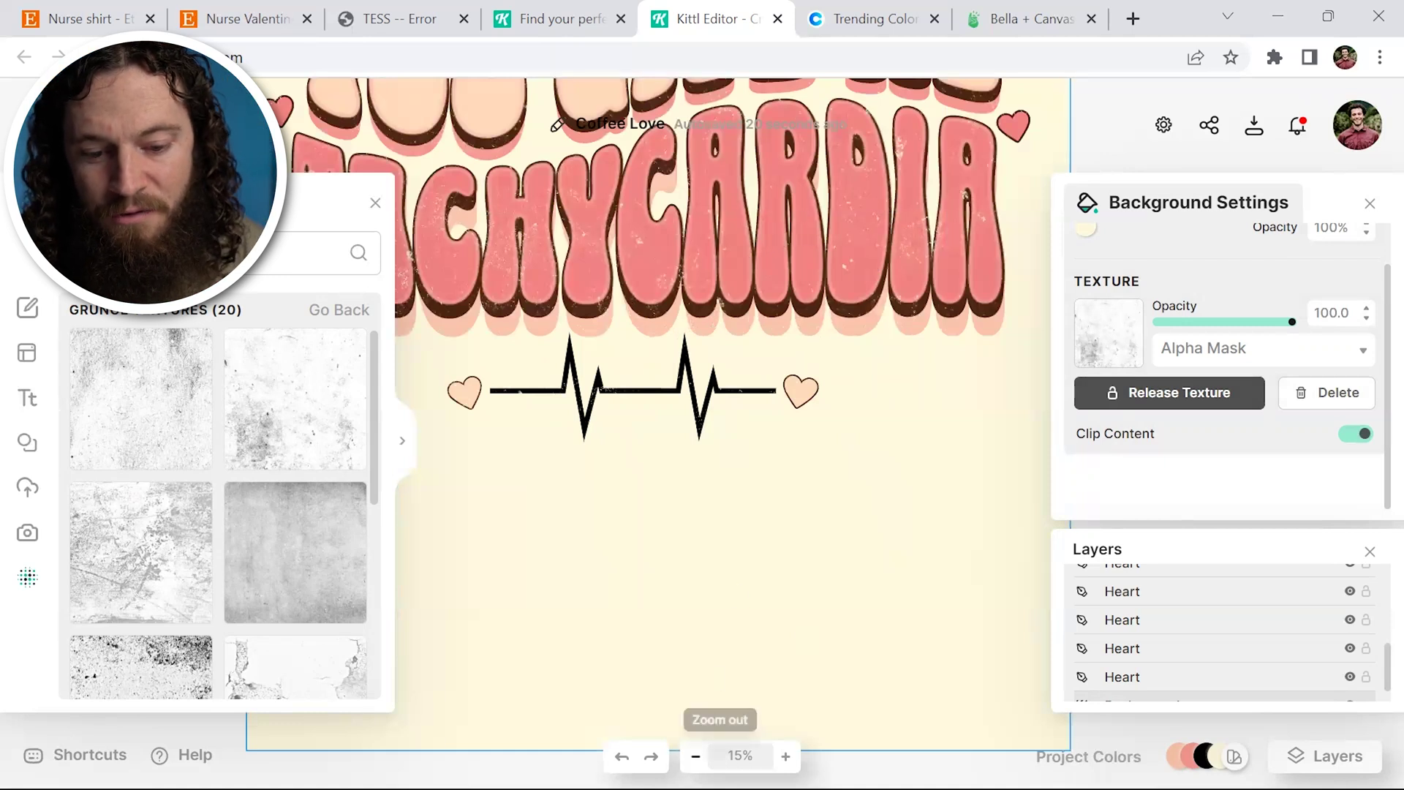
click(696, 756)
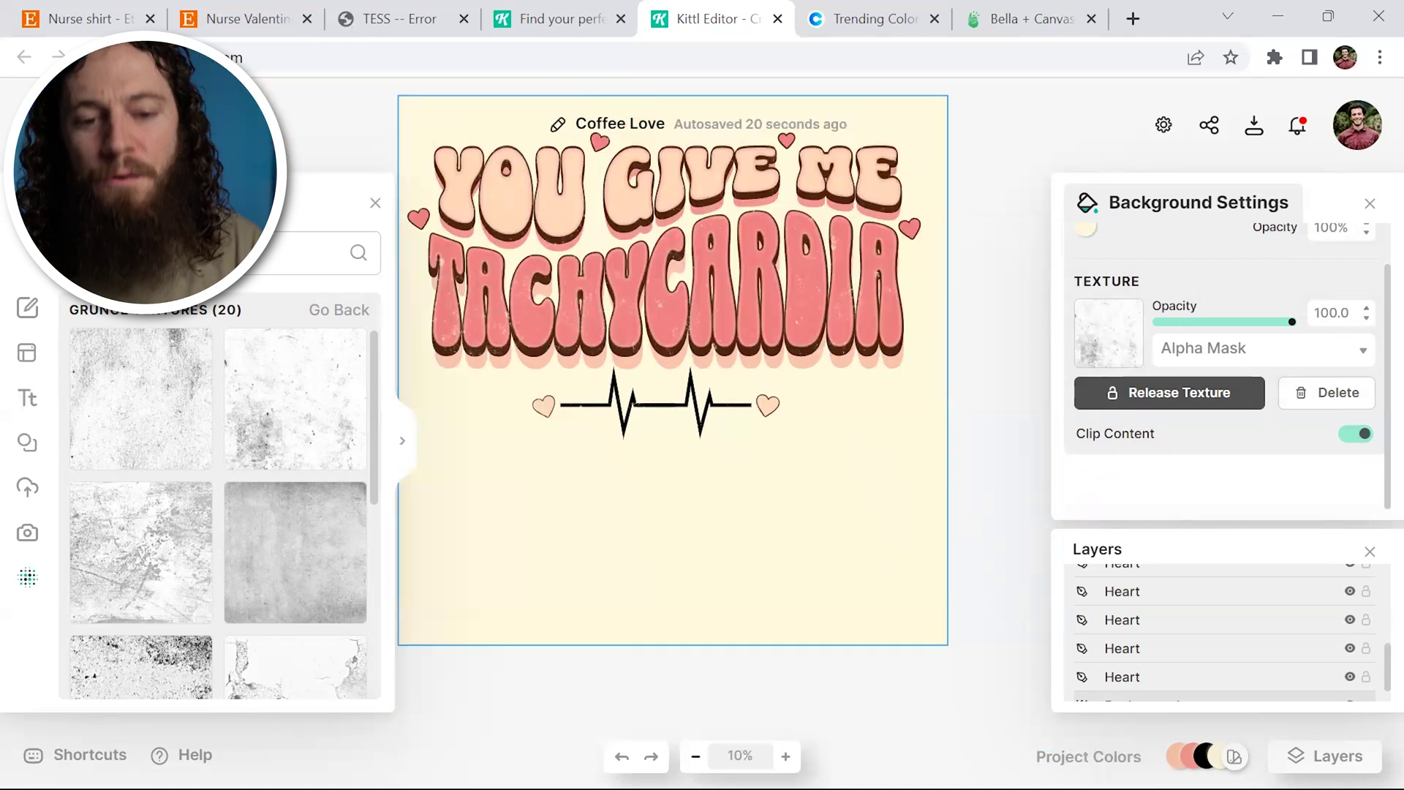
click(791, 370)
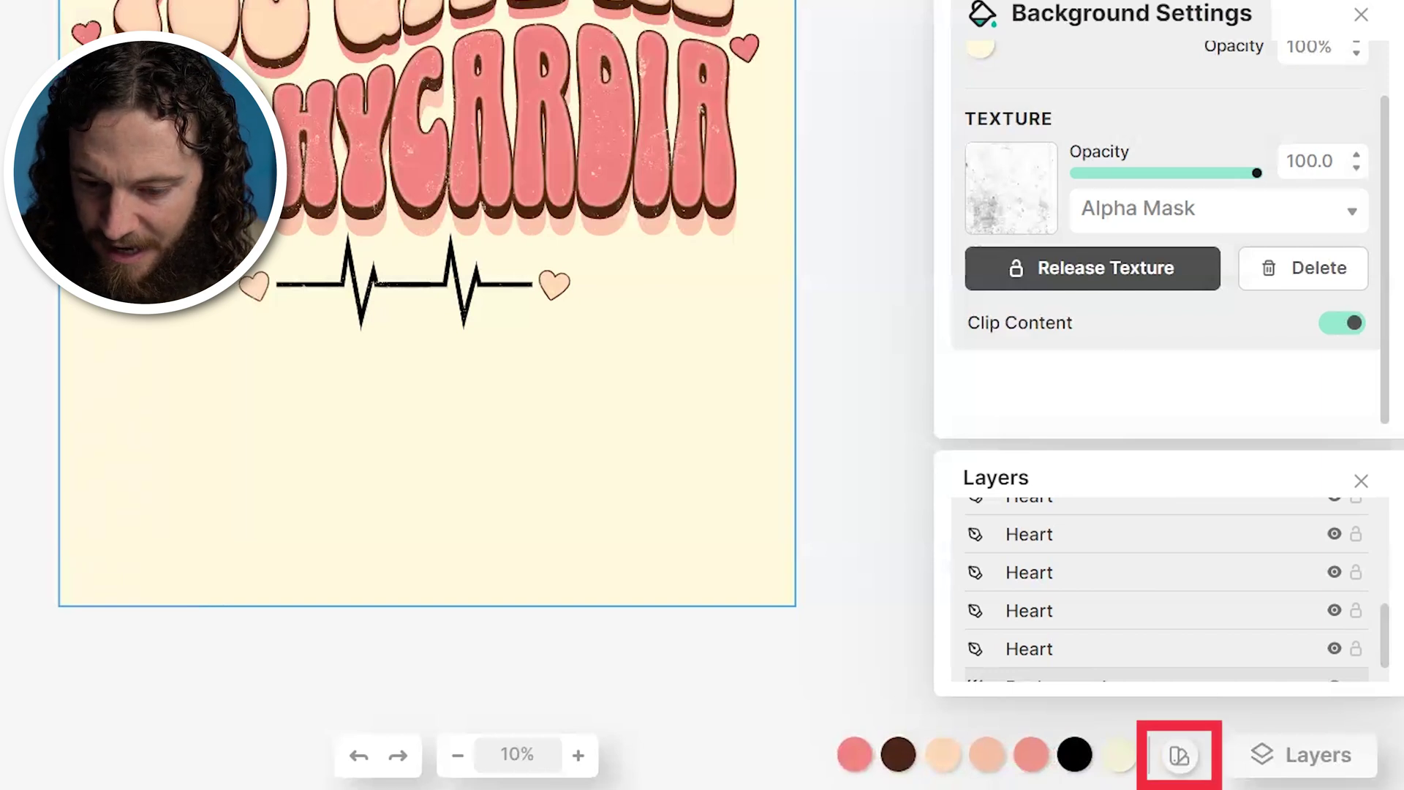
Try the Ocean Blue, Candy Shop and Deep Wood palettes on the project colors and settle on Lilac Wine.
click(1179, 755)
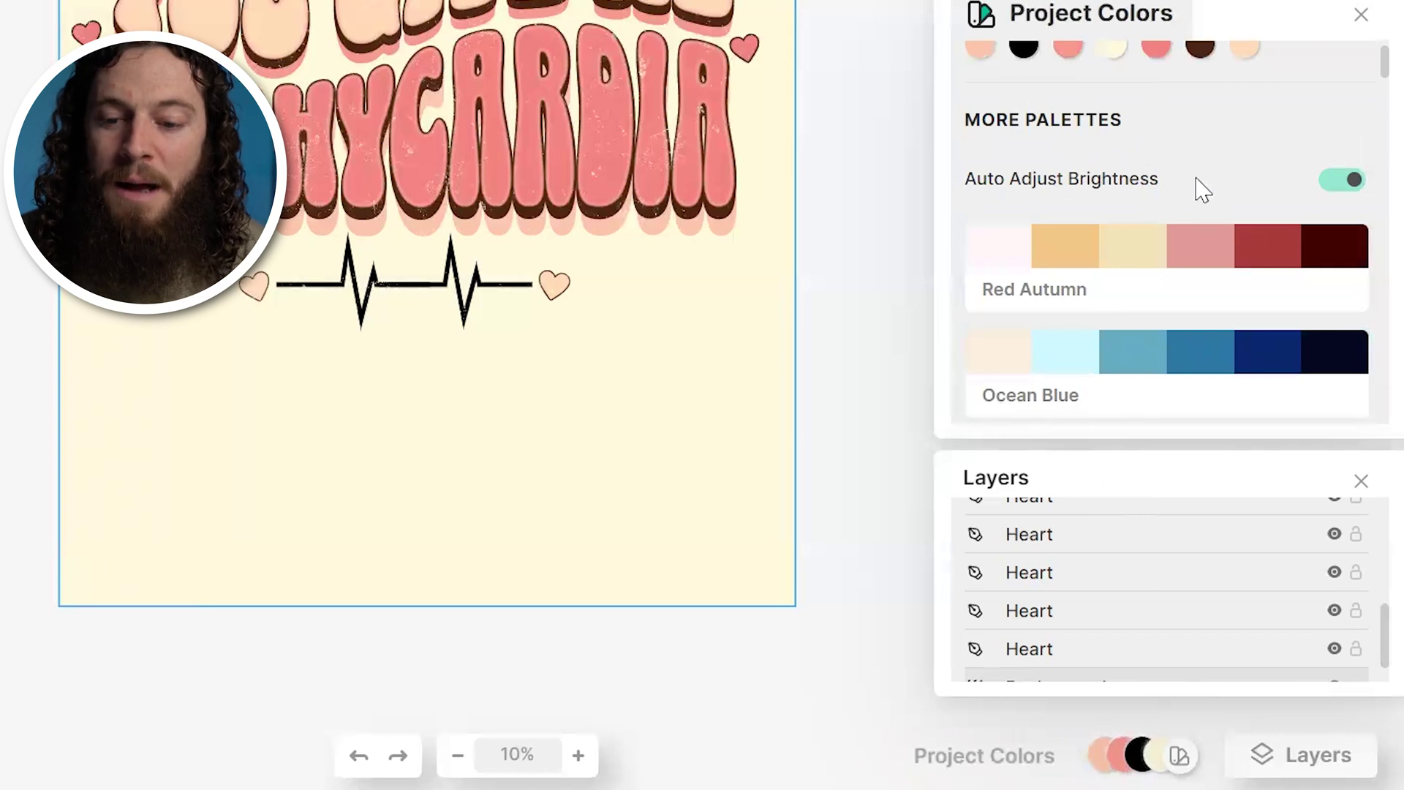
scroll(1219, 156, down, 3)
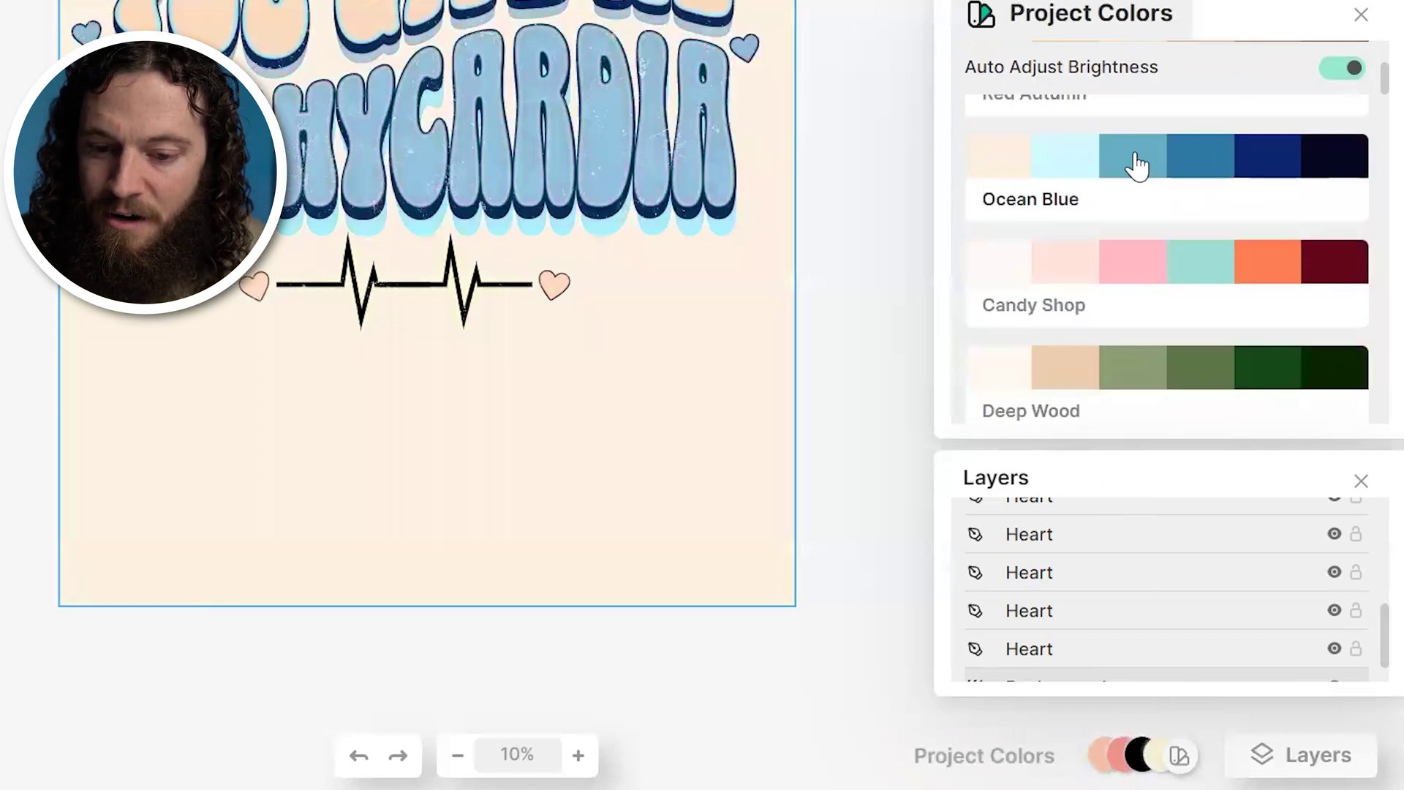
click(1147, 173)
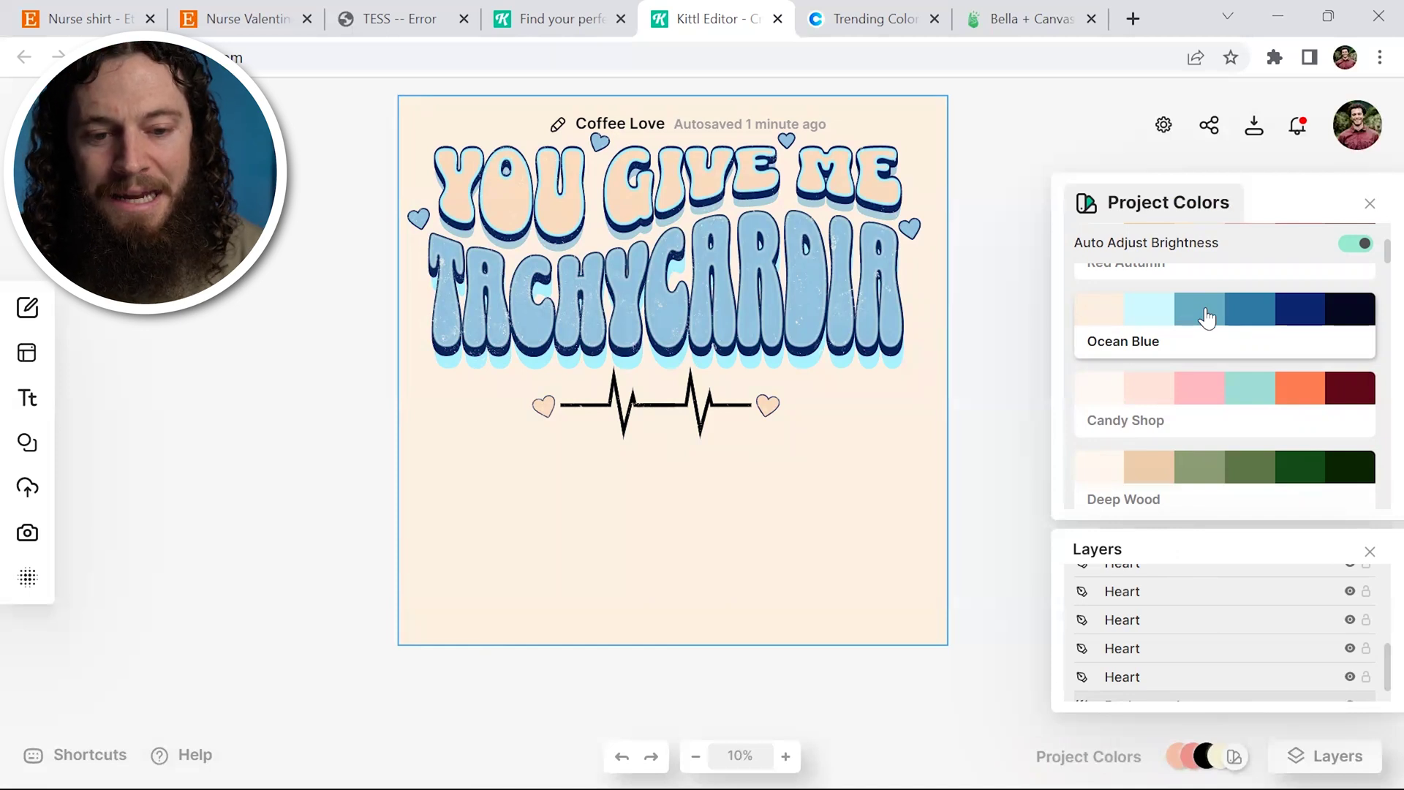
click(1206, 386)
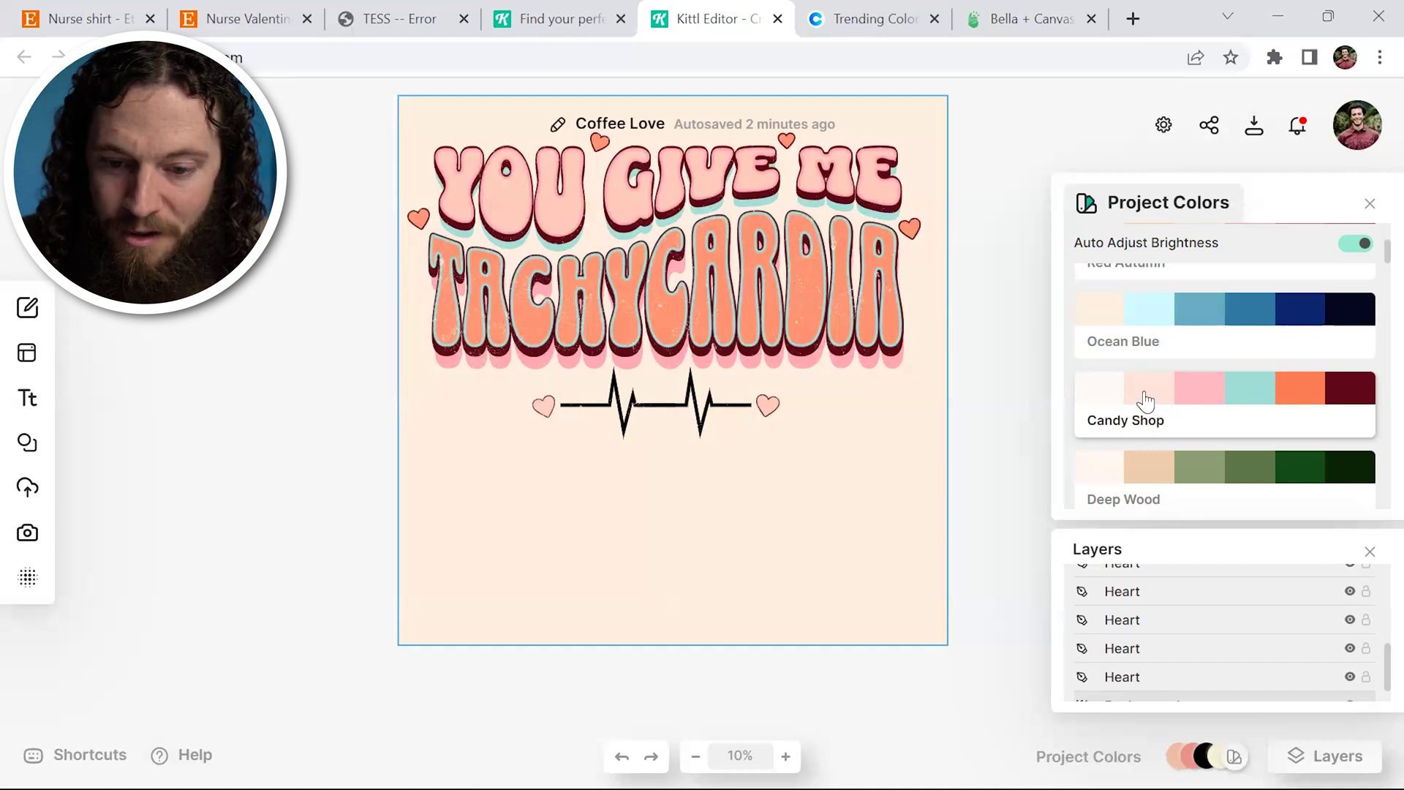
click(1167, 324)
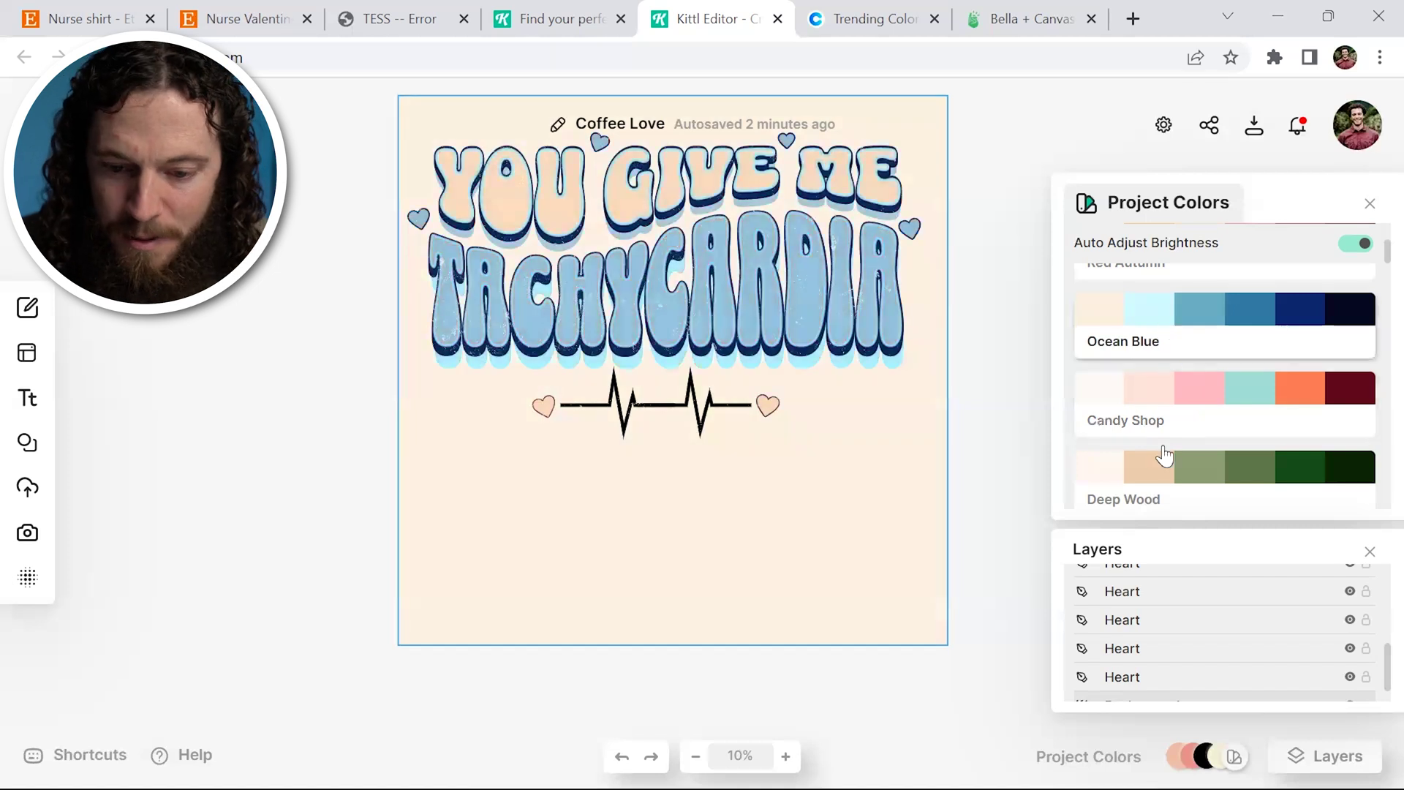
click(1167, 488)
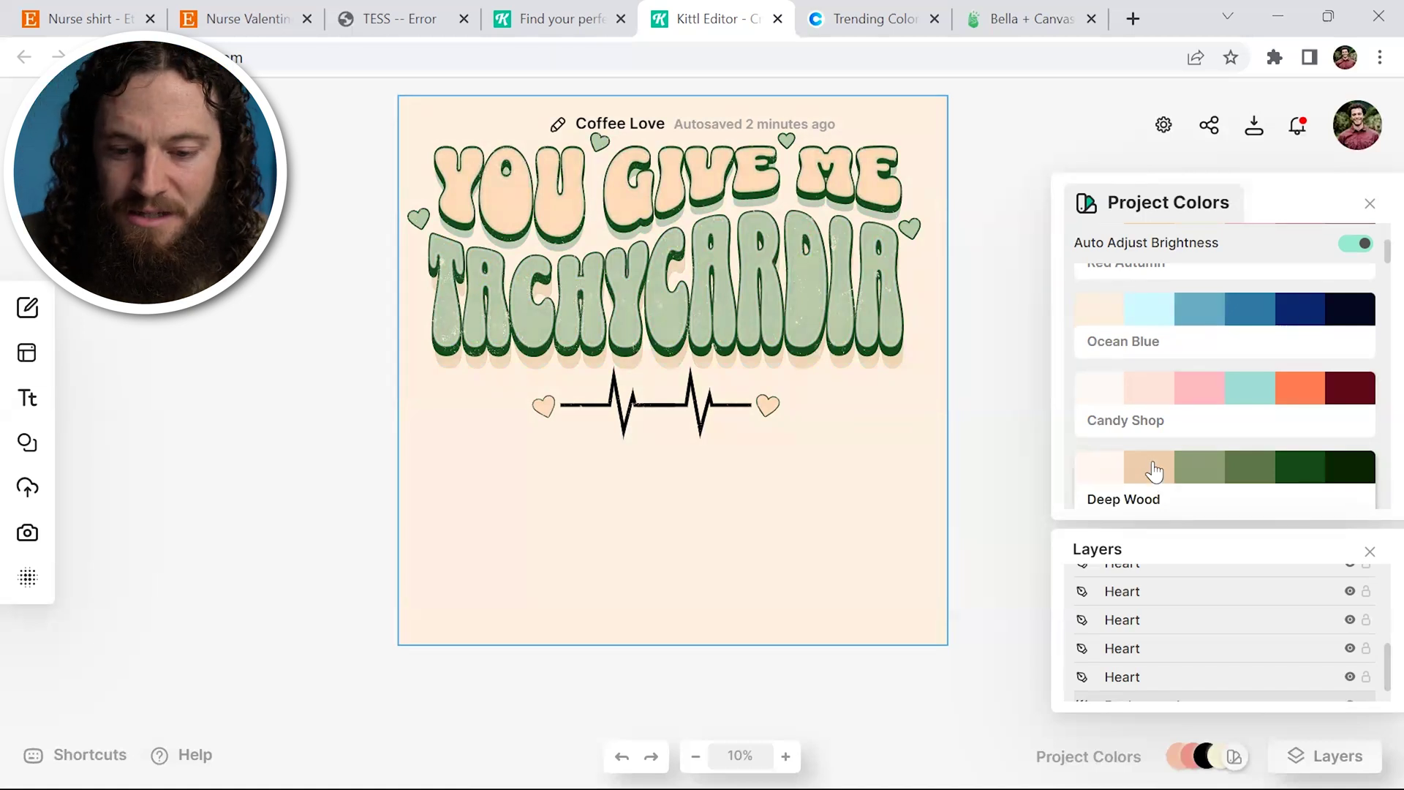
scroll(1153, 470, down, 2)
click(1189, 415)
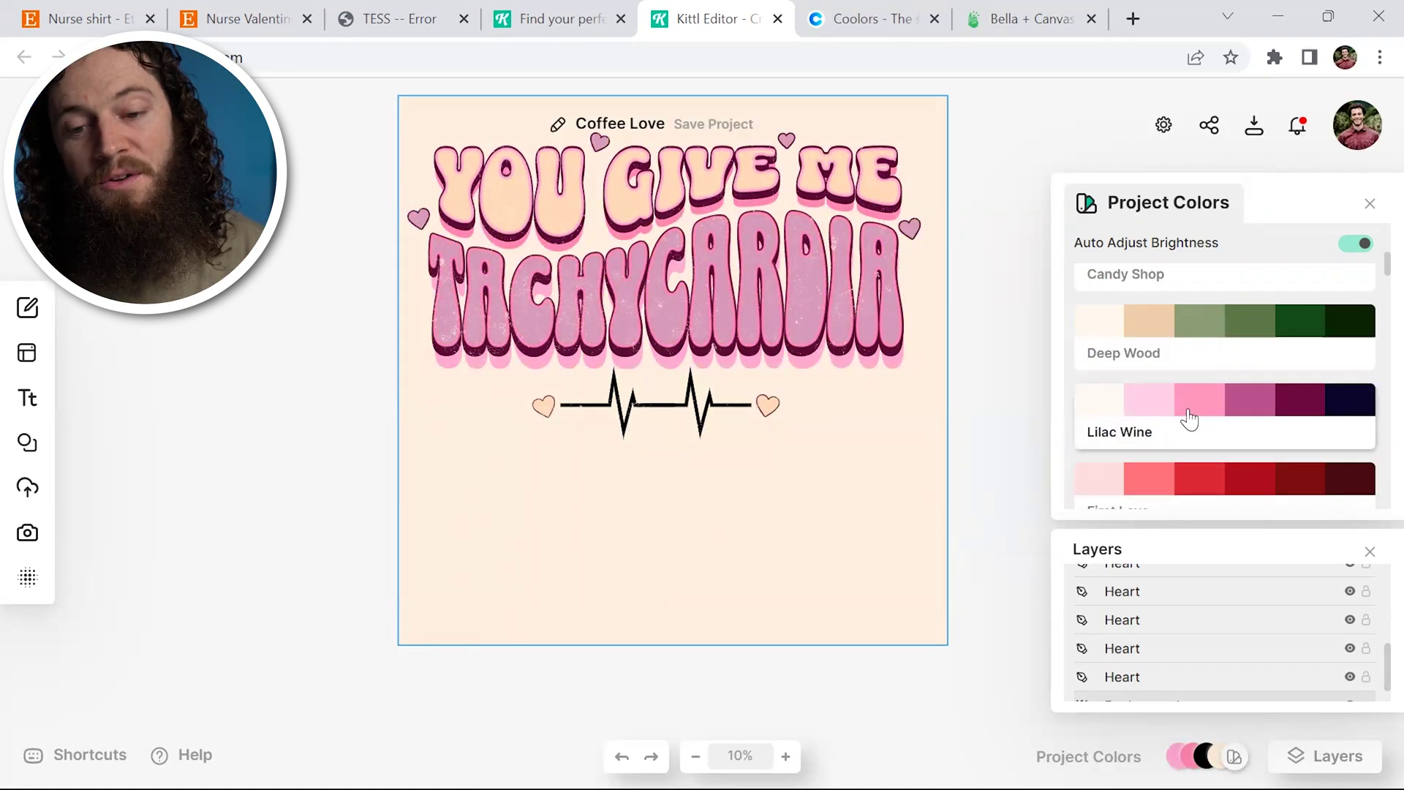
click(1137, 346)
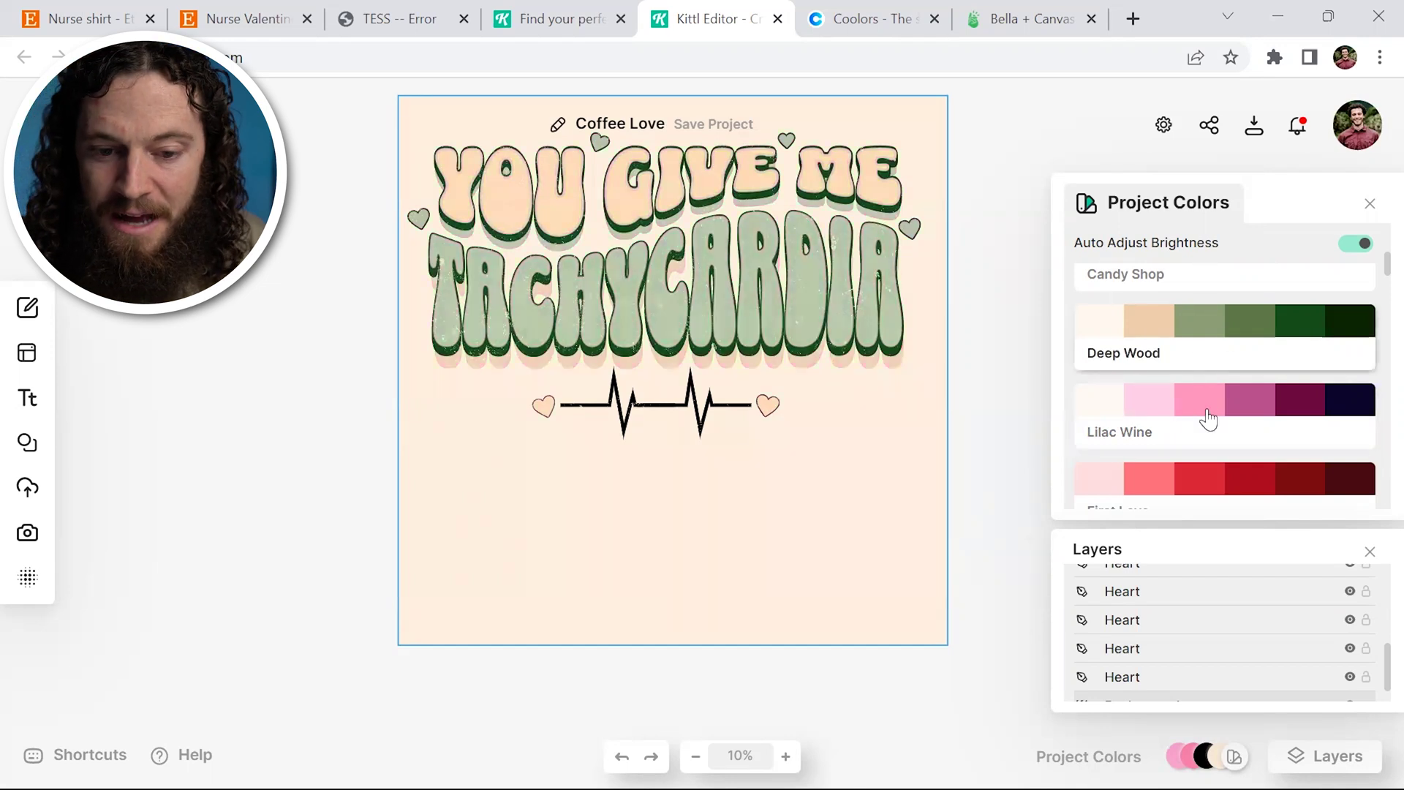
click(1208, 418)
Switch to the Coolors trending palettes and copy the dark navy hex code 03045E from a blue palette.
click(856, 30)
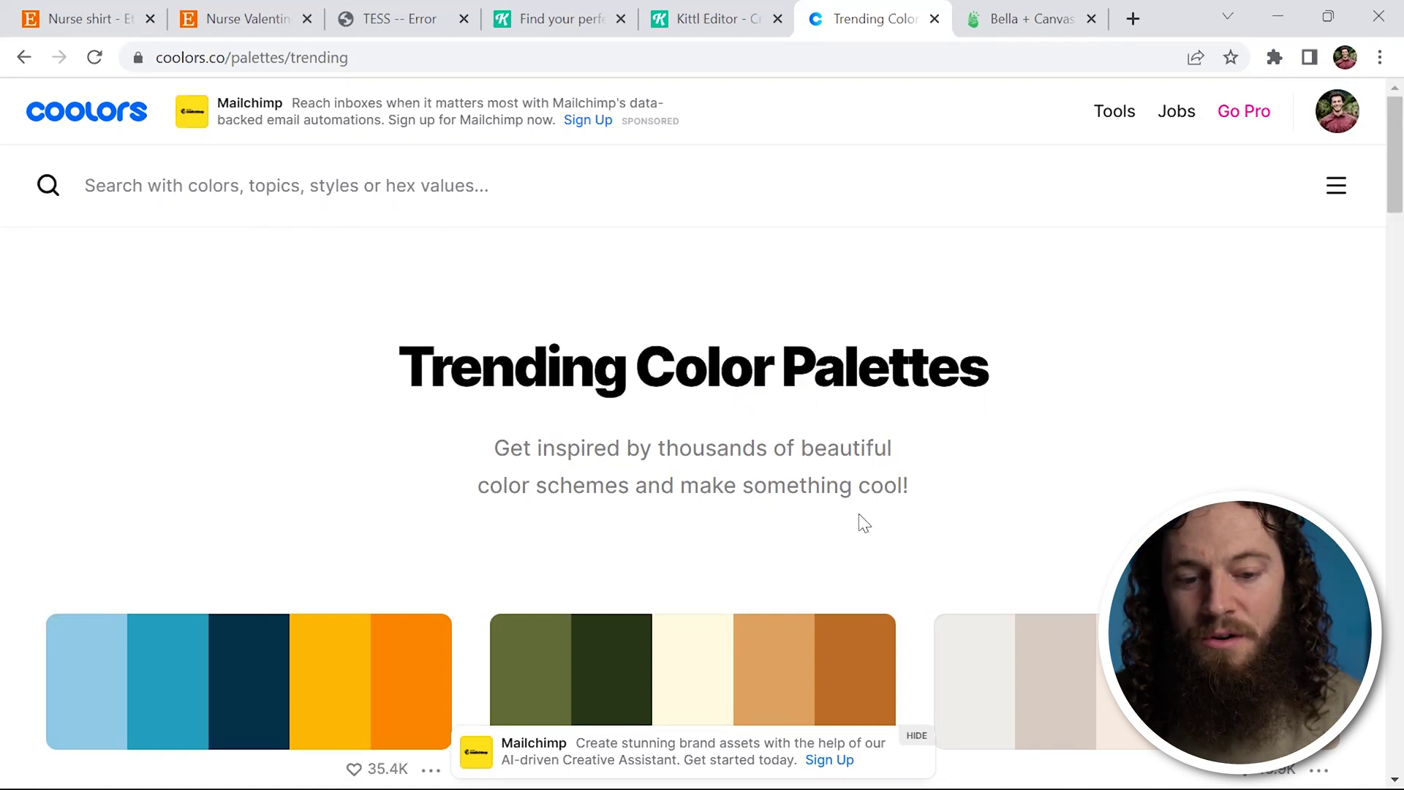
scroll(914, 460, down, 5)
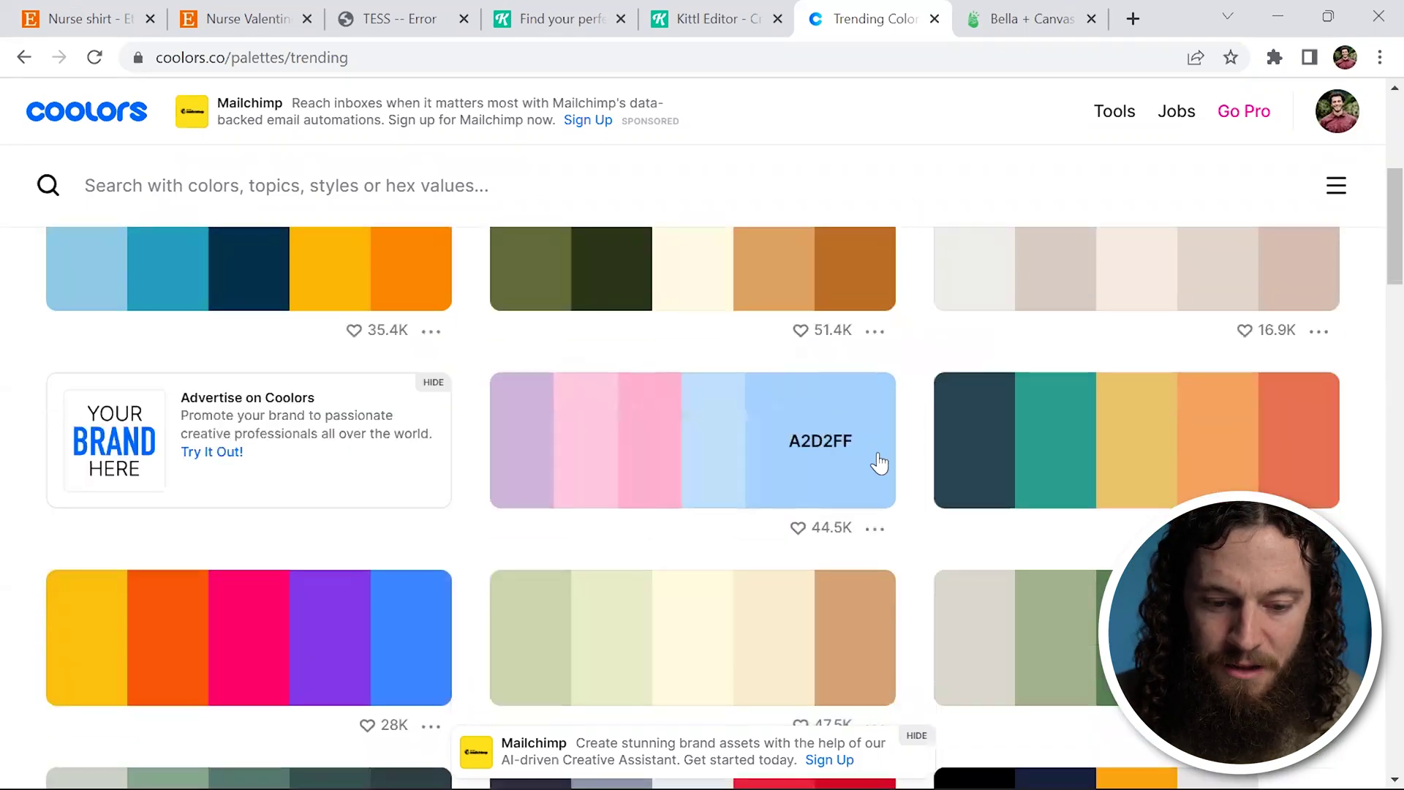
scroll(878, 460, down, 10)
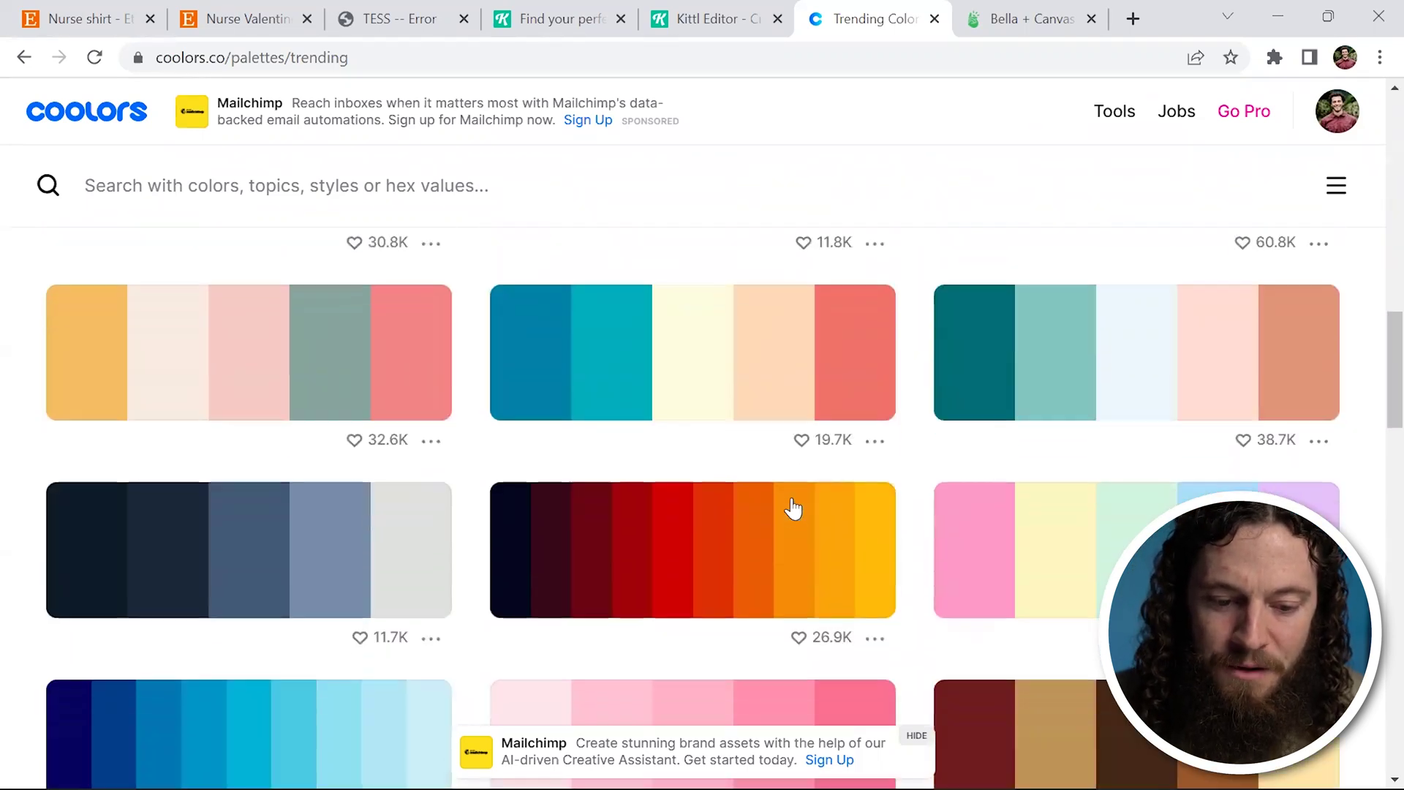
scroll(795, 512, down, 5)
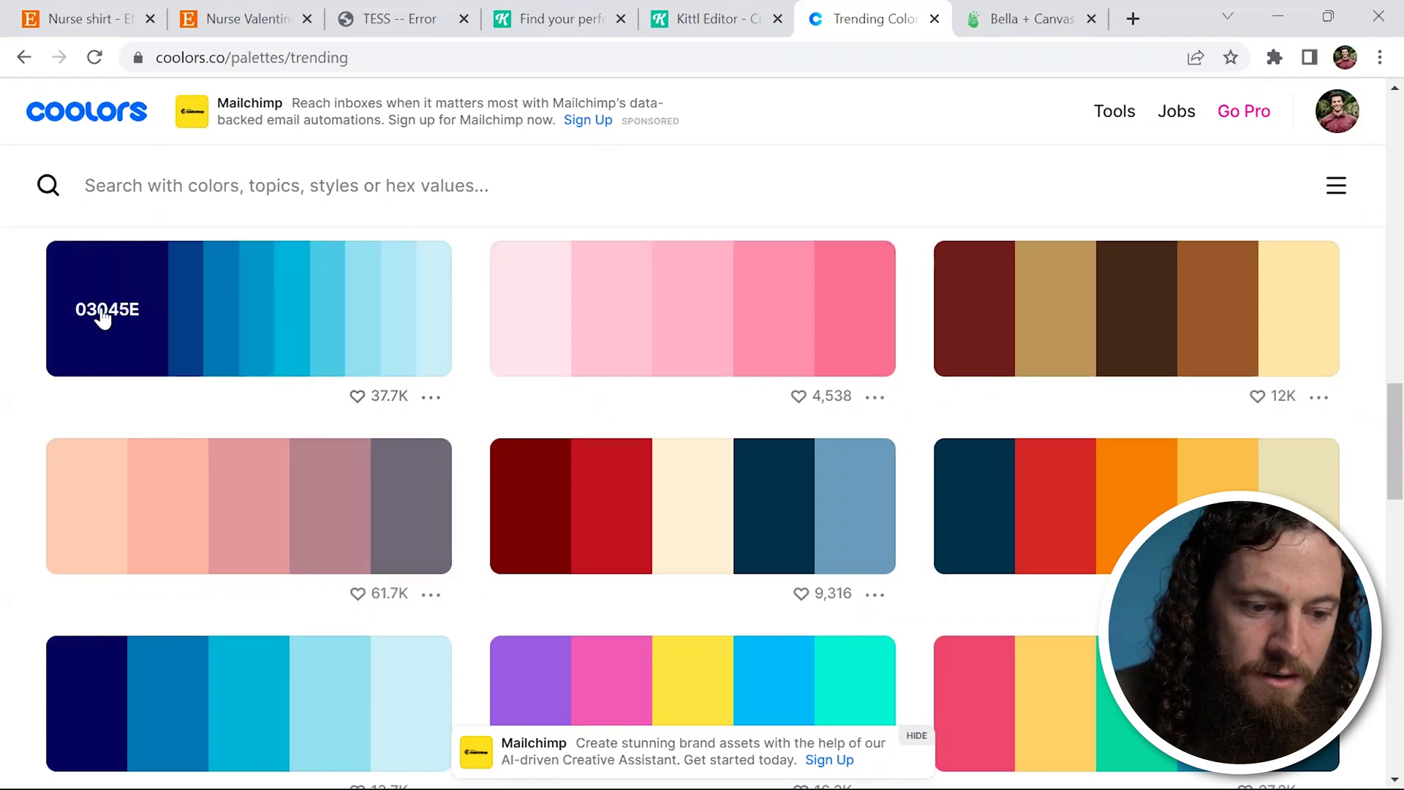
click(103, 316)
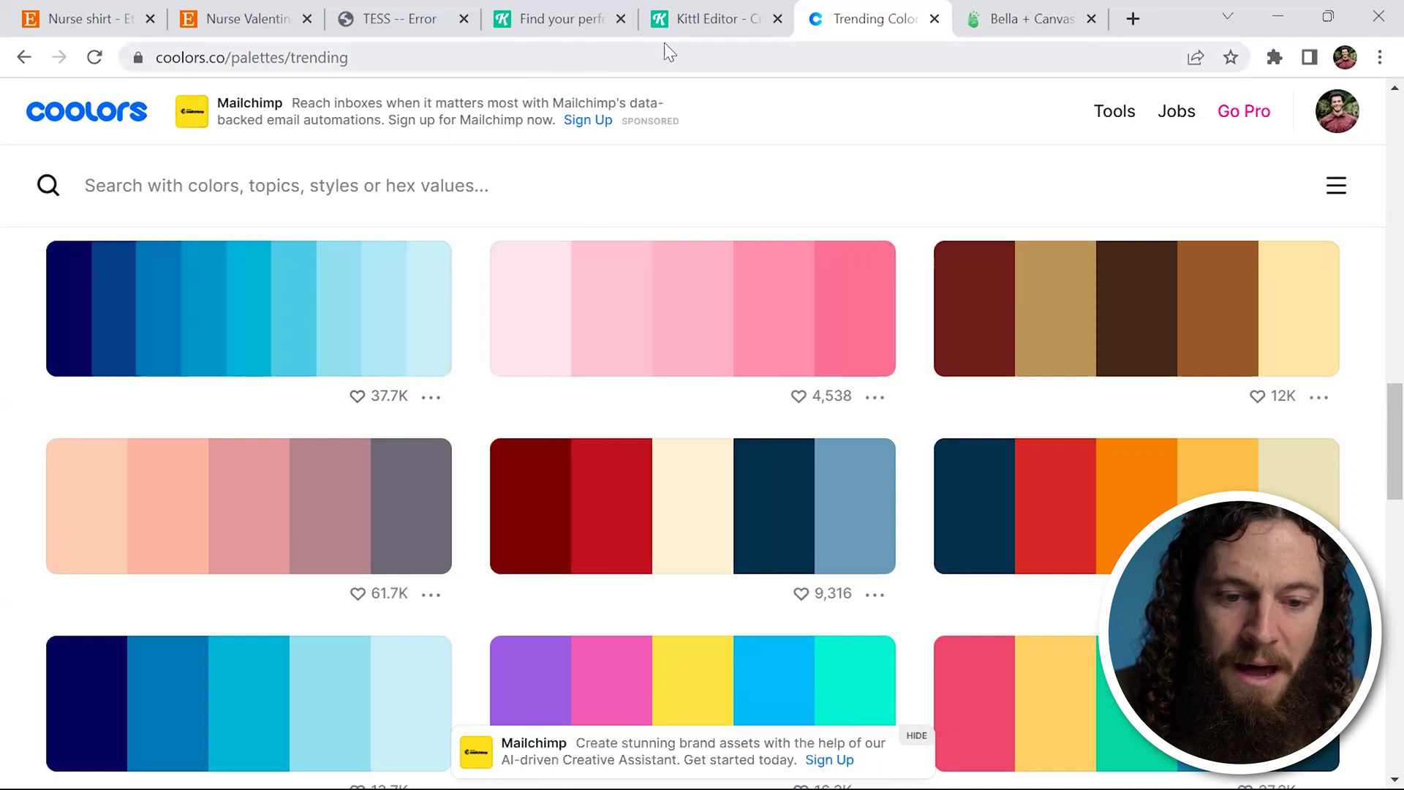
Return to Kittl, add a circle from the basic shapes and place it in the artboard's lower-left corner.
click(678, 31)
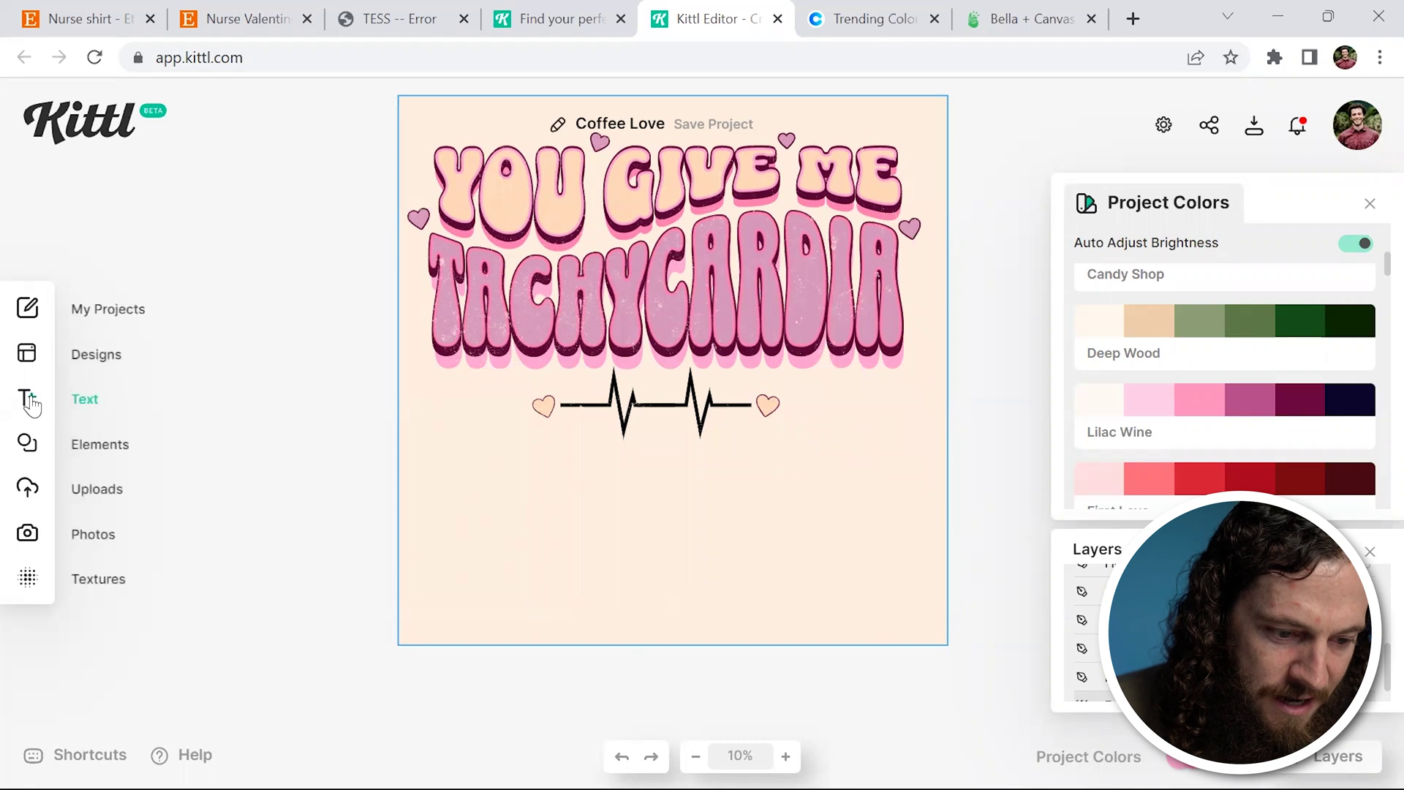
click(31, 445)
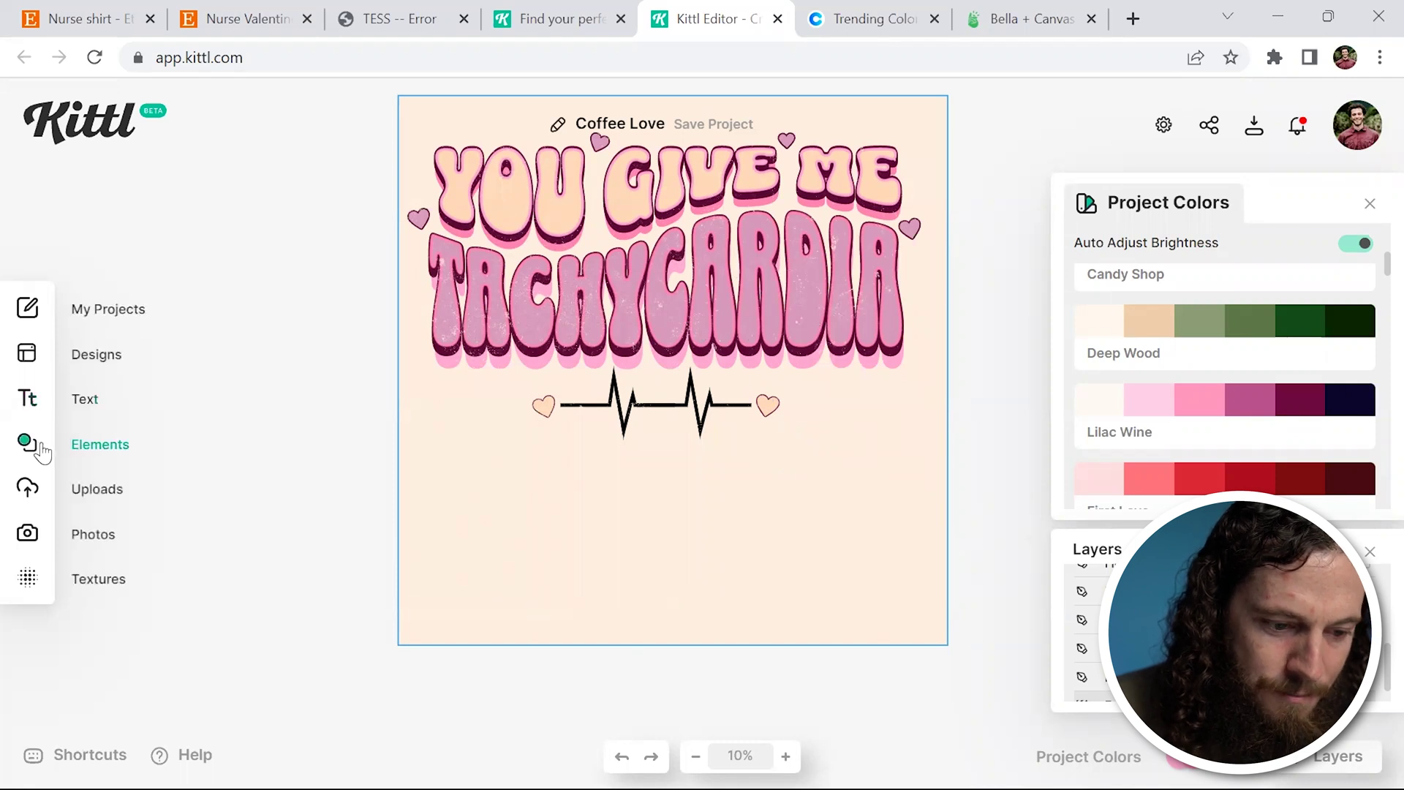
scroll(247, 472, down, 2)
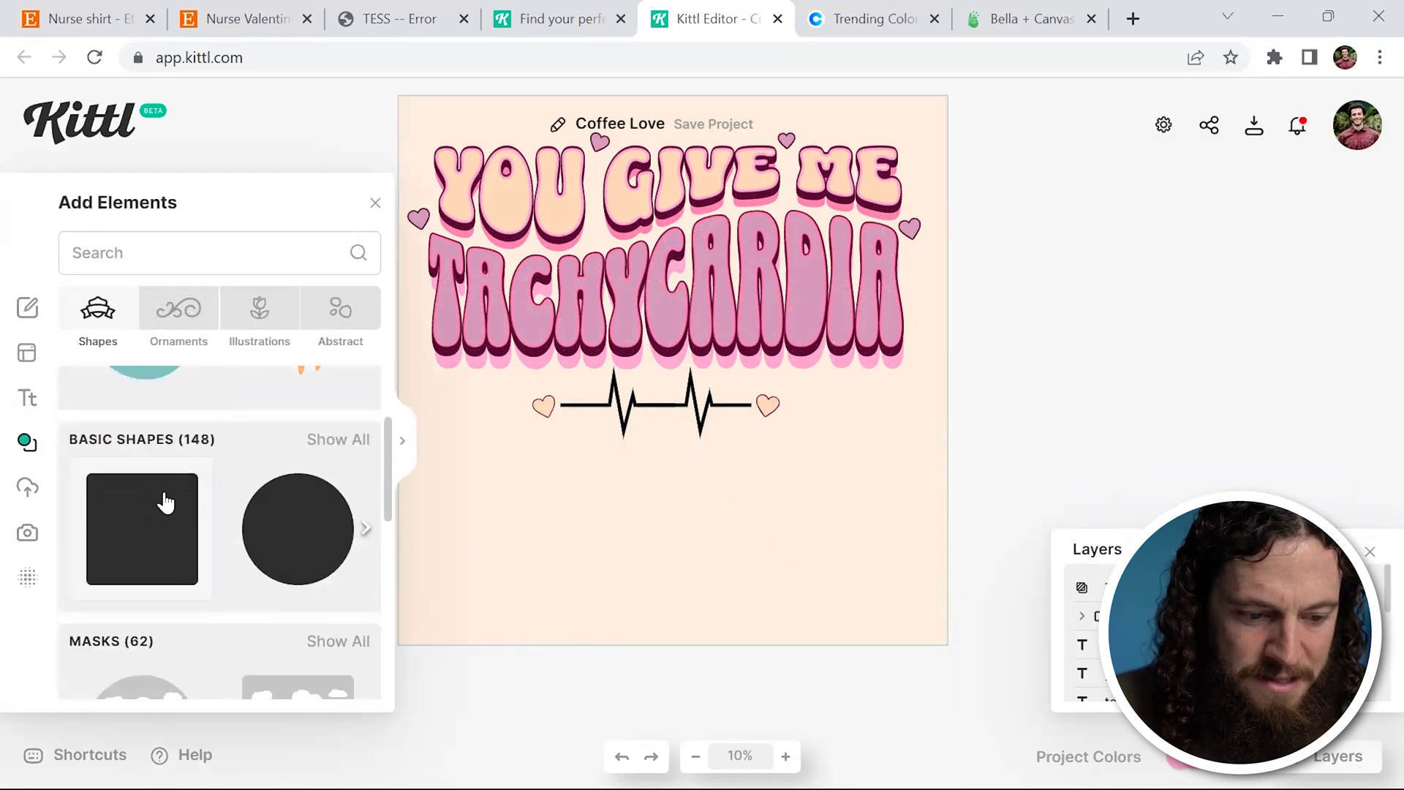
click(296, 531)
drag(795, 516, 496, 565)
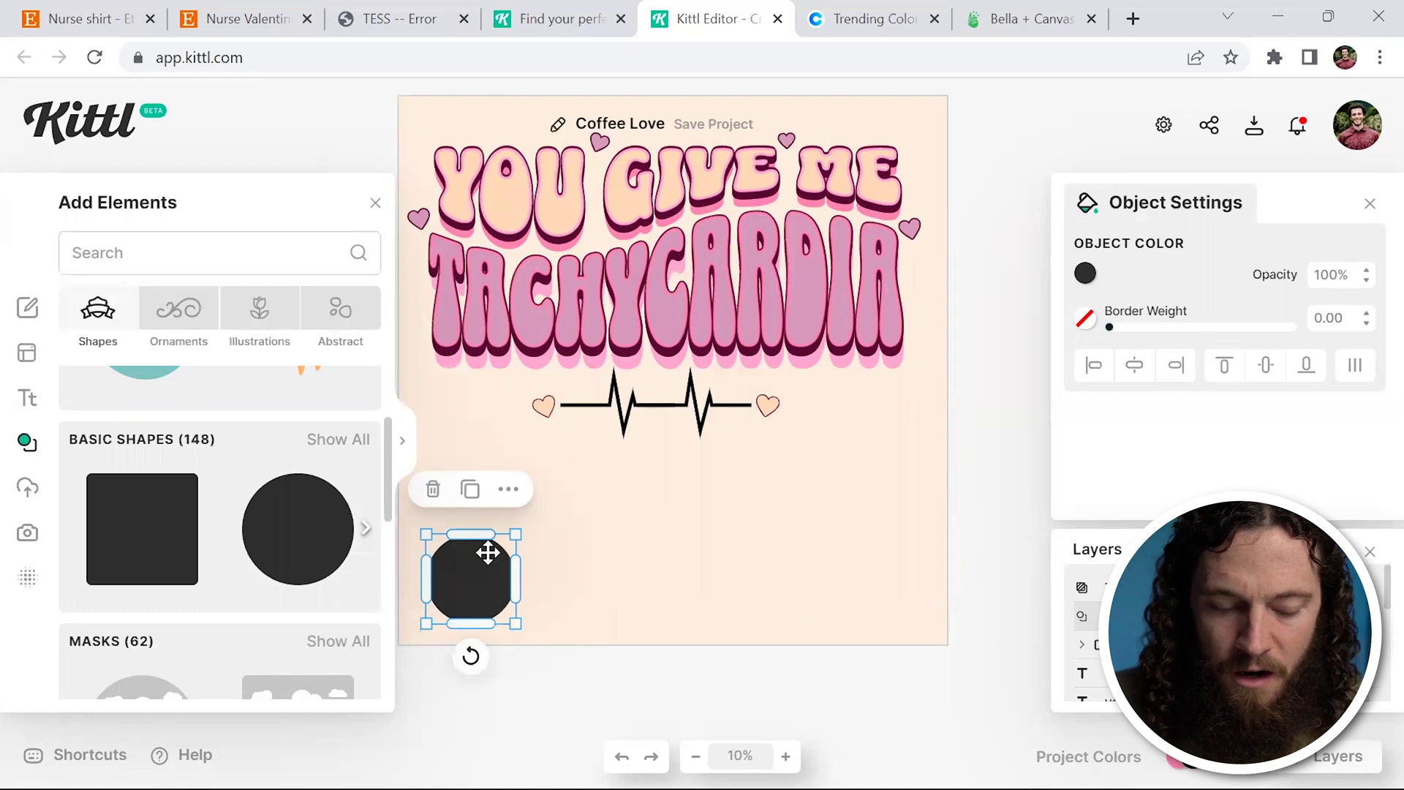
Set the circle's fill color to hex 03045e and deselect it.
click(1085, 273)
double_click(795, 609)
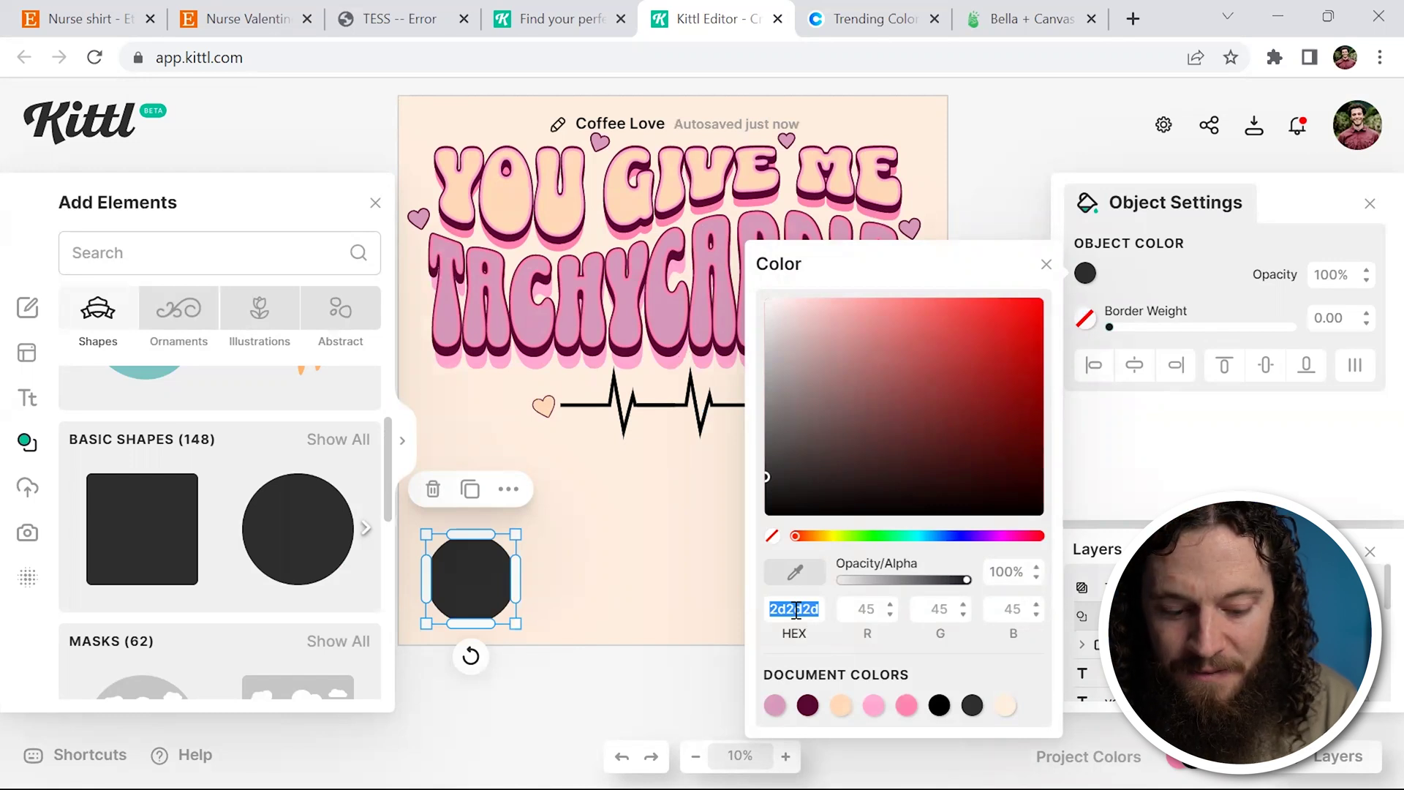
key(ctrl+v)
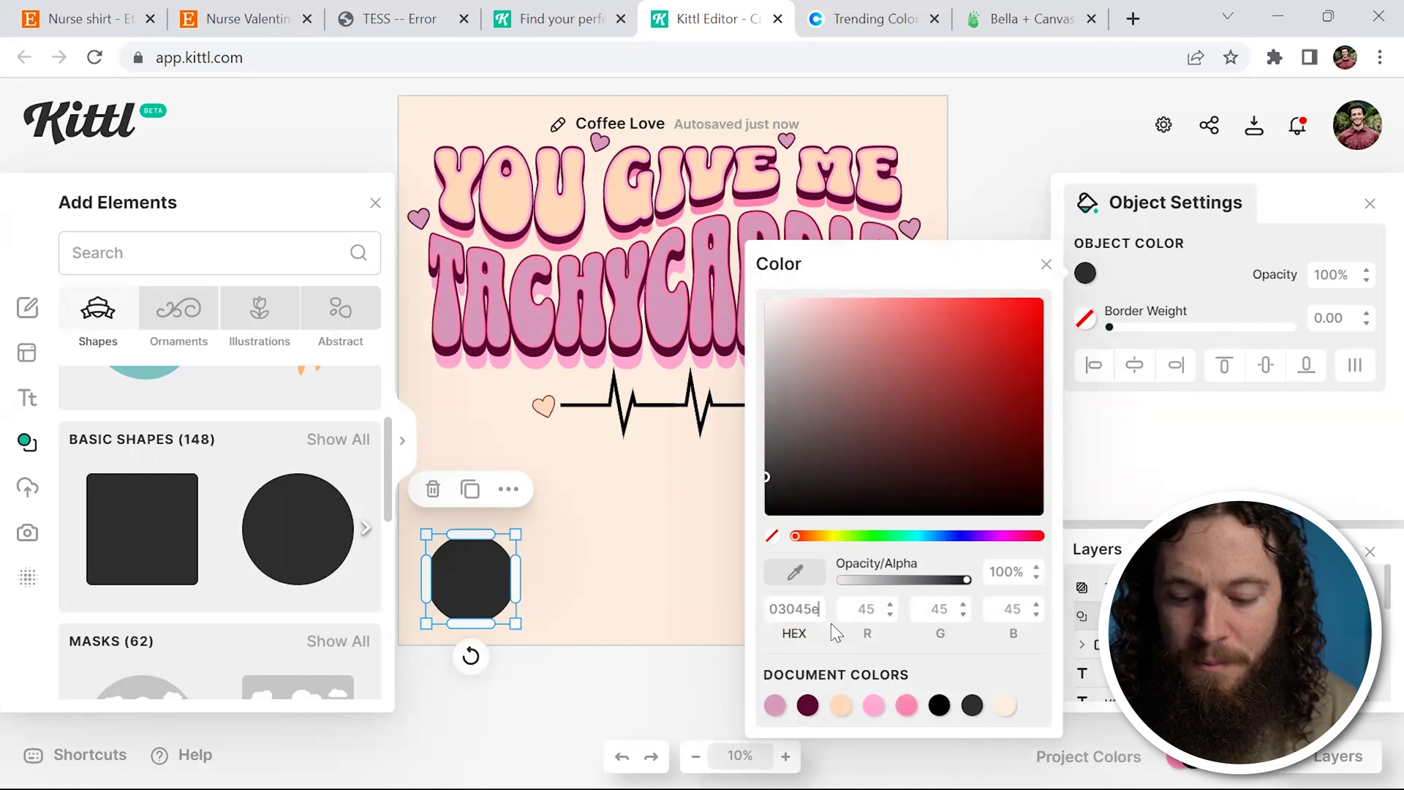
key(Return)
click(683, 648)
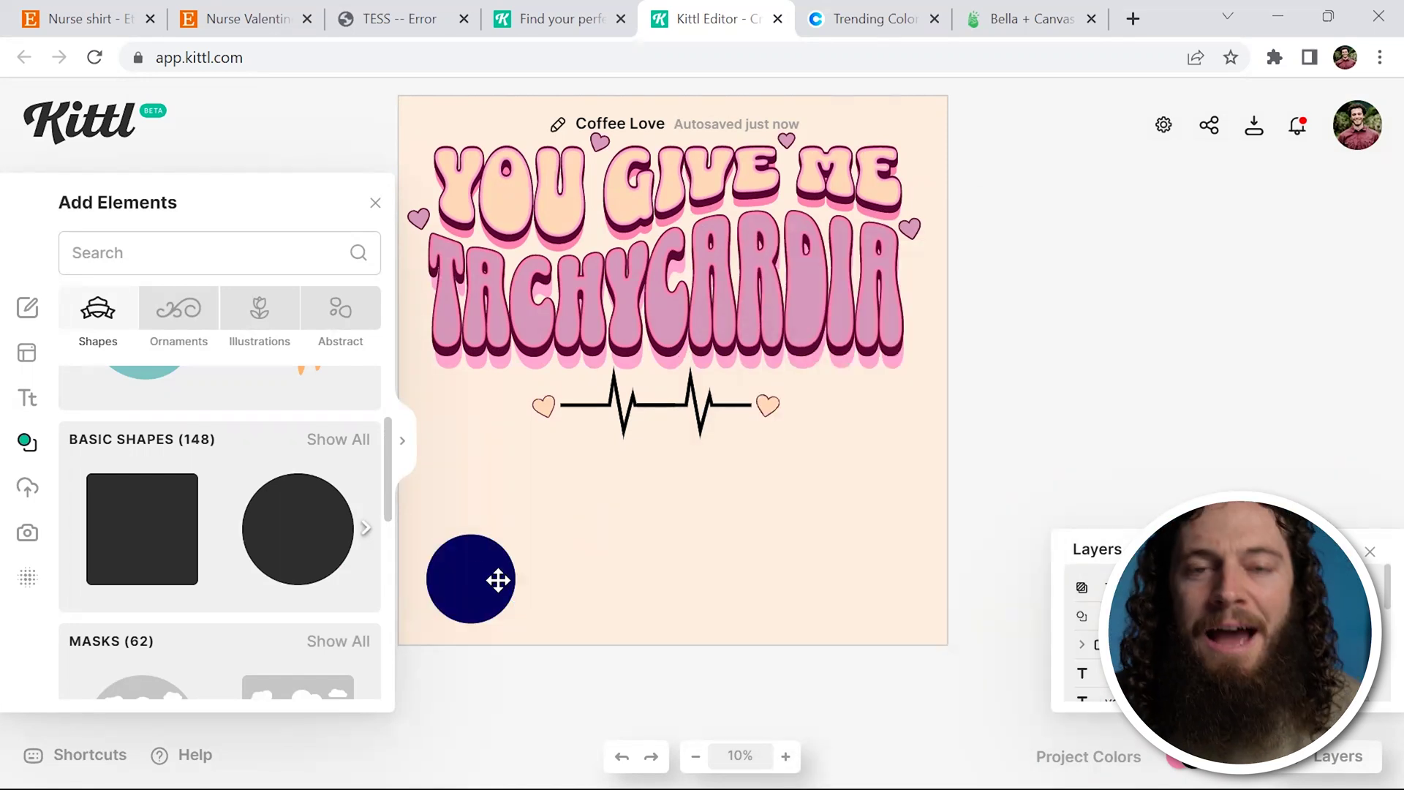
Duplicate the navy circle, place the copy to its right and recolor it with the palette's second, lighter blue.
click(477, 574)
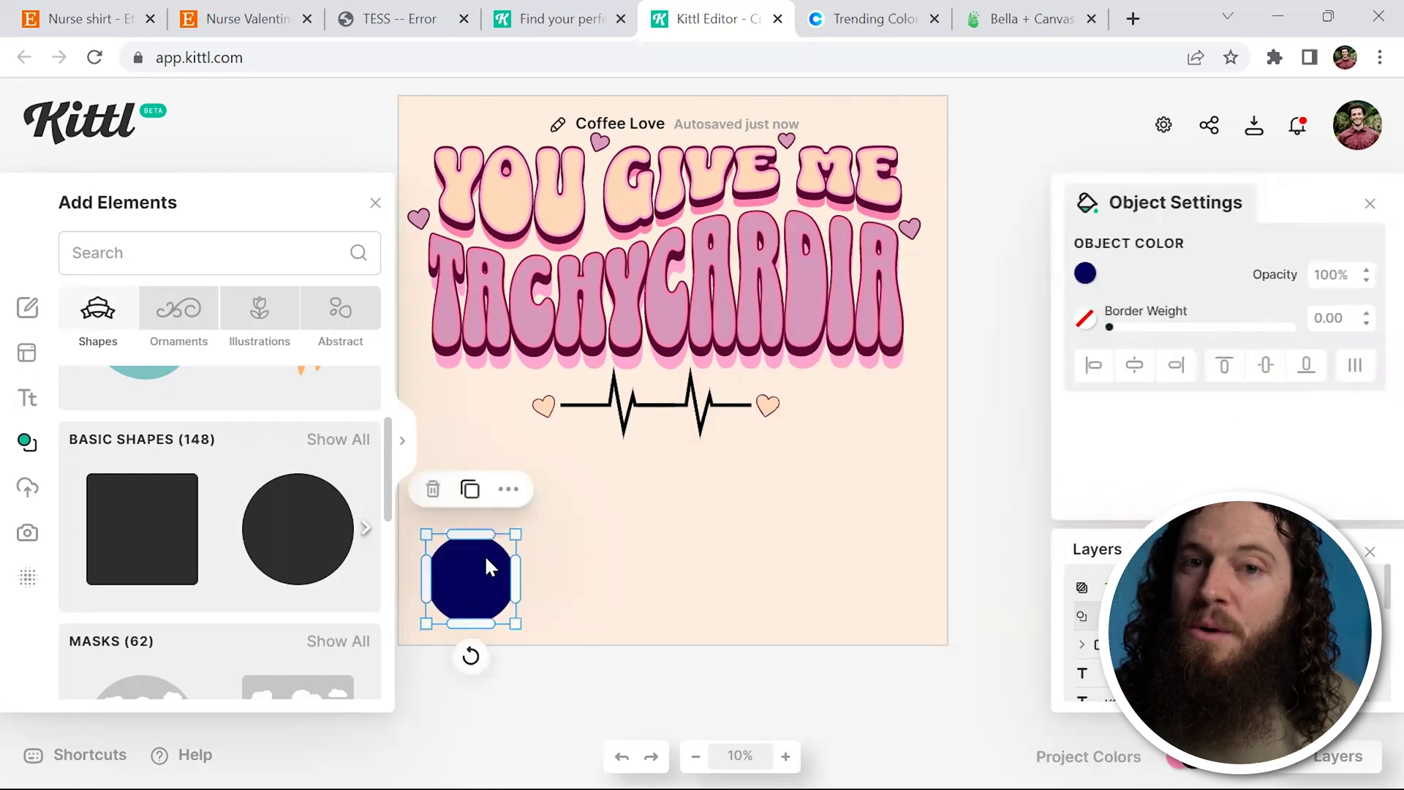
key(ctrl+v)
drag(478, 574, 586, 574)
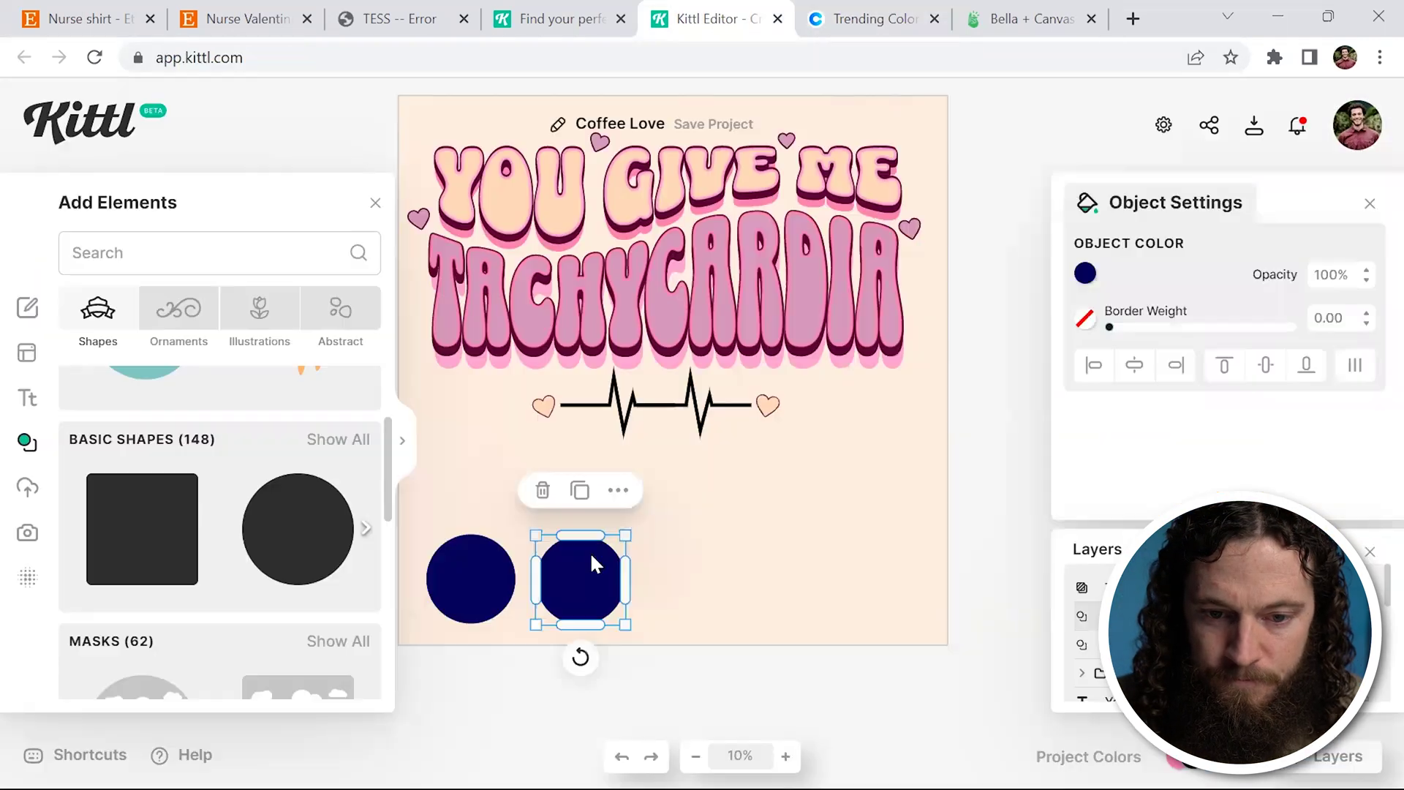
click(1085, 273)
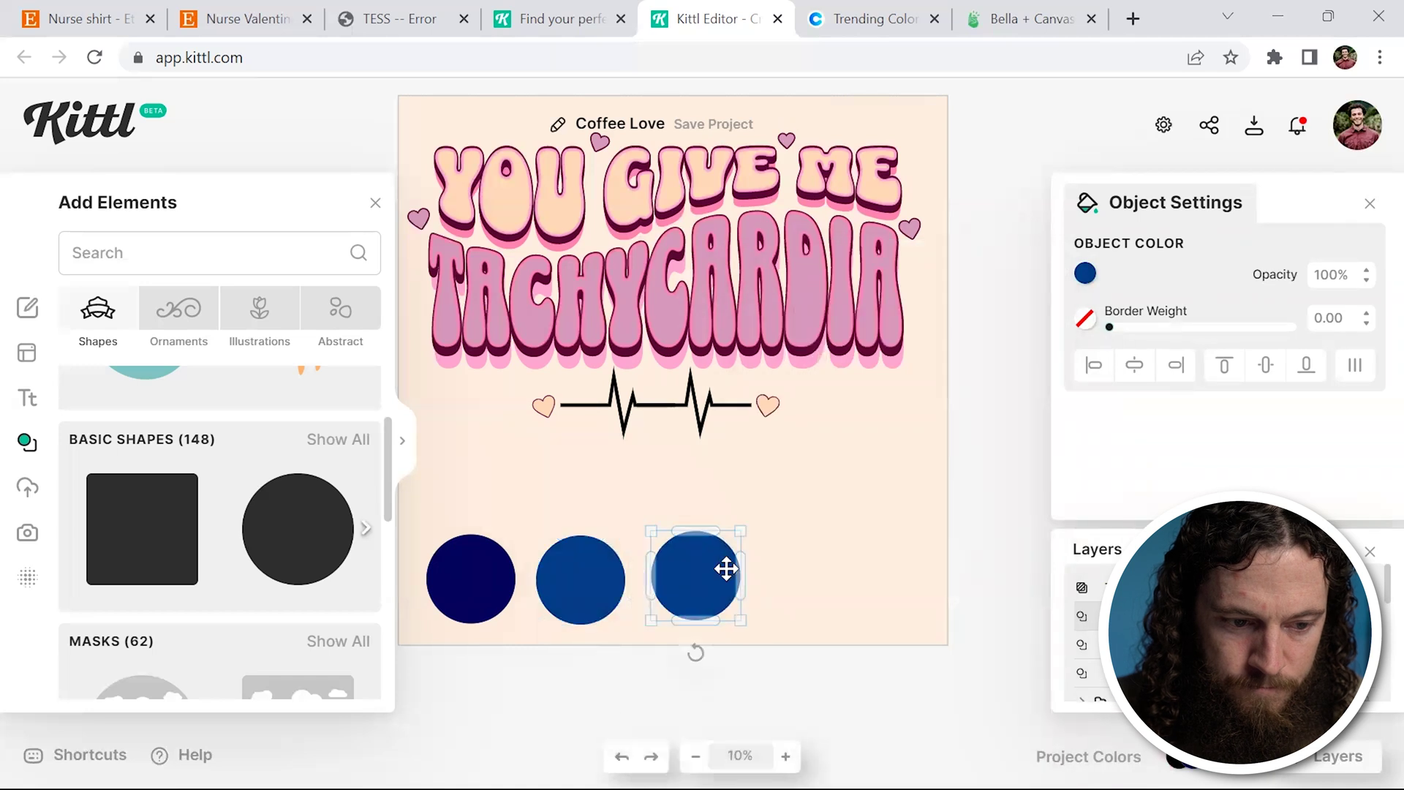
Copy the next blue shades from the Coolors palette and use them to fill further circle copies in Kittl.
key(ctrl+Tab)
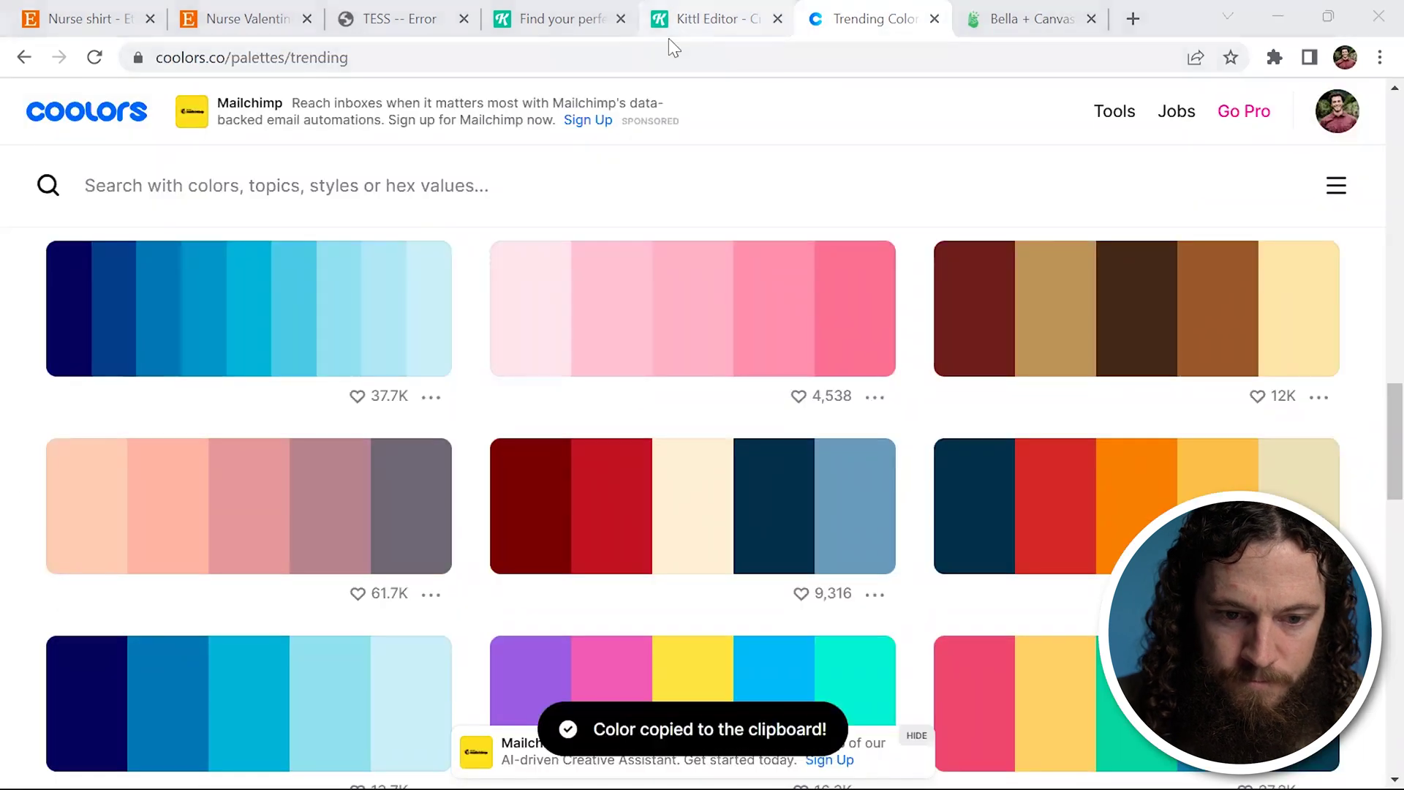
key(ctrl+shift+Tab)
key(ctrl+Tab)
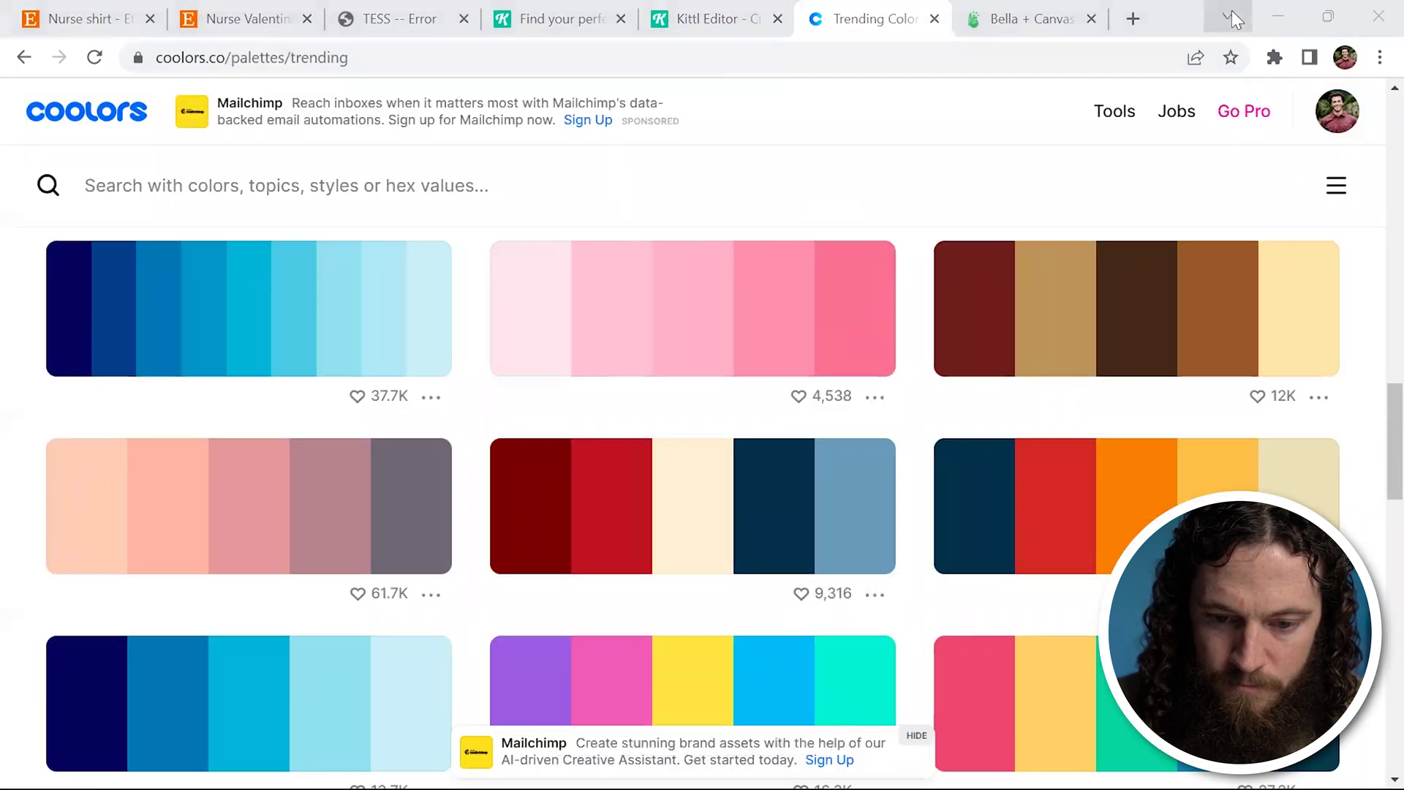
Select the four blue circles together, rotate them a quarter turn into a column and move them beside the artboard.
drag(871, 517, 453, 618)
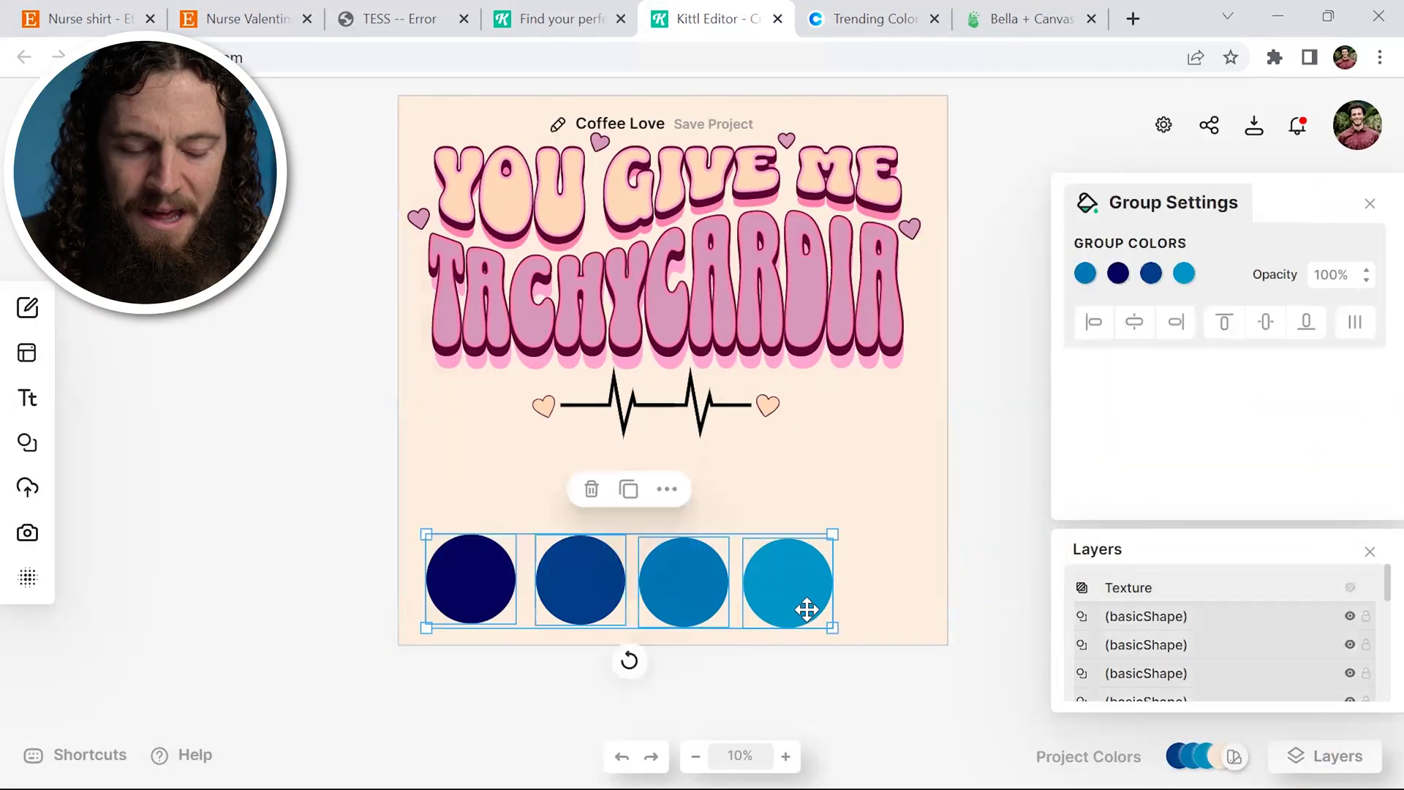
drag(629, 660, 550, 580)
drag(637, 548, 283, 410)
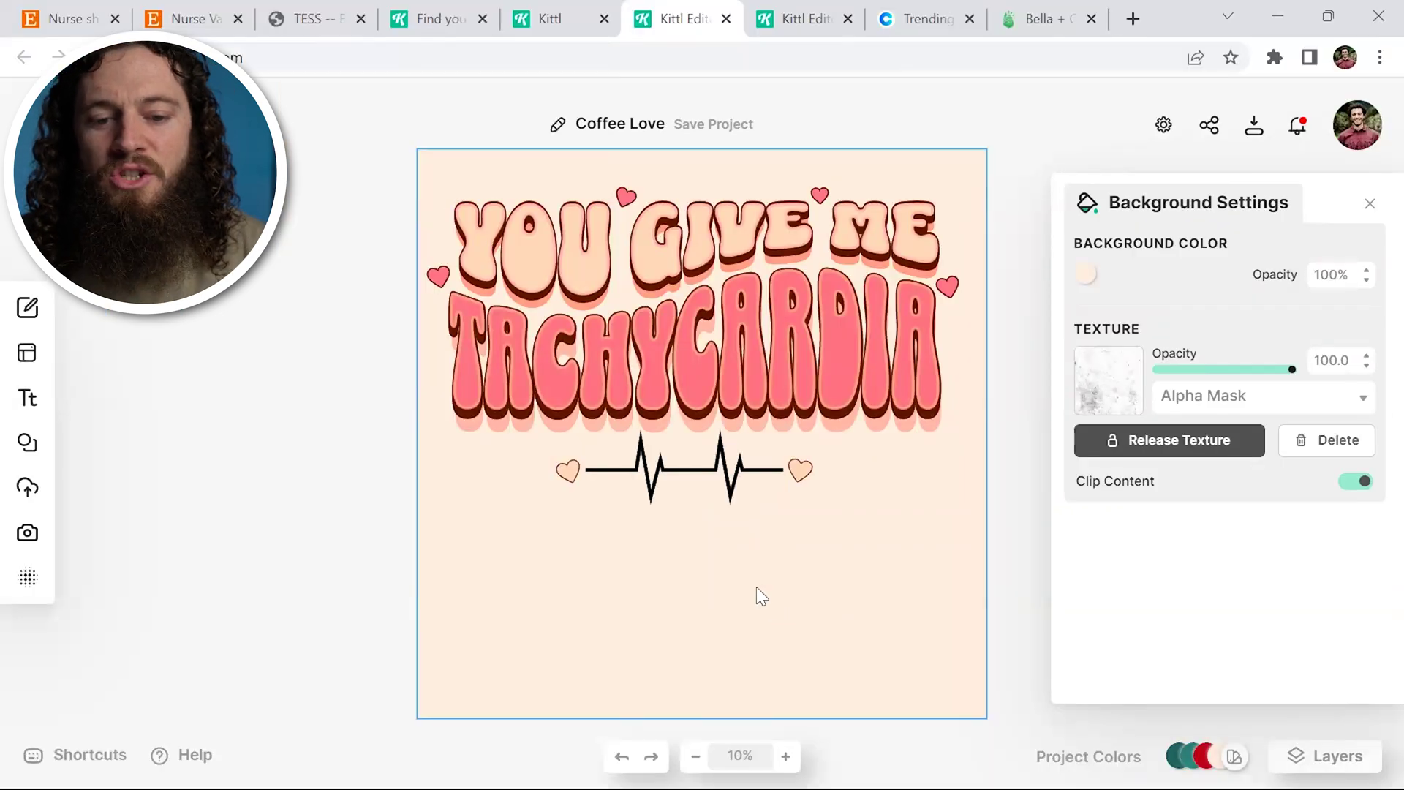
Recolor the heartbeat line from black to the dark brown document color used for the lettering's shadow and deselect it.
click(725, 470)
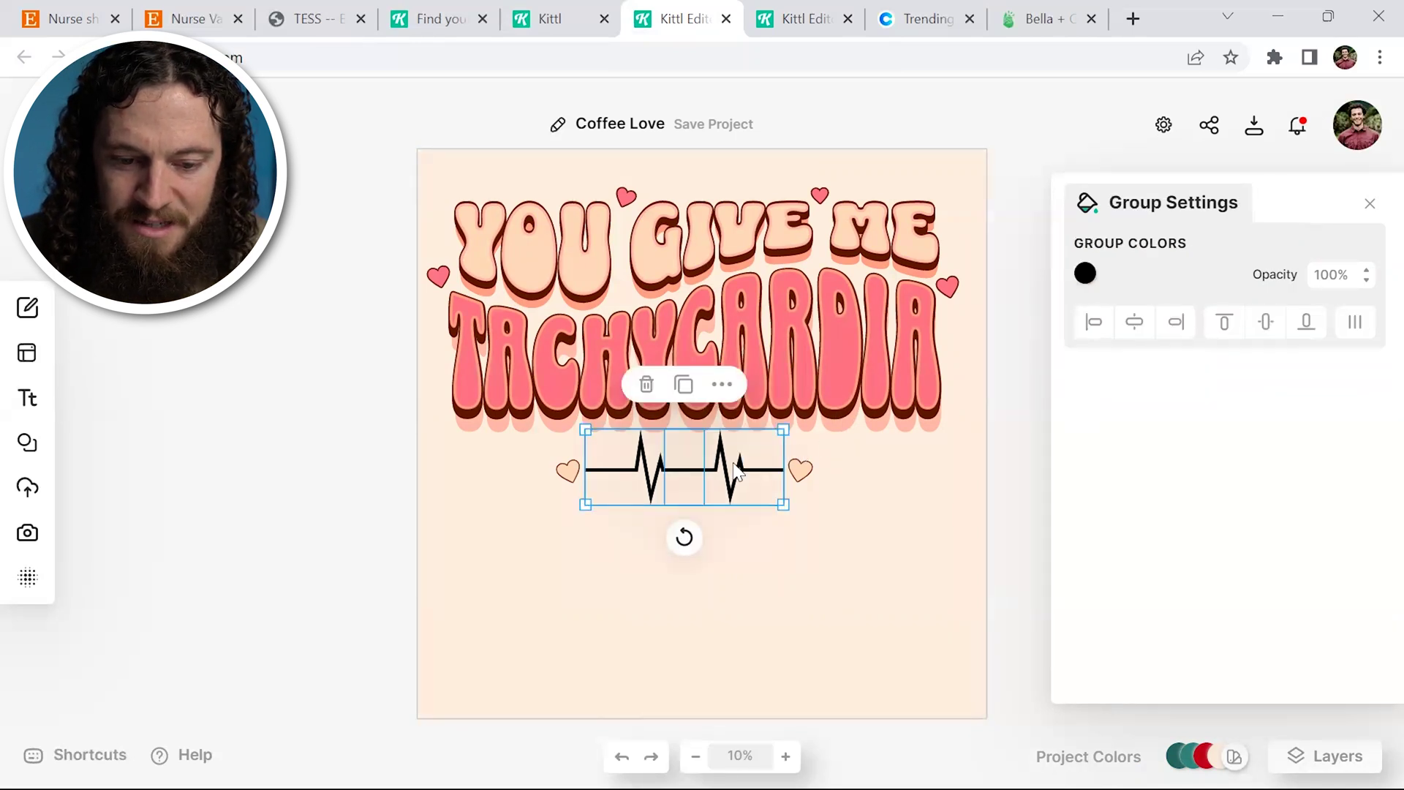
click(1085, 273)
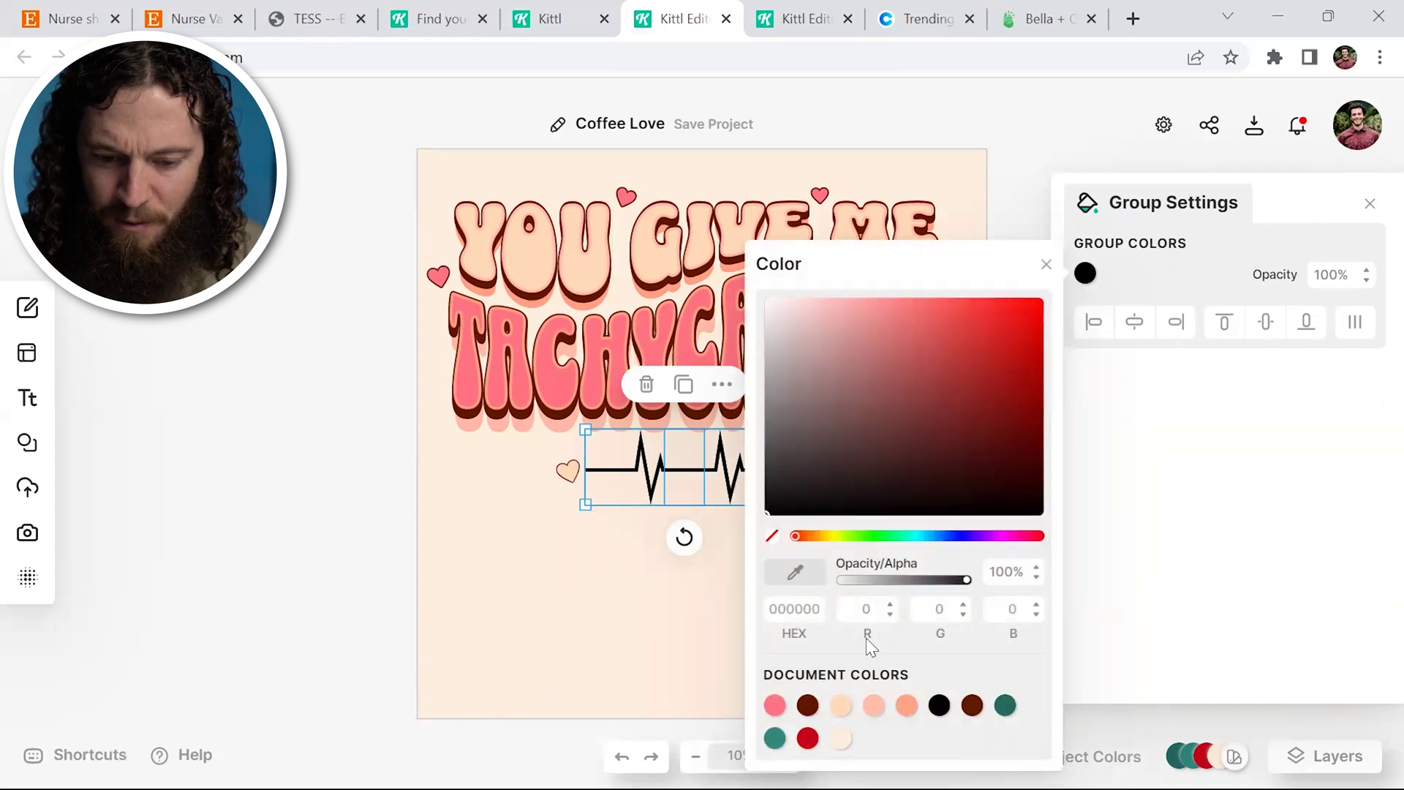
click(973, 706)
click(713, 561)
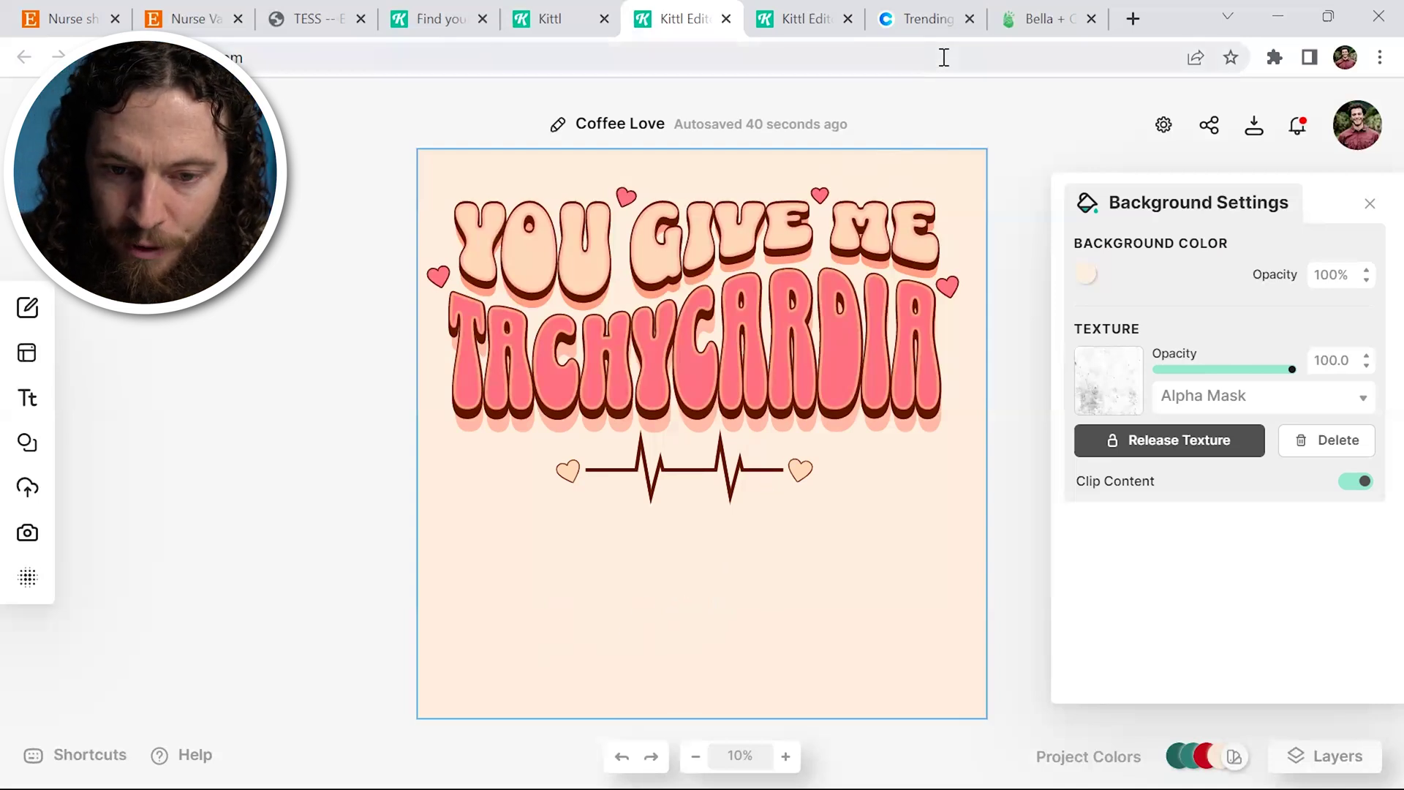
Switch to the Printify Bella+Canvas 3001 page and examine Monster Digital's shirt color variants, including Athletic Heather.
key(ctrl+9)
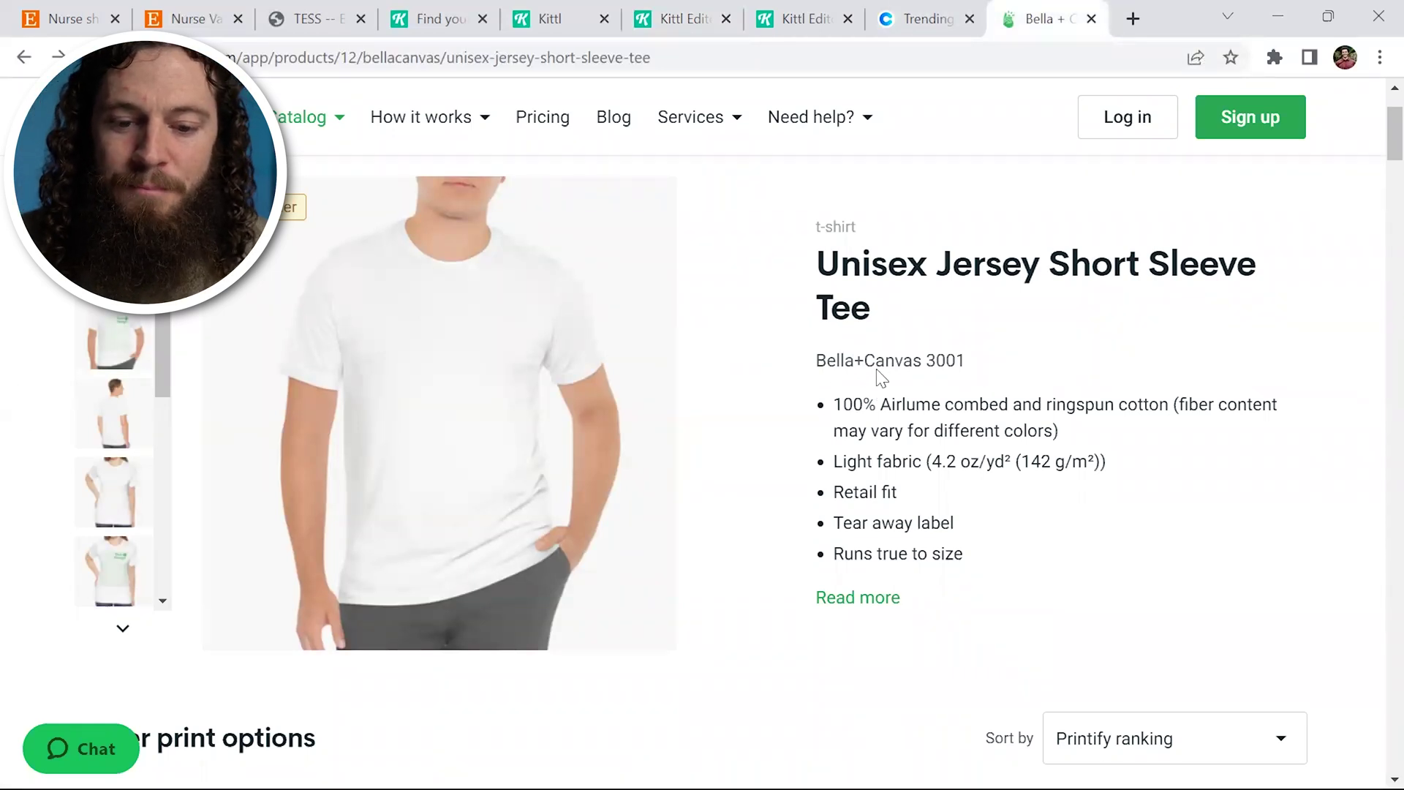
scroll(880, 327, down, 5)
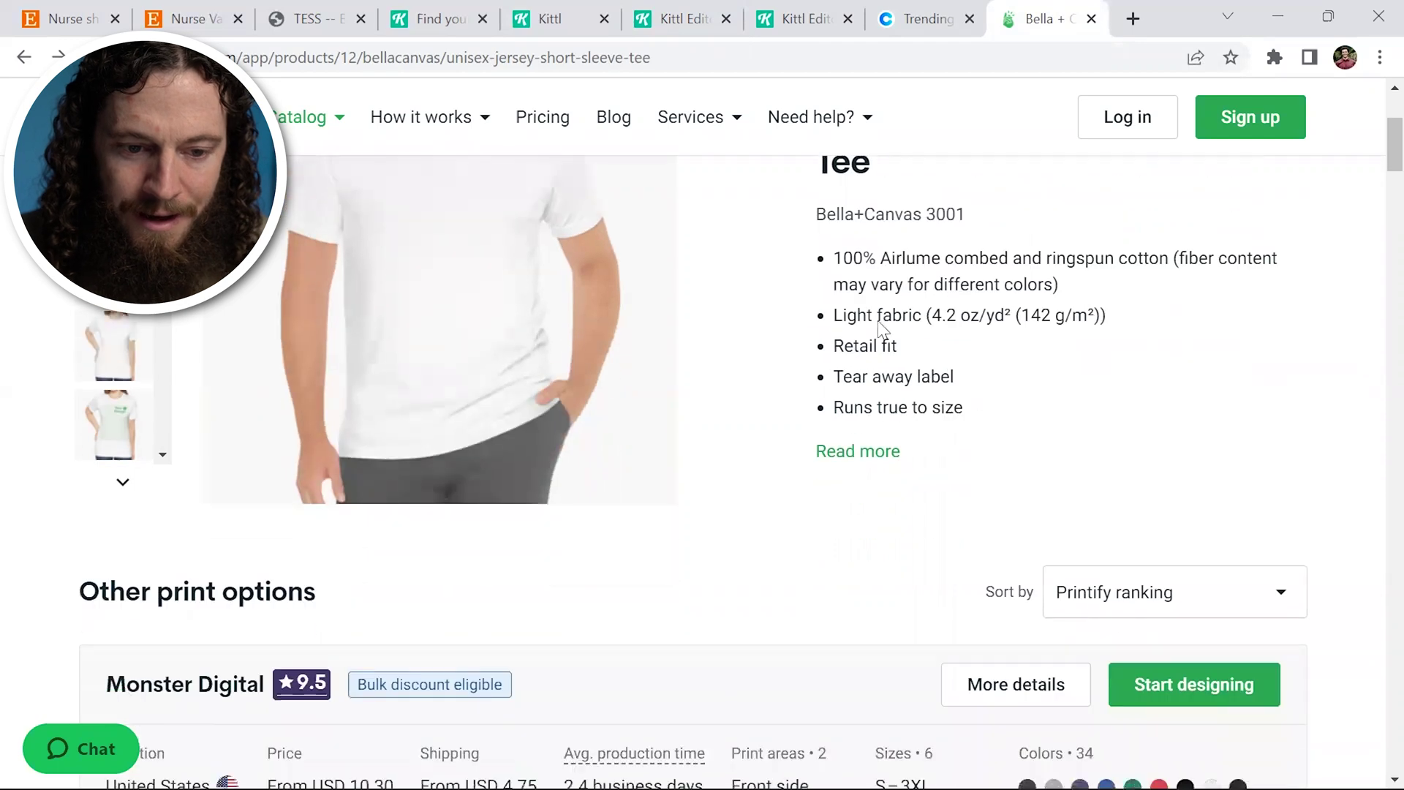
scroll(885, 336, down, 1)
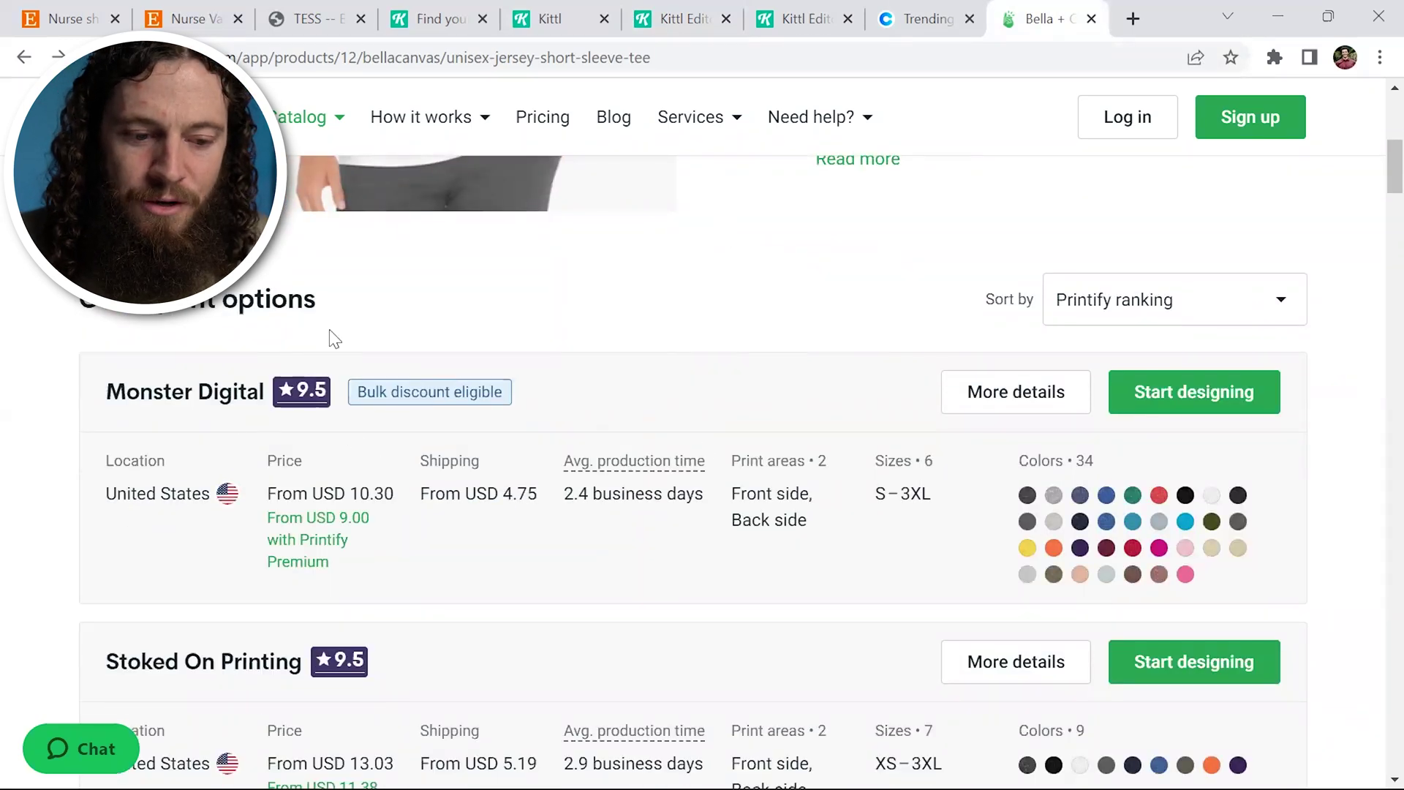
click(1001, 395)
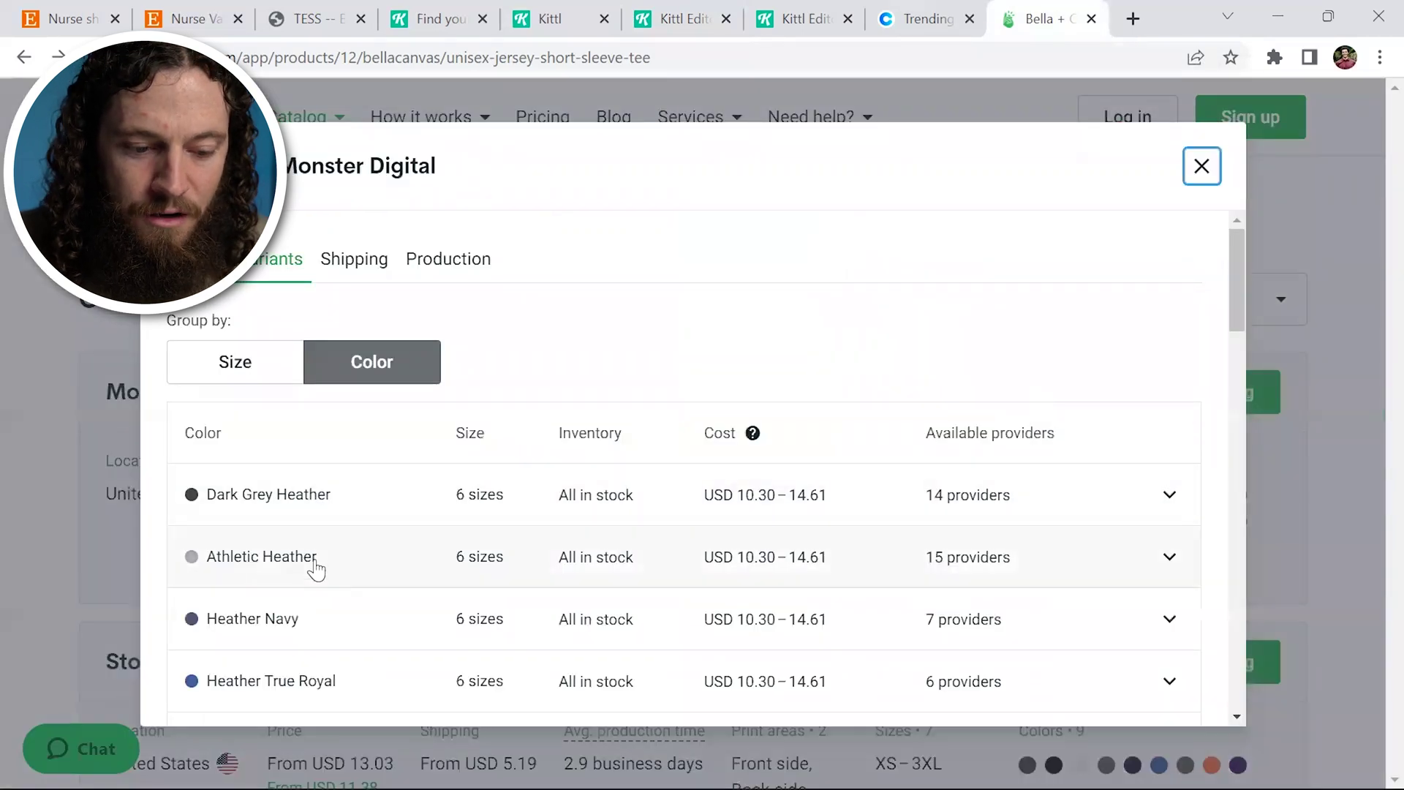
mouse_move(193, 561)
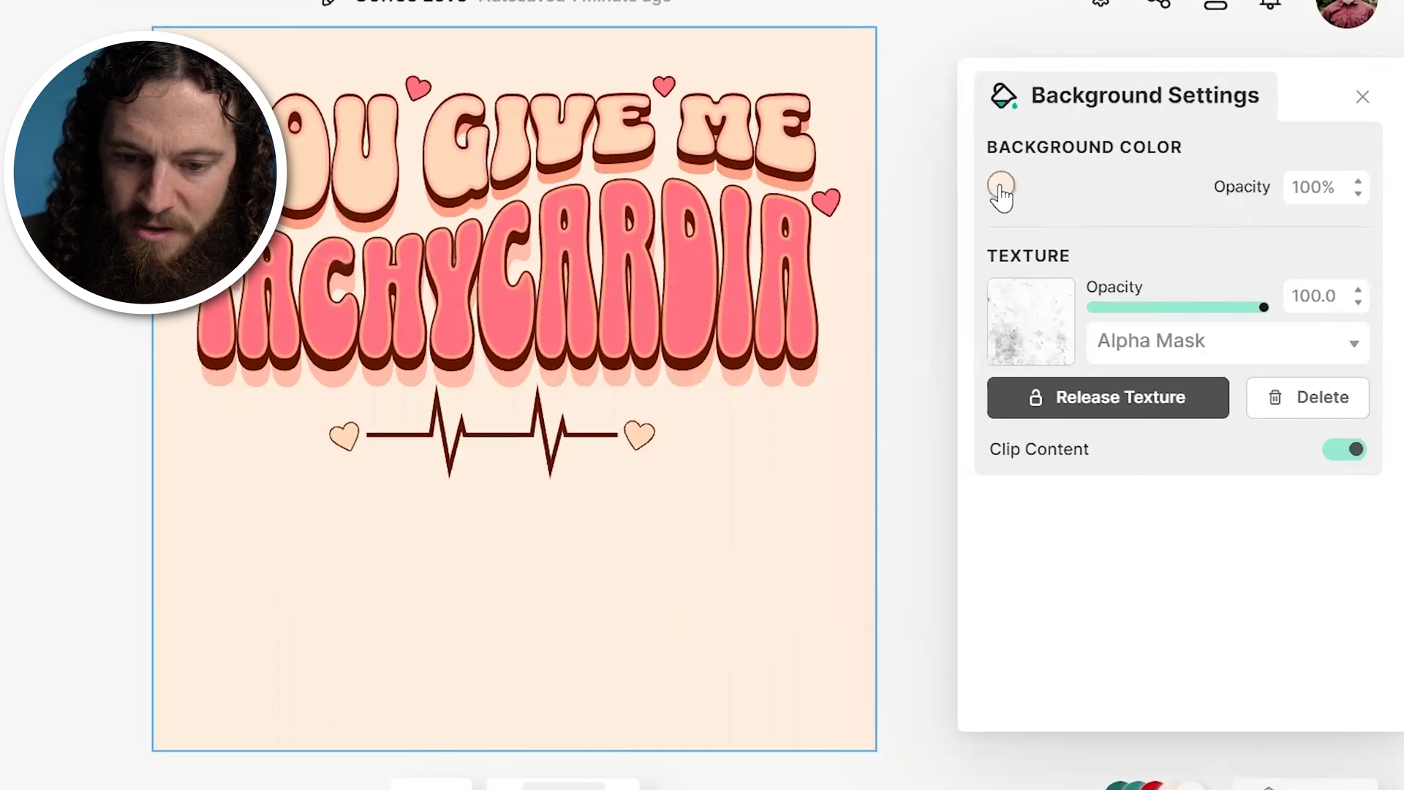
Try the Athletic Heather grey as the artboard's background color in Kittl and undo the change.
click(1001, 187)
double_click(633, 609)
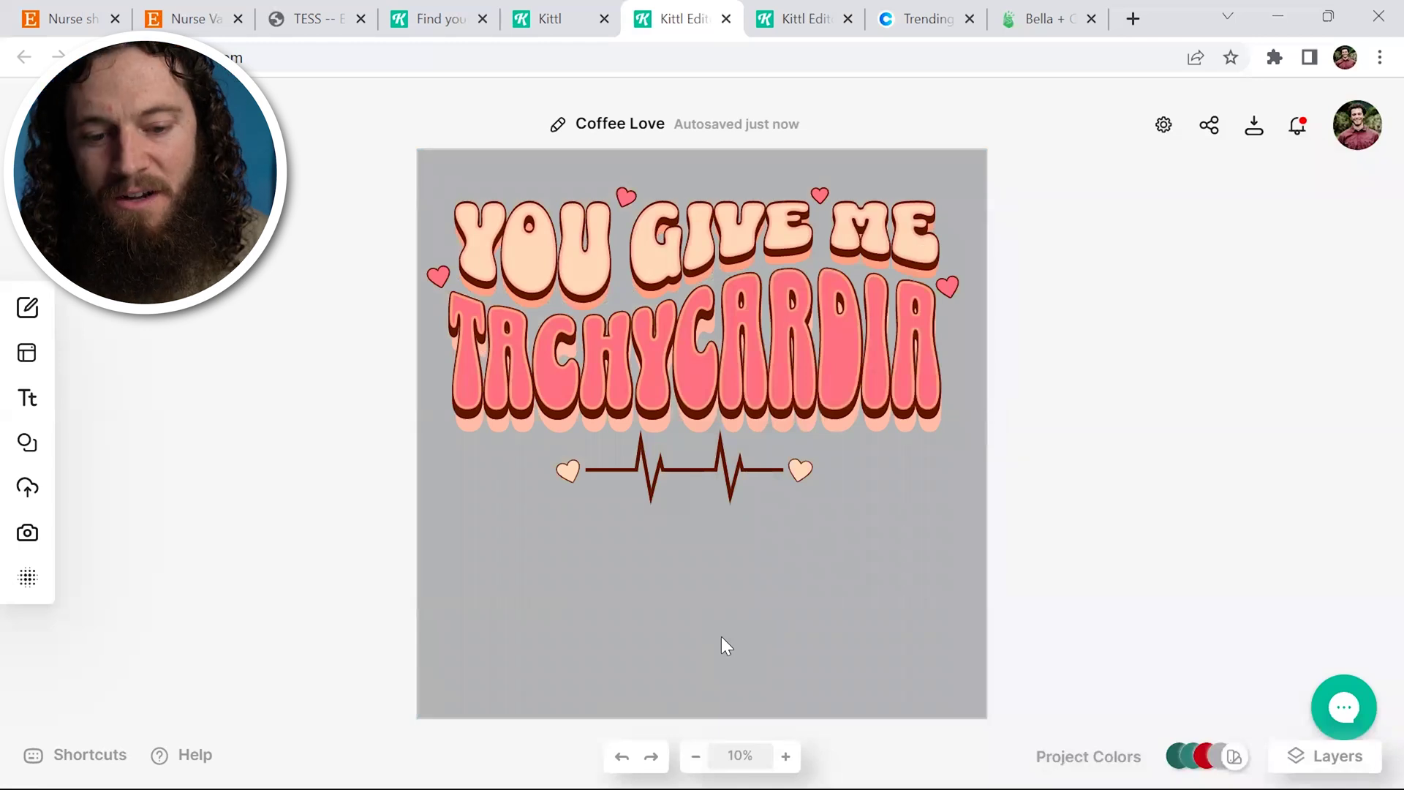
key(ctrl+z)
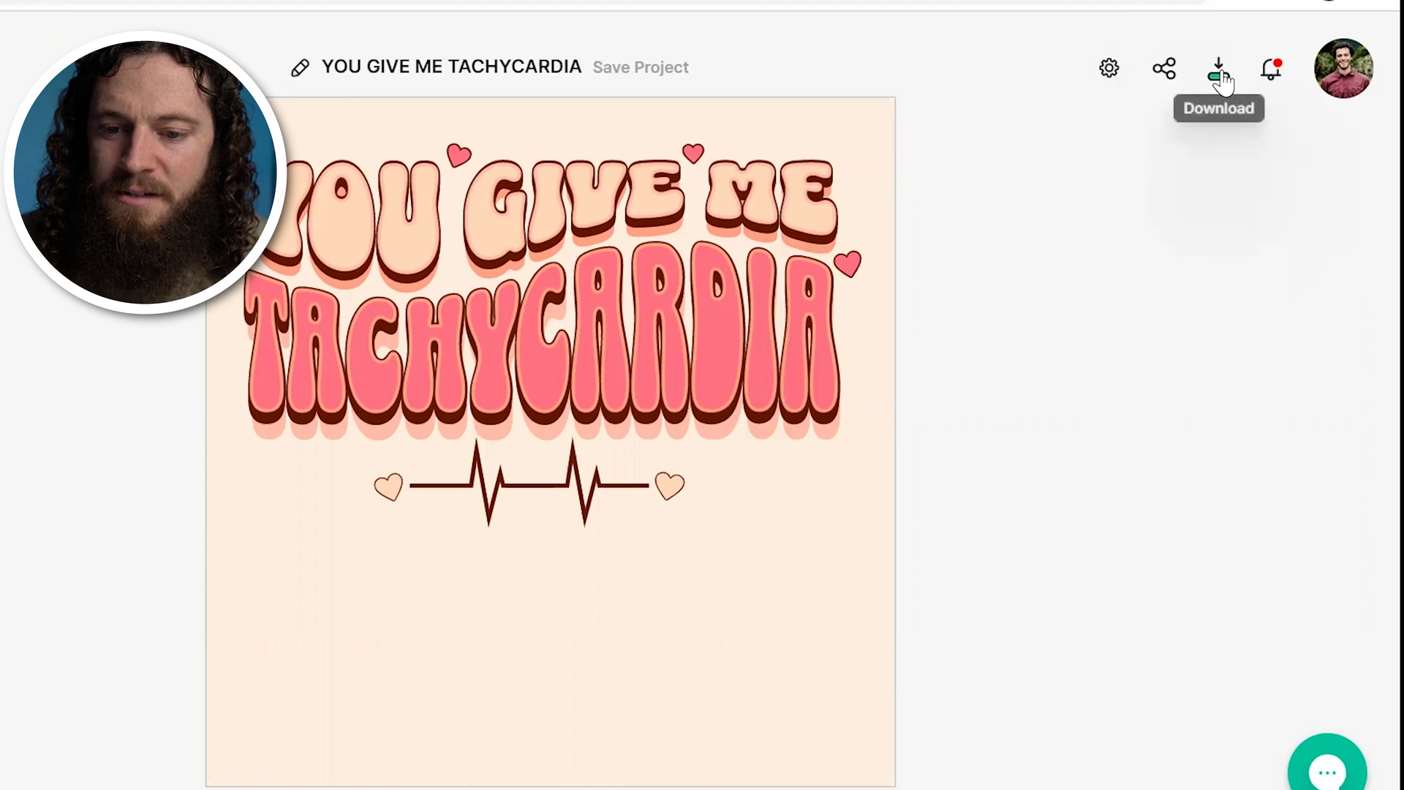
Open the download options and enable Remove Background and Optimize Quality for the design's export.
click(1218, 73)
click(1191, 372)
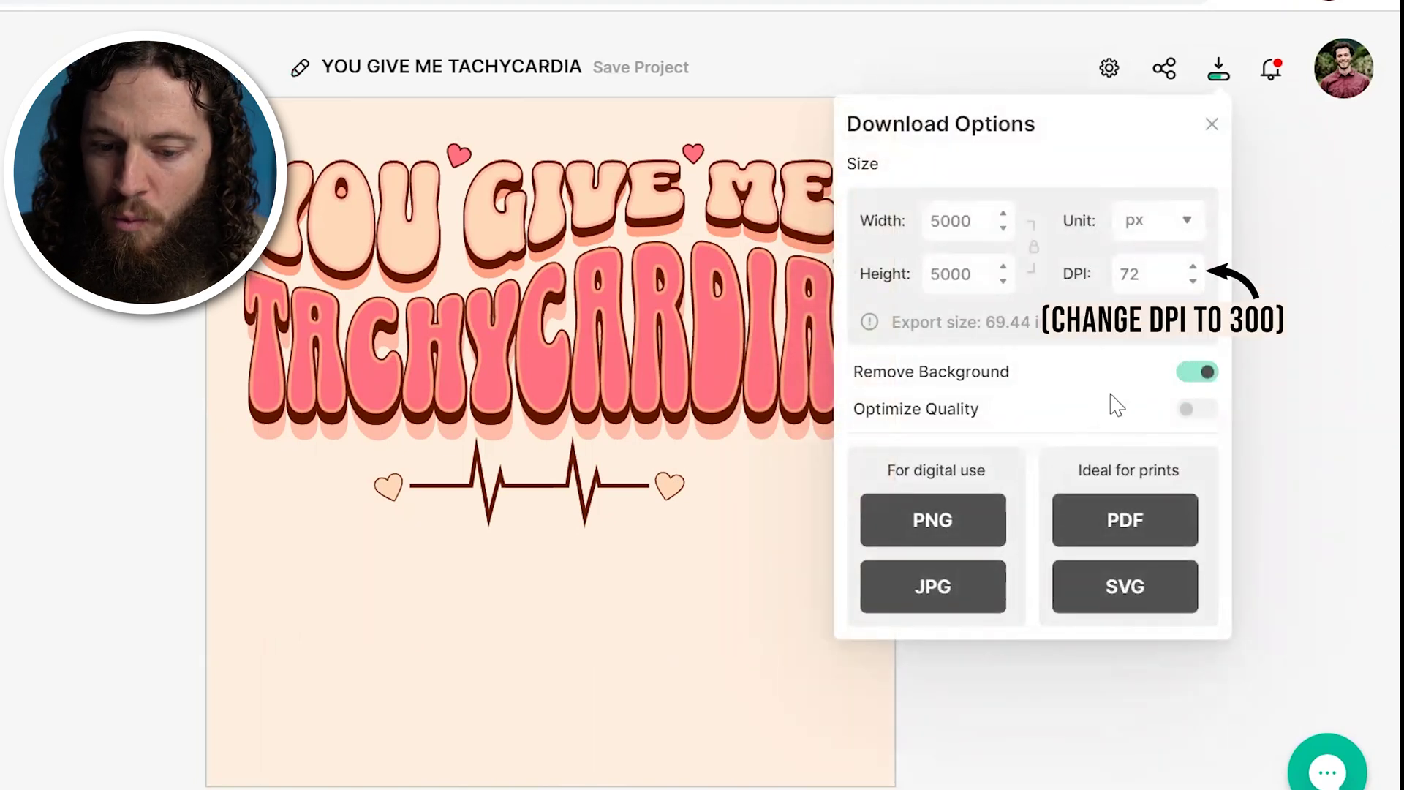
click(1188, 410)
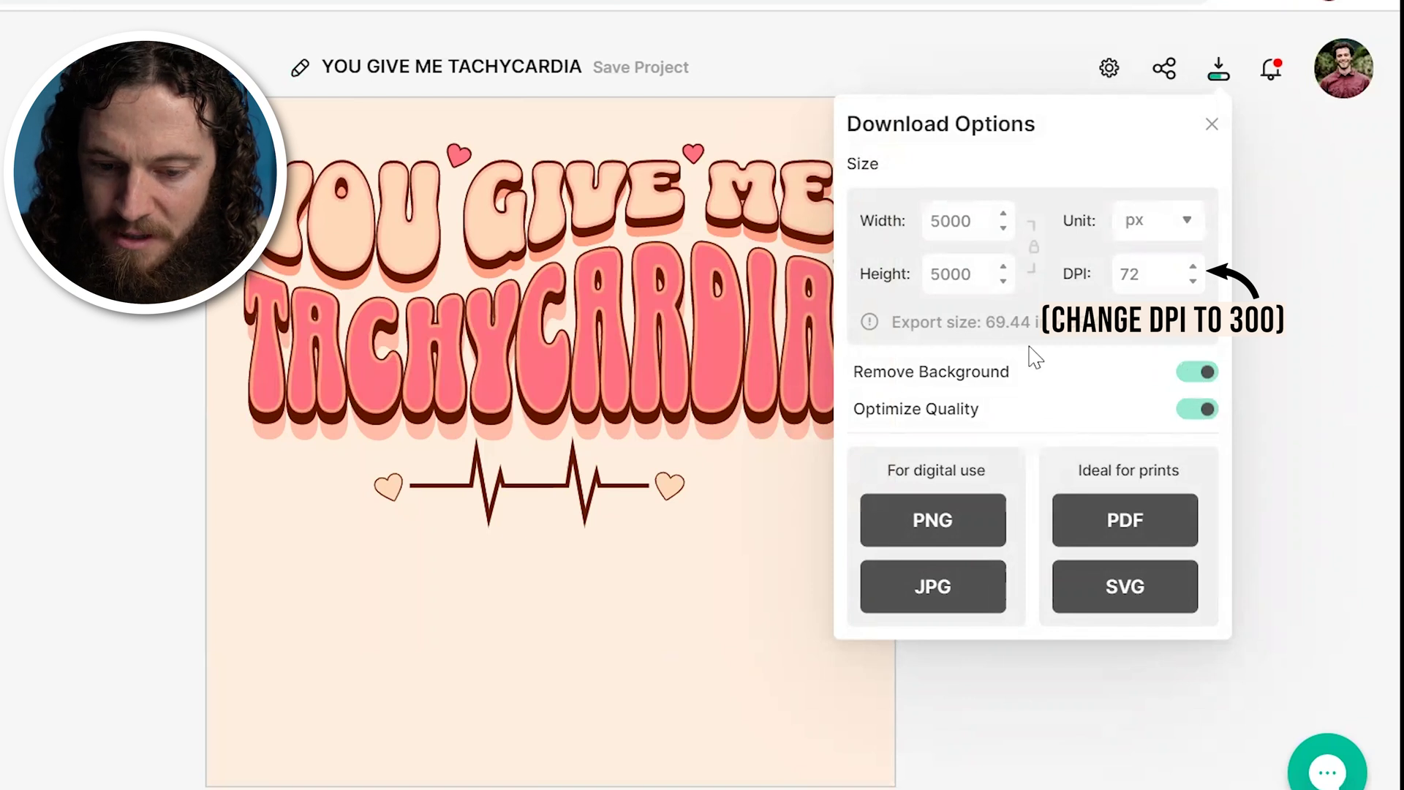